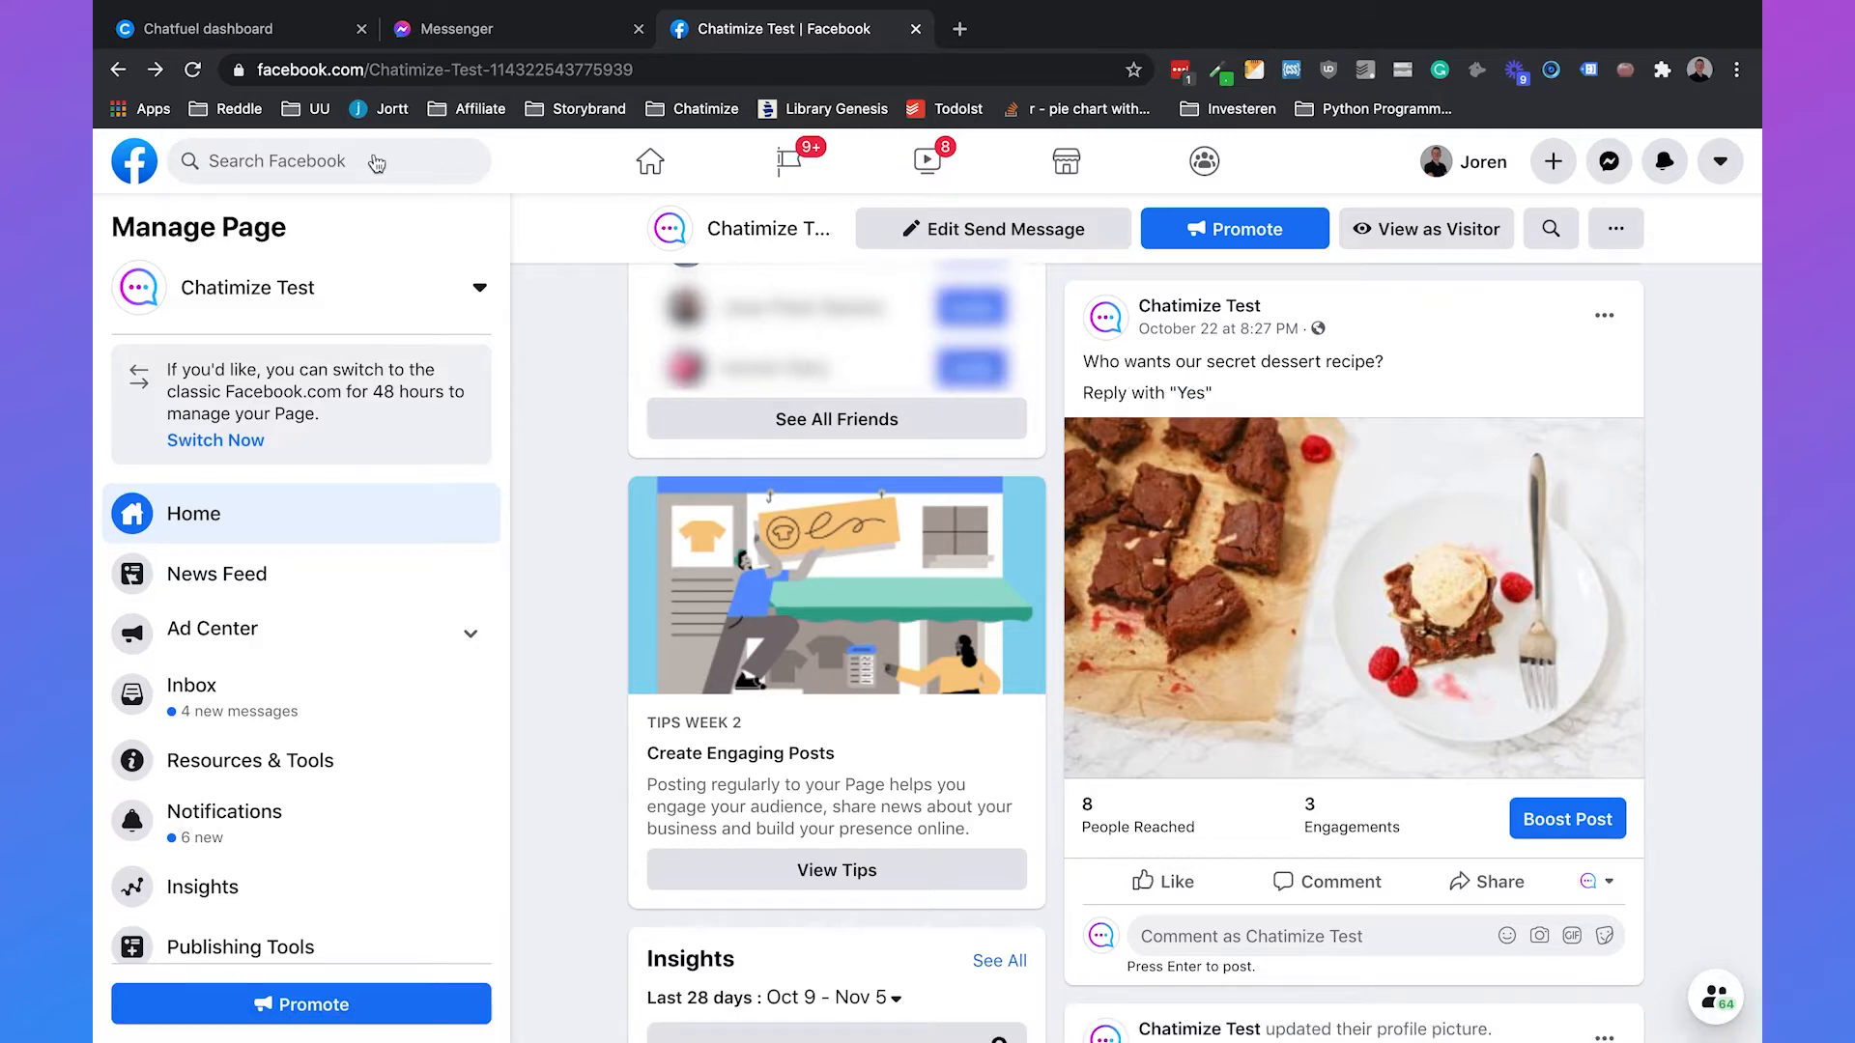
Step: Switch to the Chatfuel dashboard and examine the message blocks of the Secret dessert recipe flow up close
left_click(272, 35)
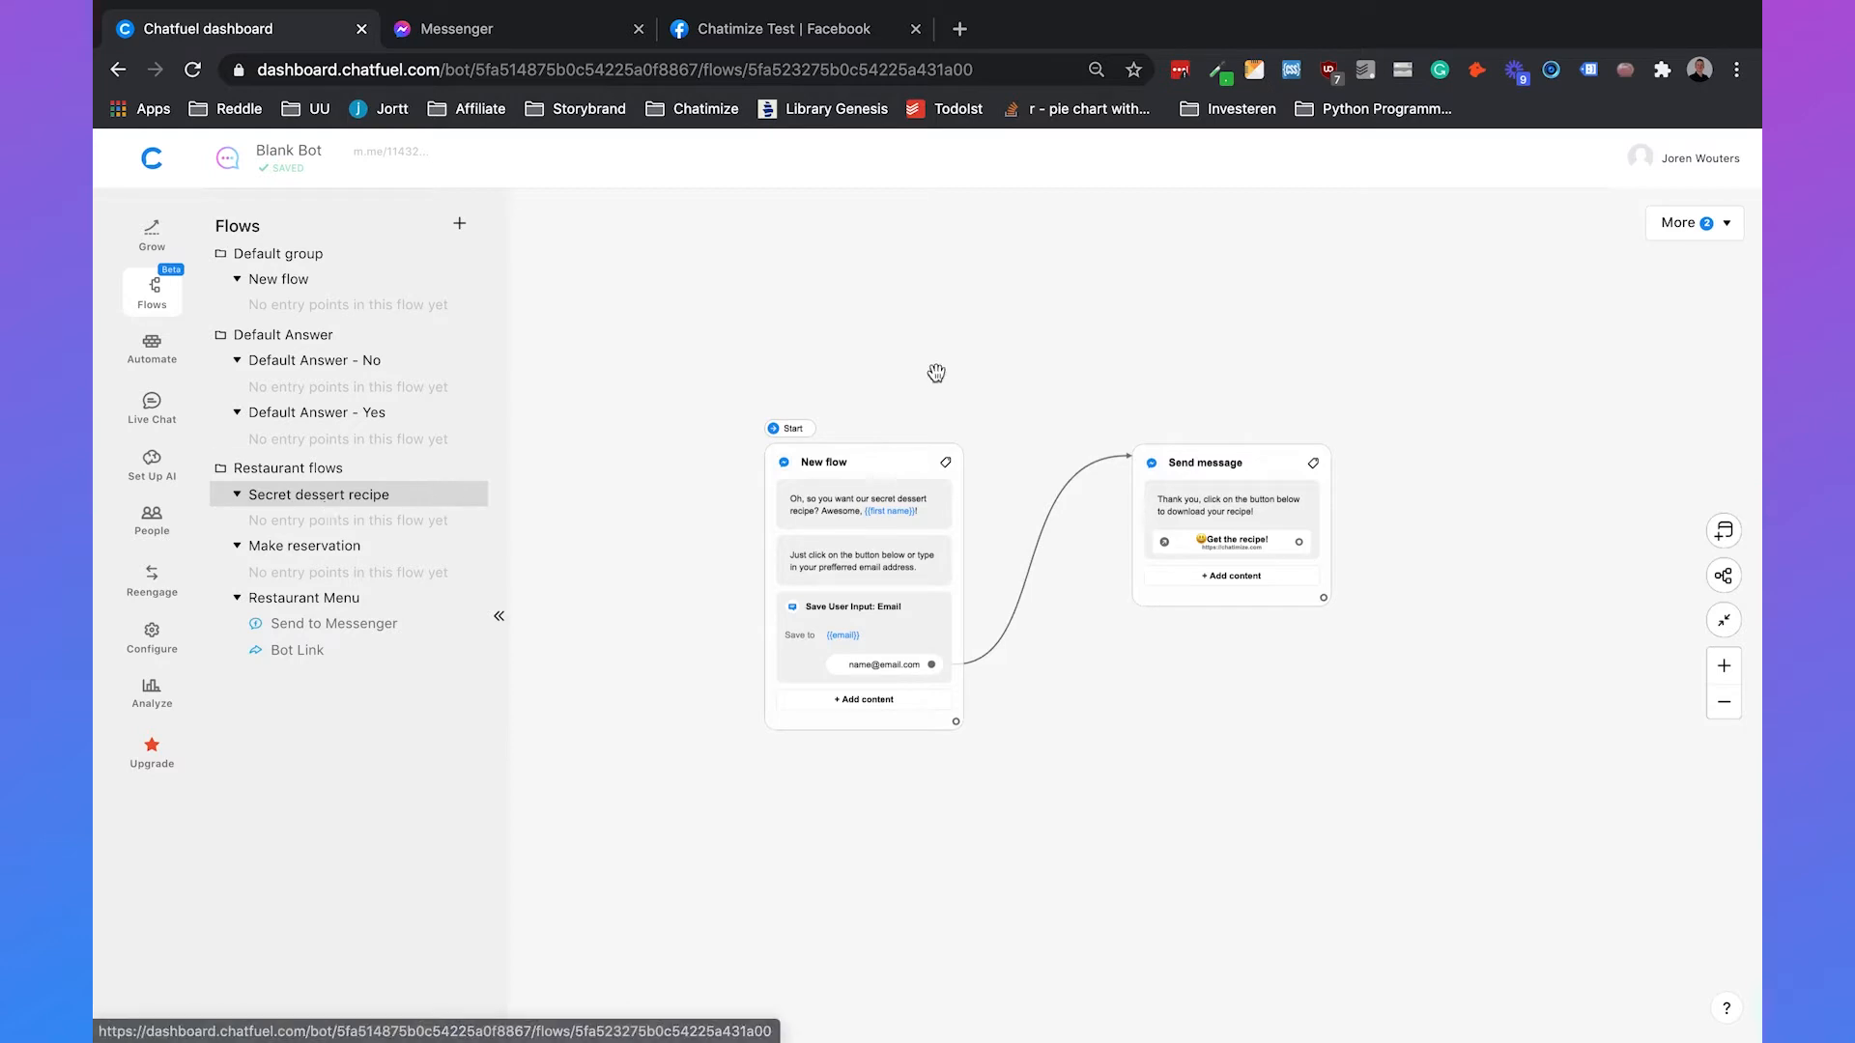
left_click(1725, 667)
left_click_drag(1296, 842, 1399, 841)
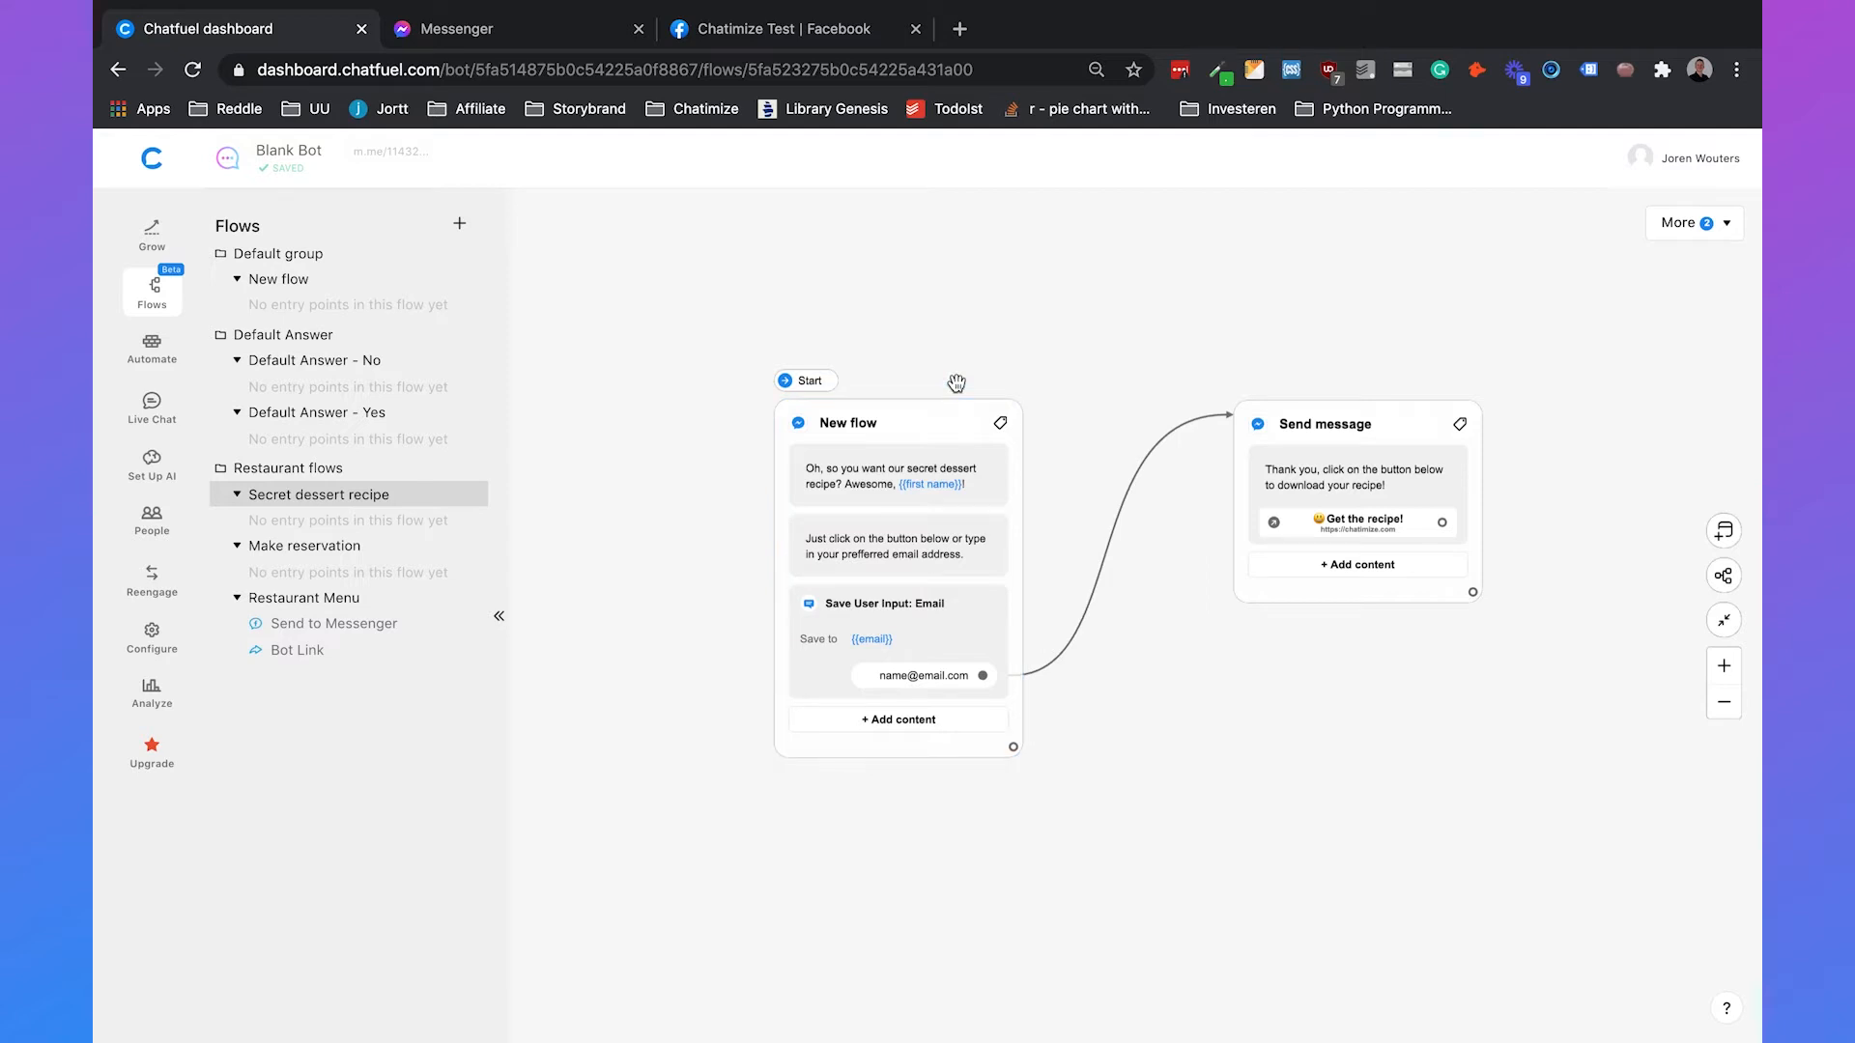
left_click(1723, 666)
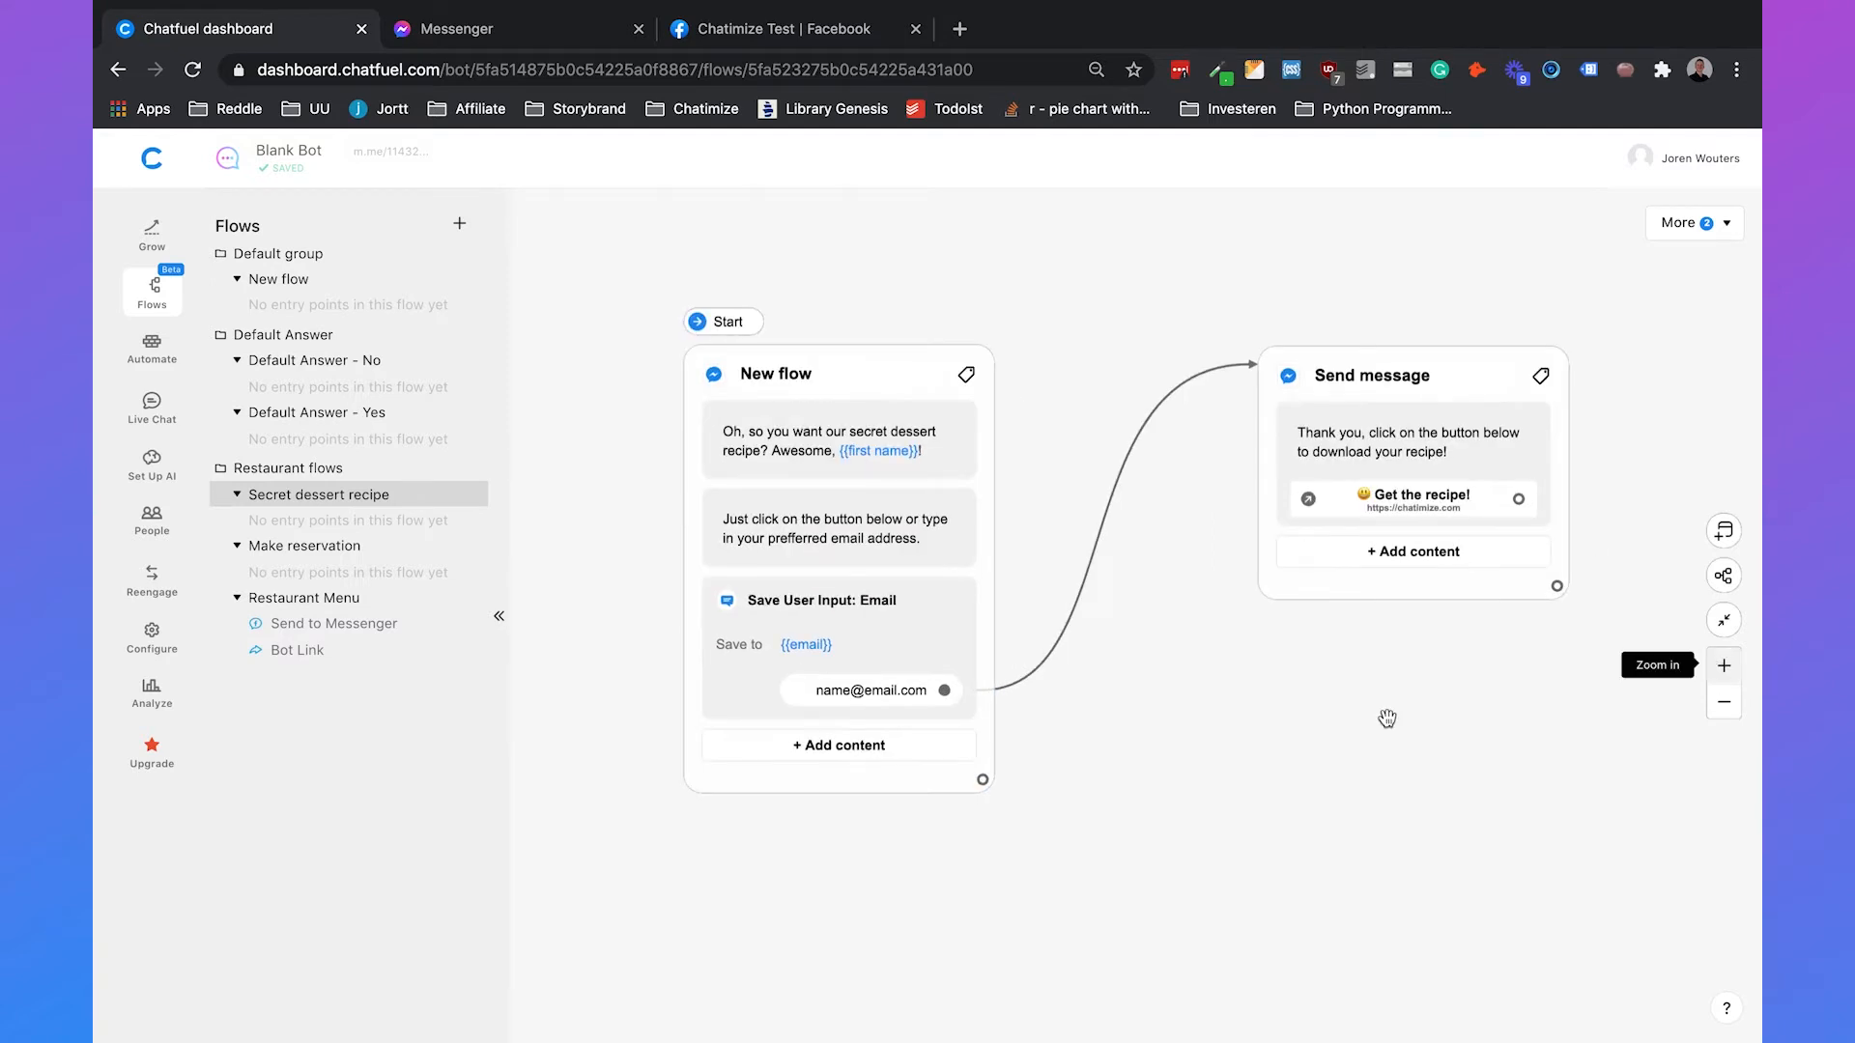
left_click_drag(1292, 721, 1271, 721)
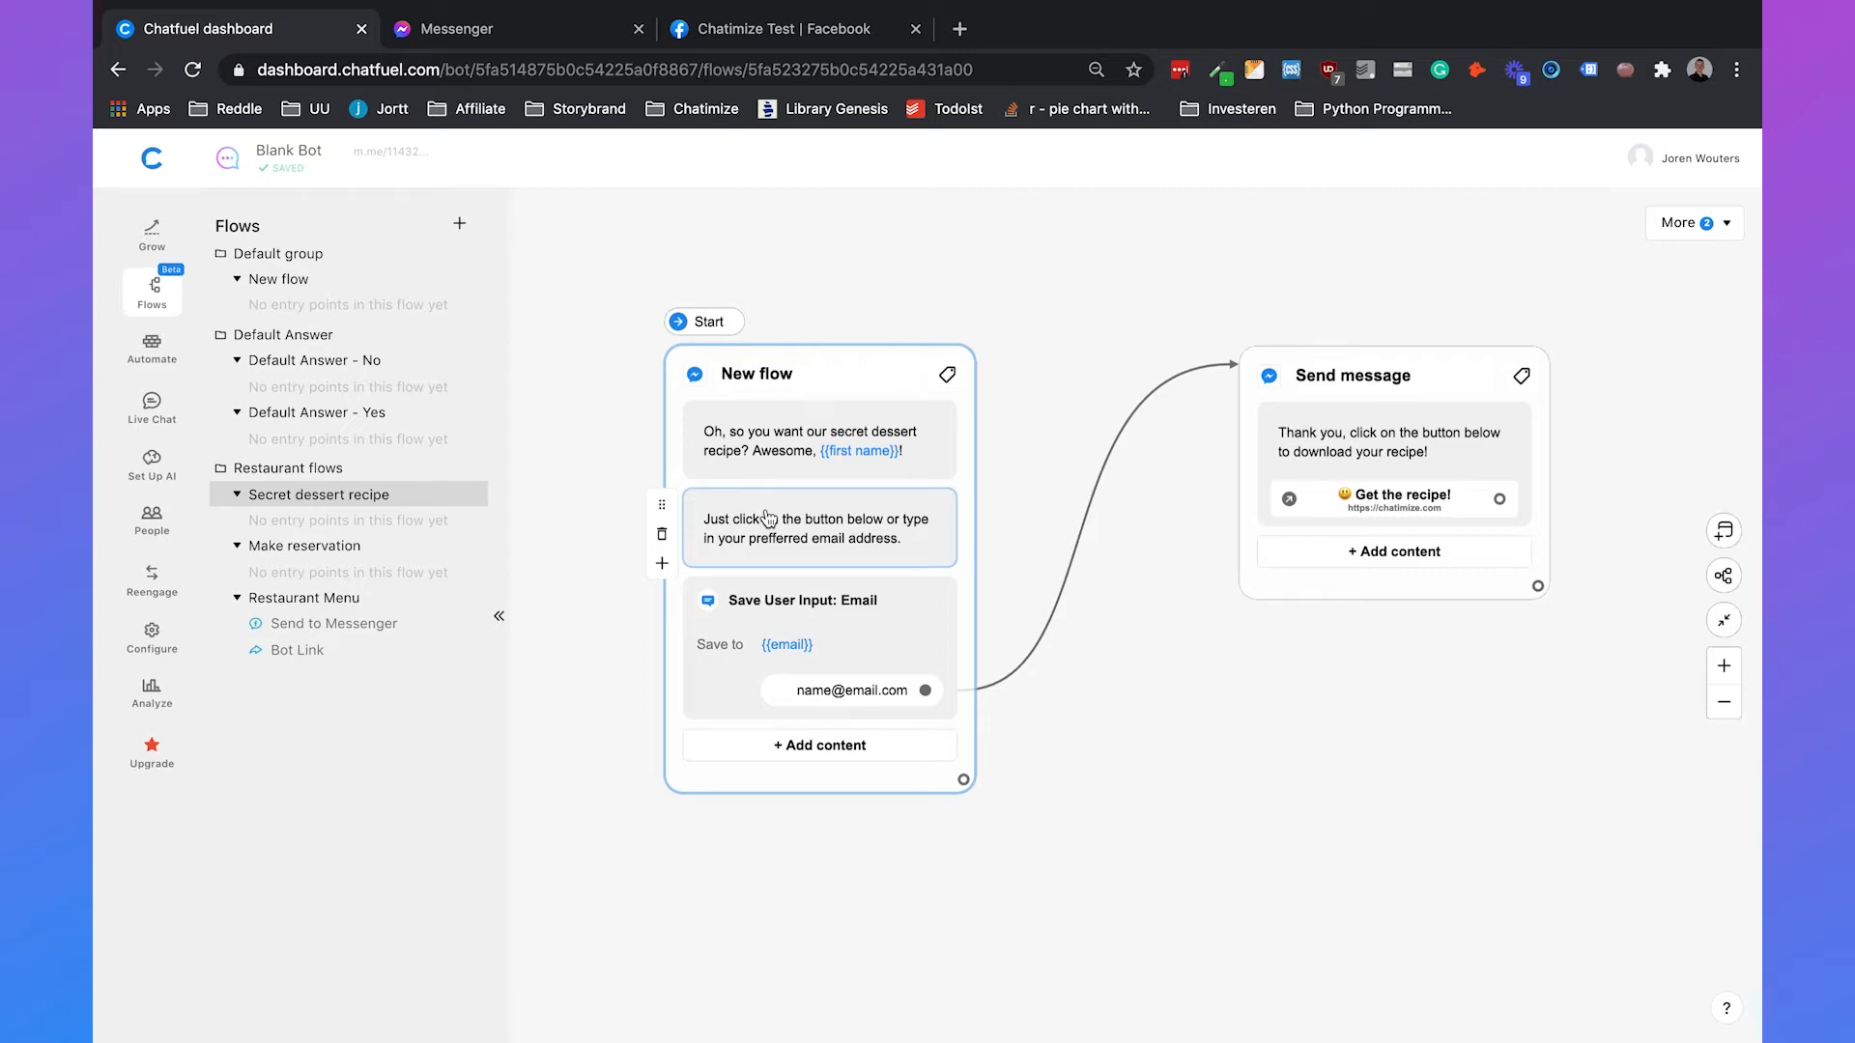
left_click(623, 324)
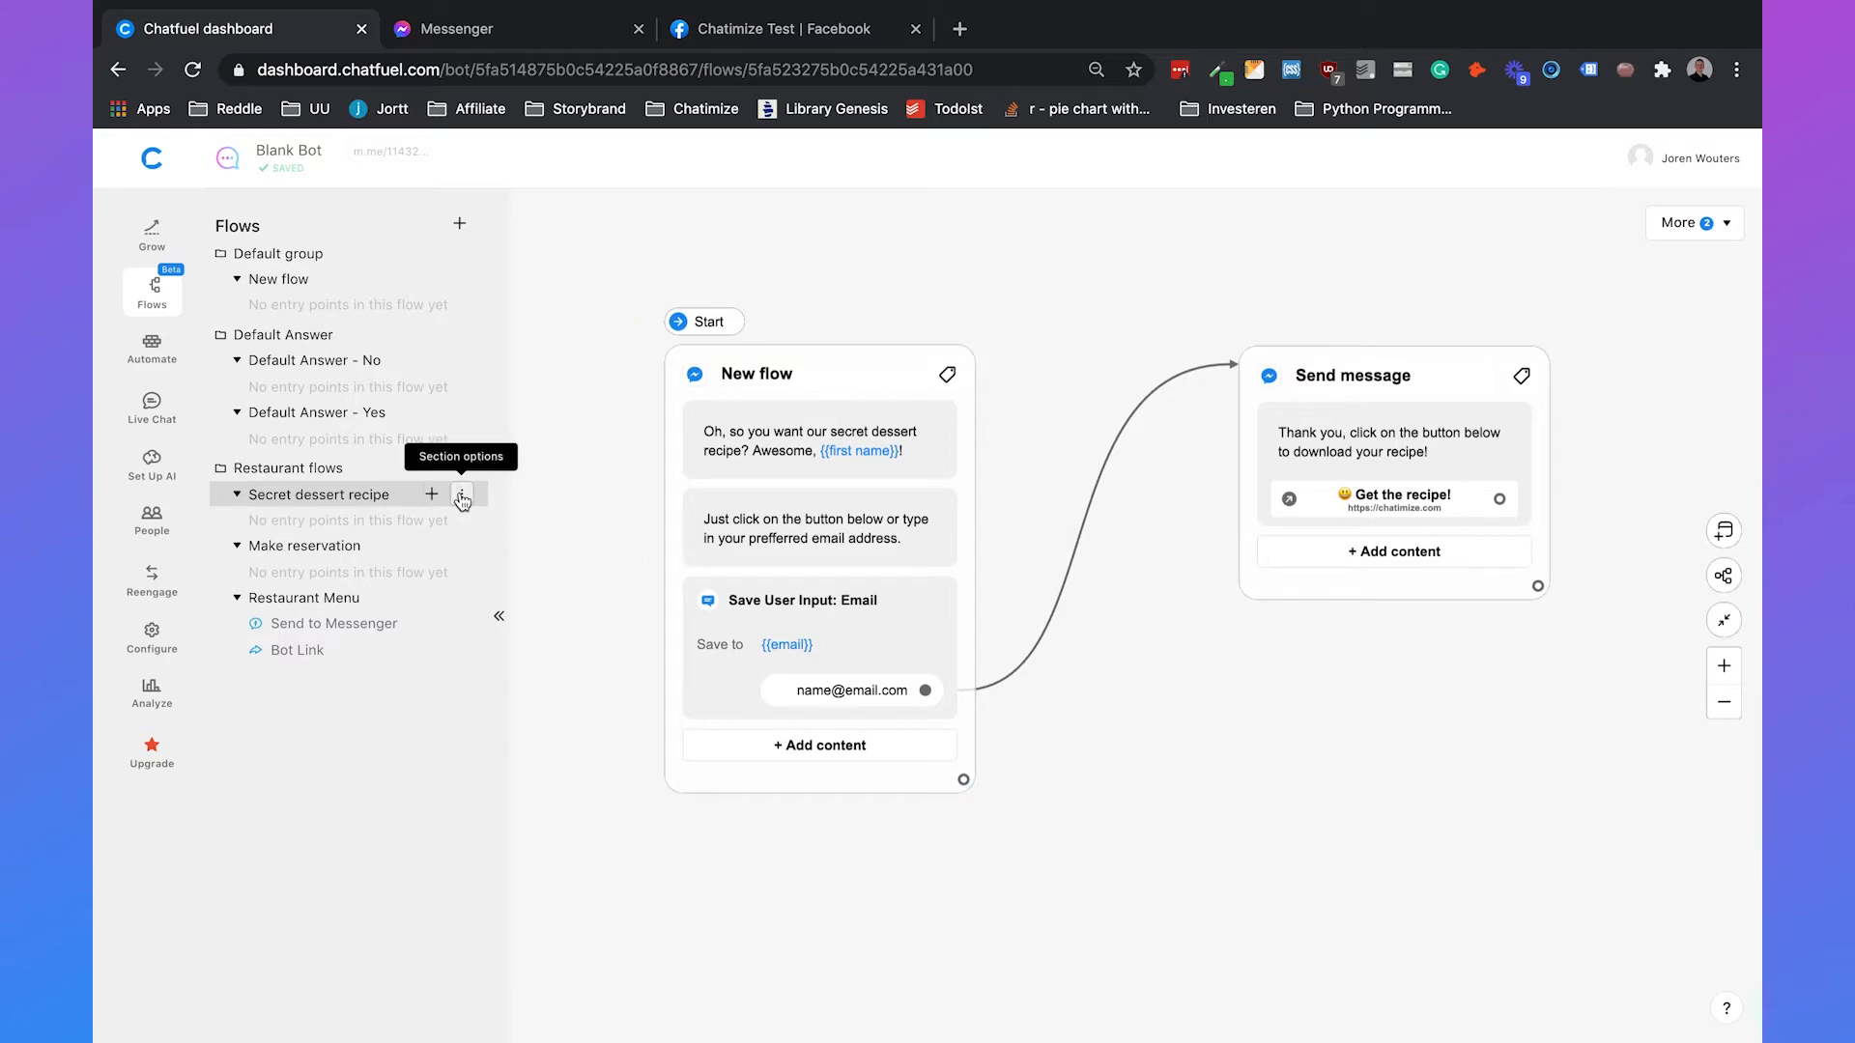
Step: Copy the Secret dessert recipe flow to the Restaurant flows group of Blank Bot
left_click(462, 498)
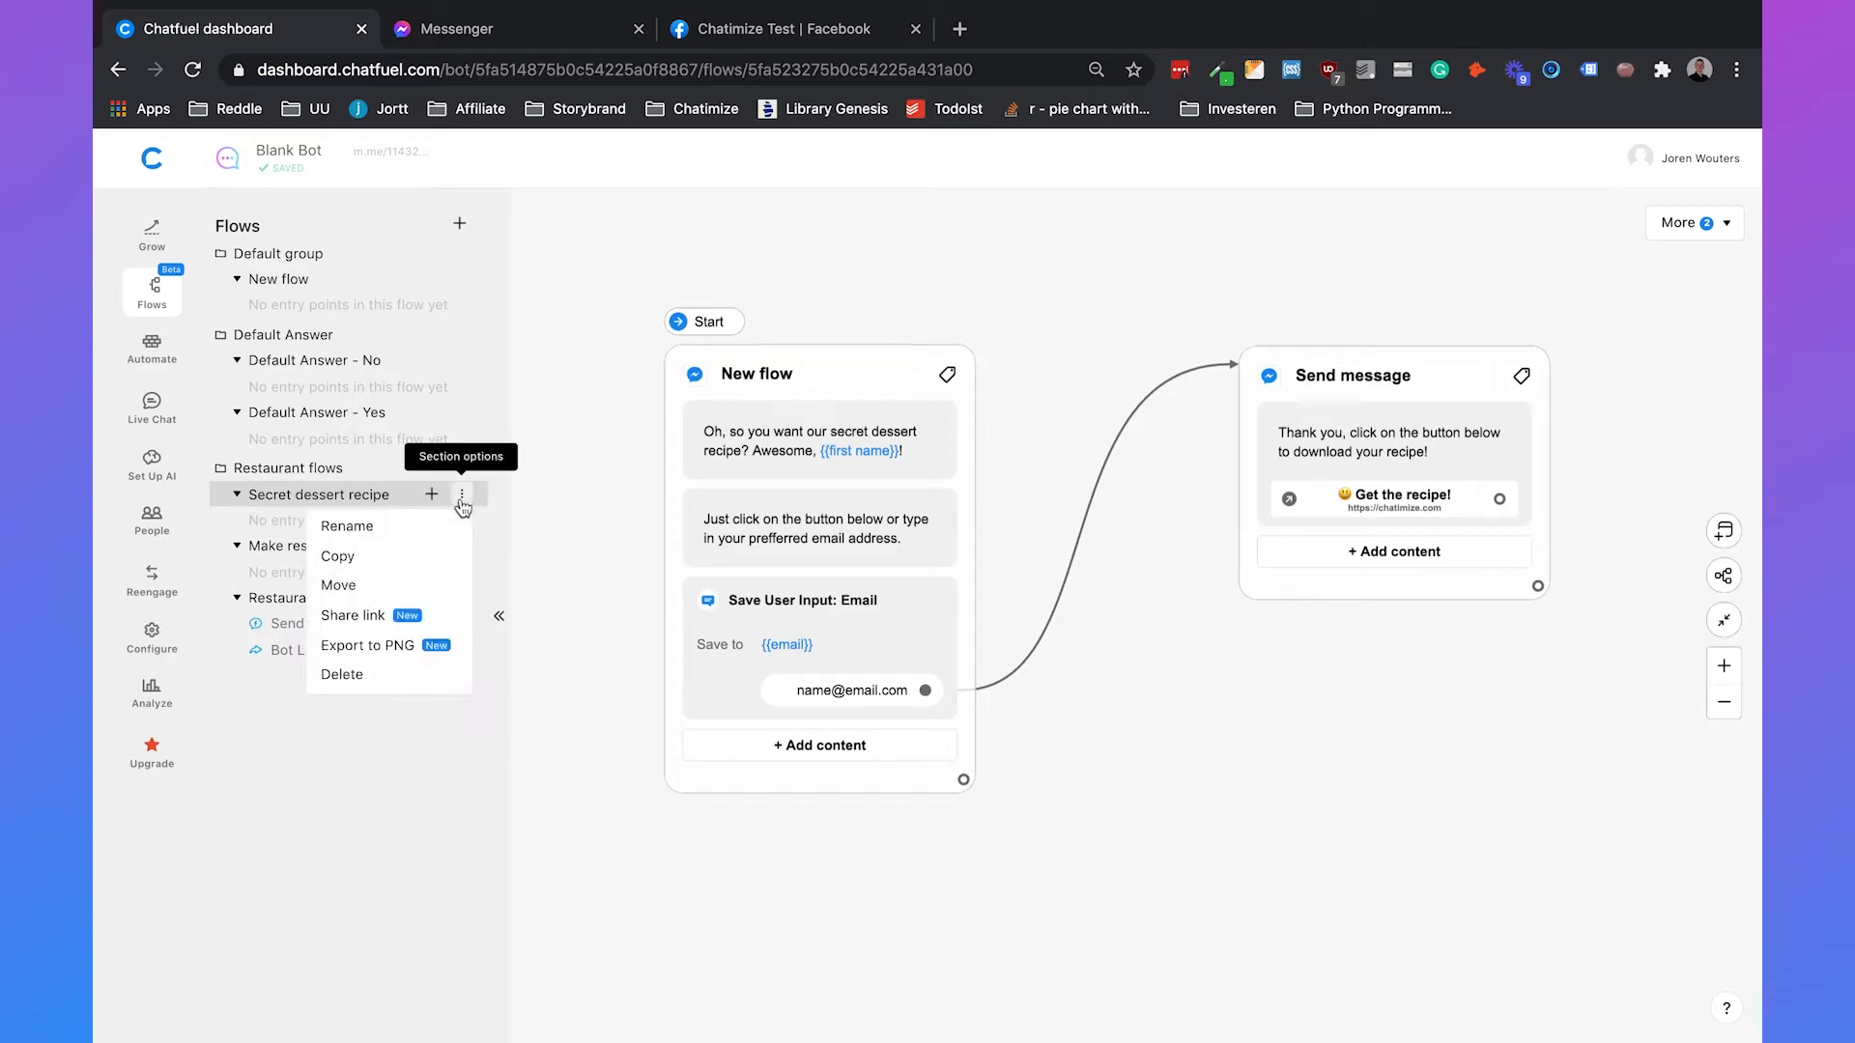
left_click(415, 557)
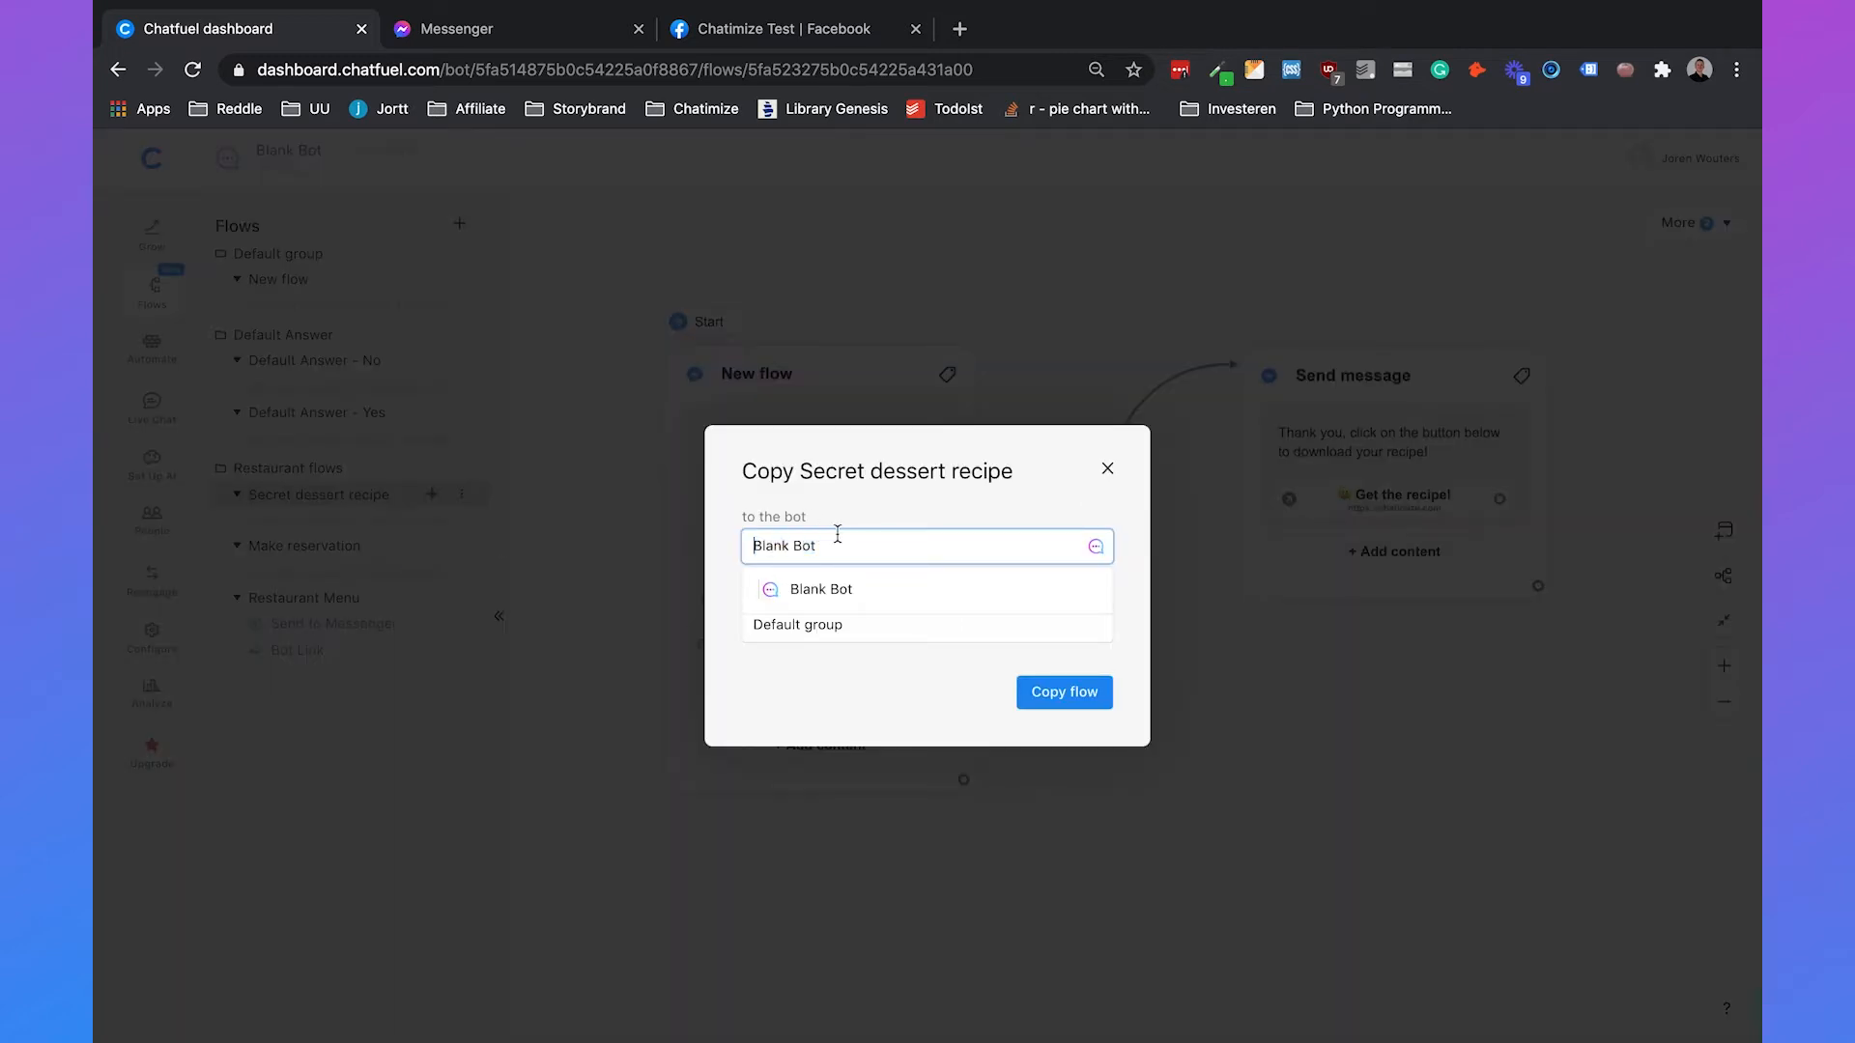
left_click(861, 659)
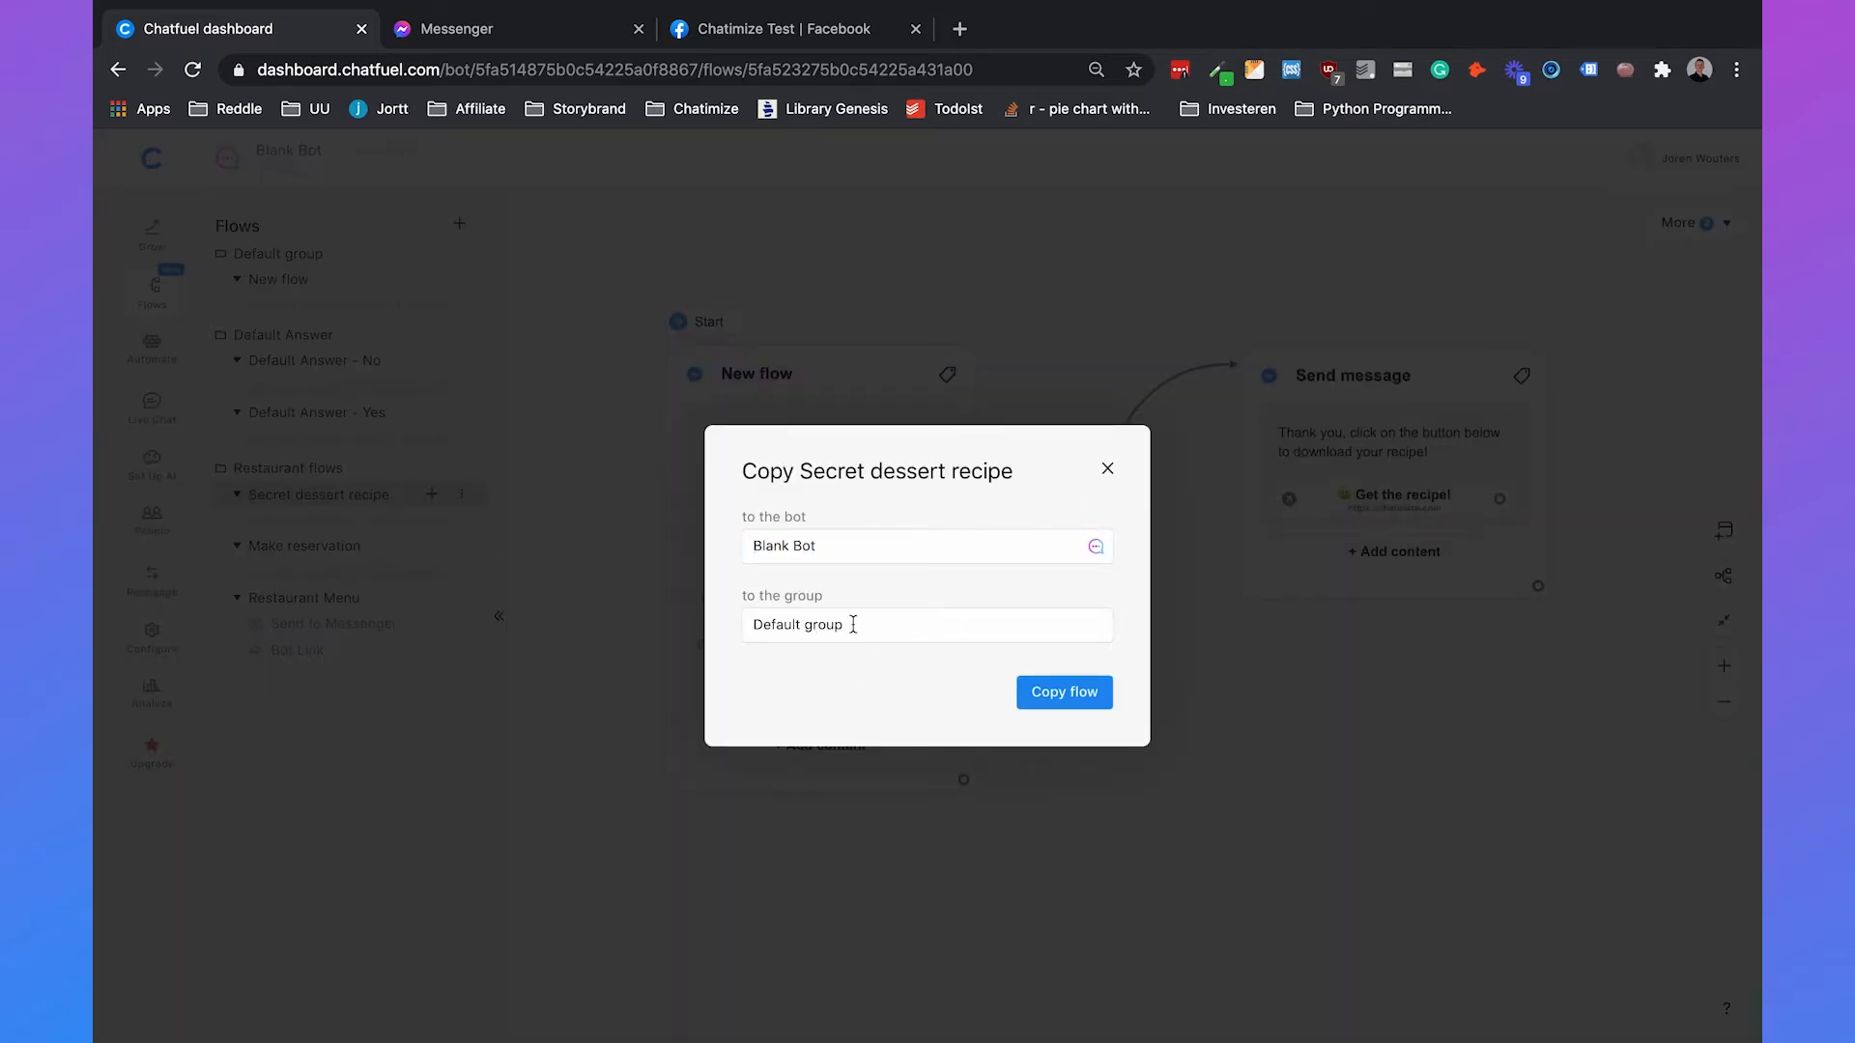
left_click(849, 626)
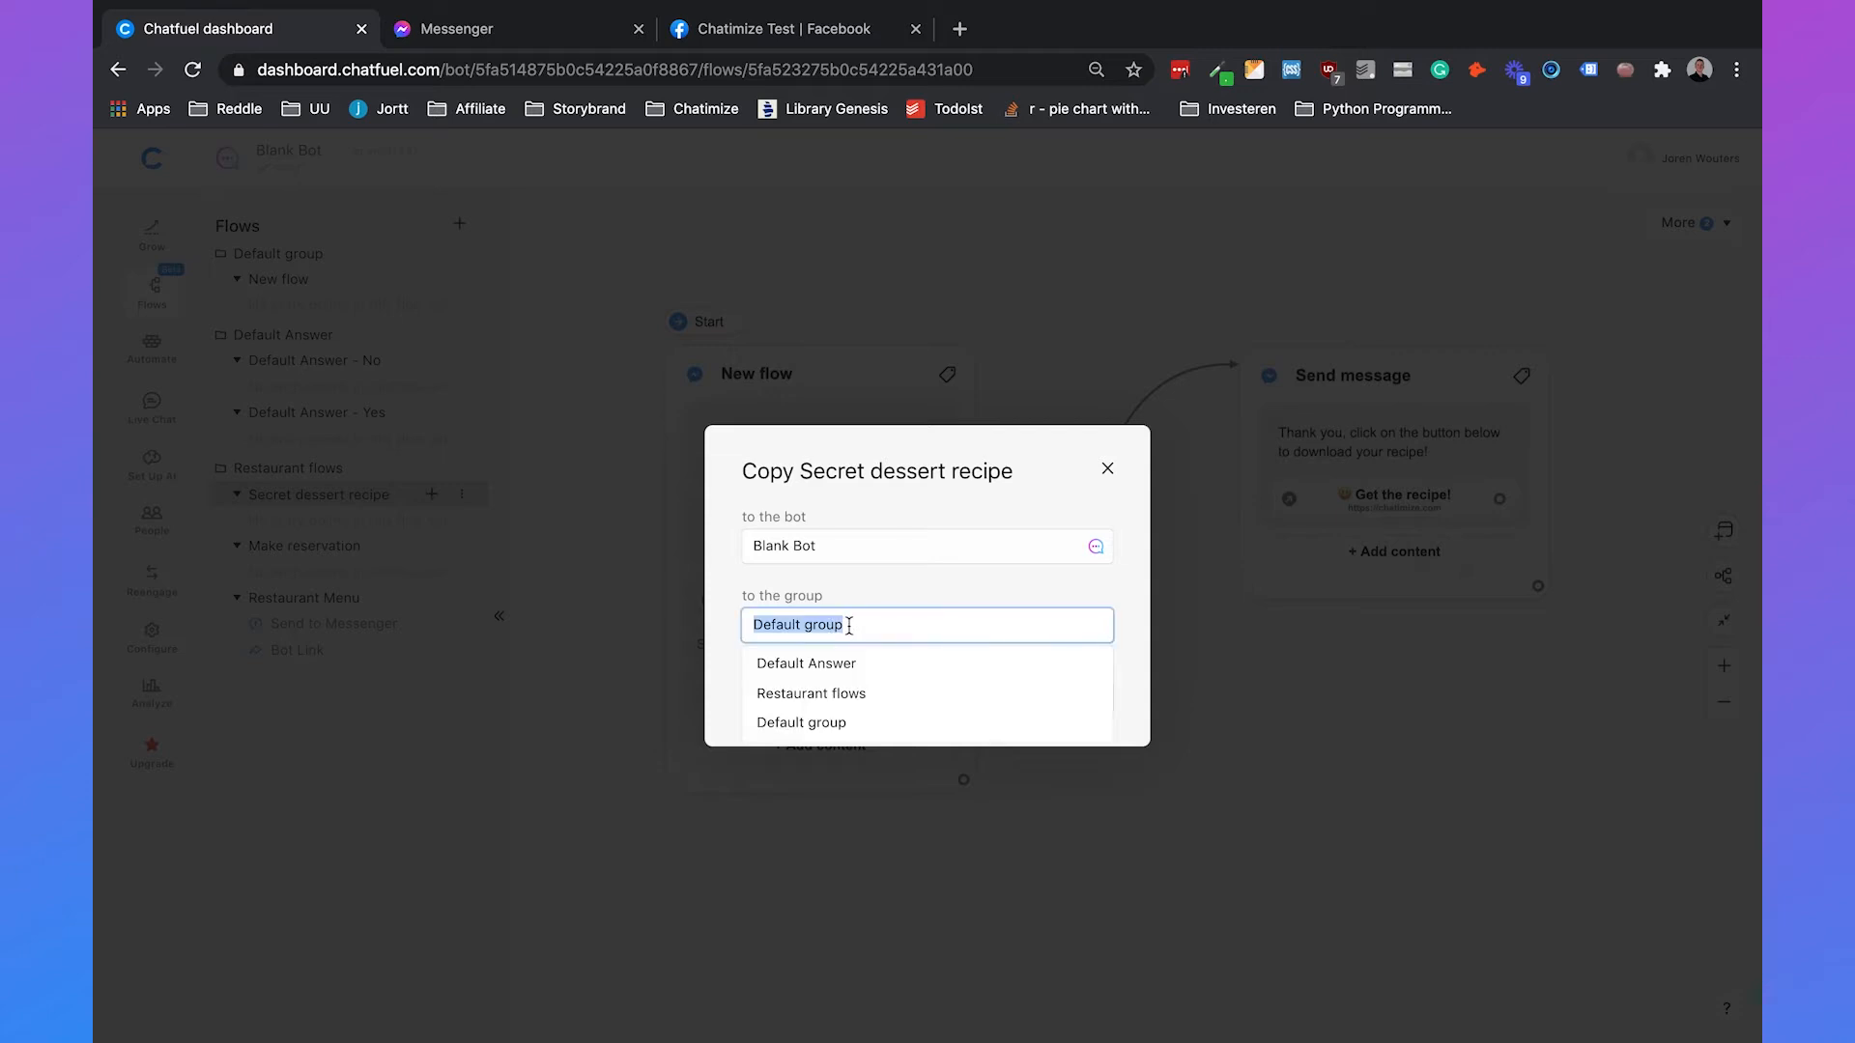
left_click(842, 701)
left_click(1044, 696)
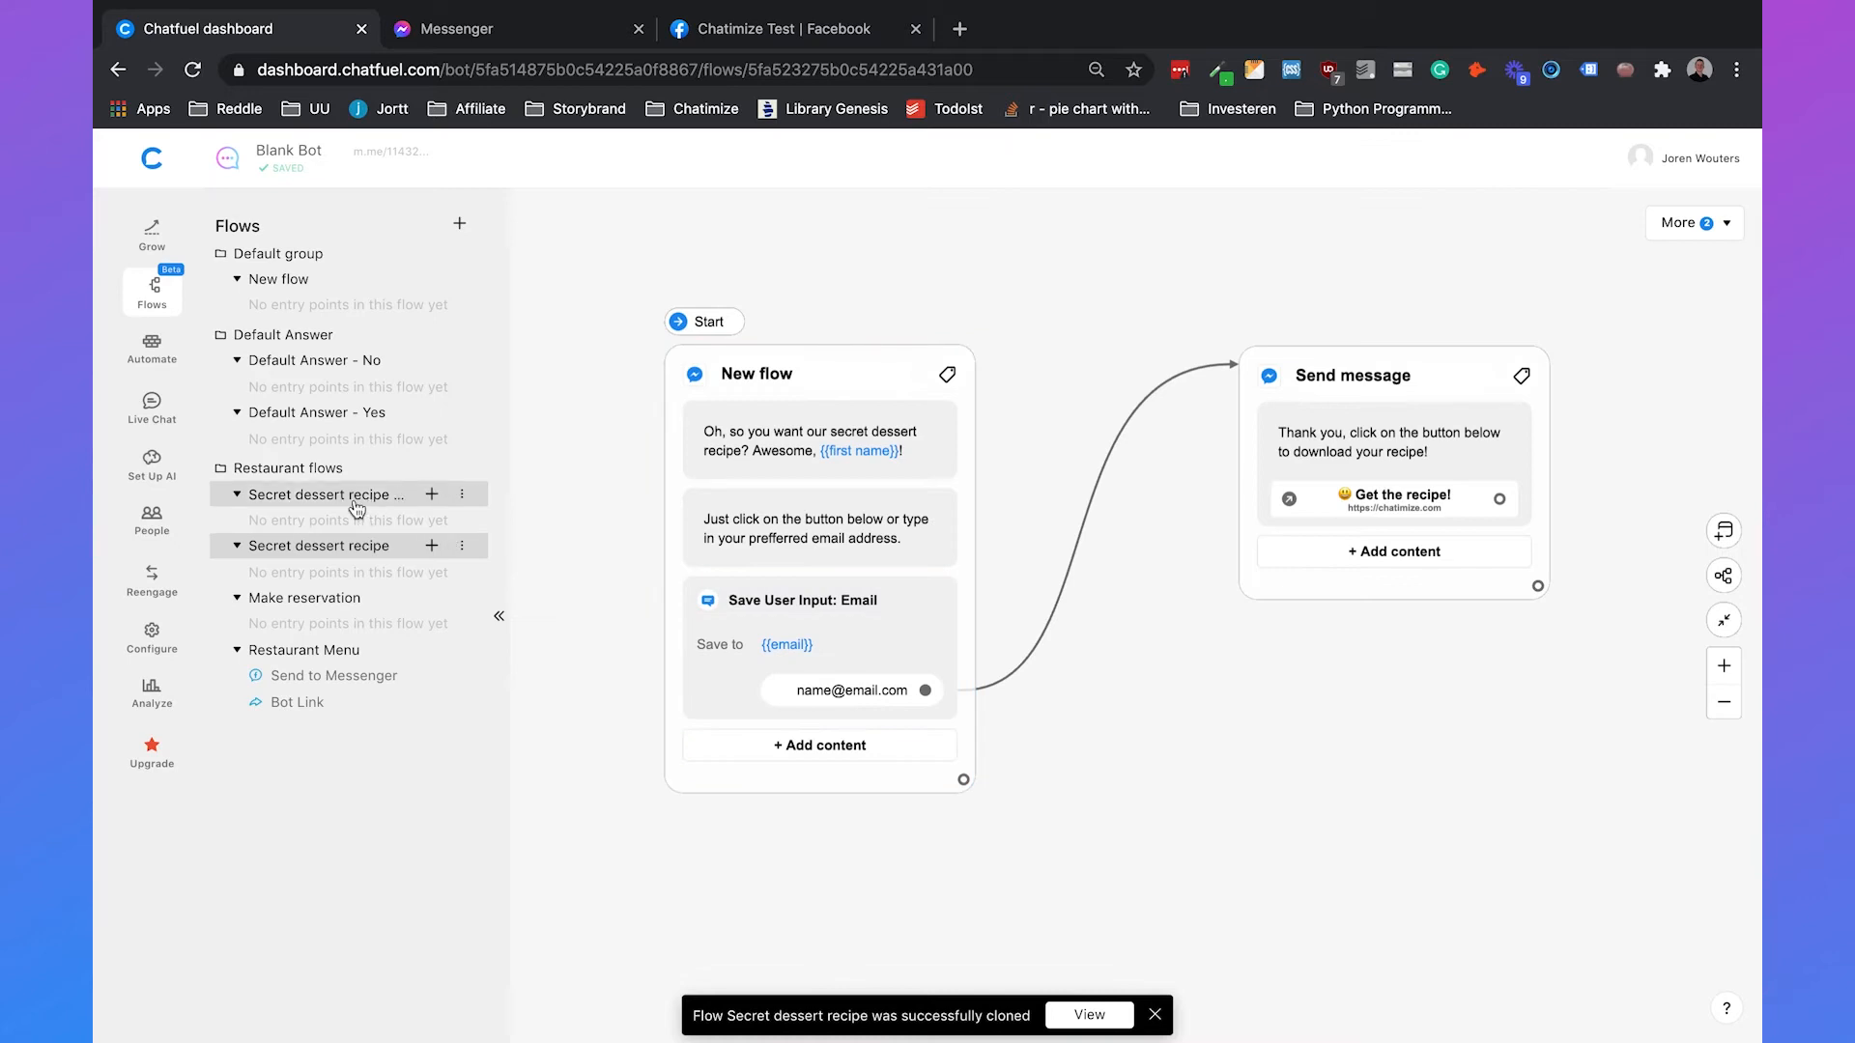
Step: Rename the copied flow to "Secret dessert recipe - Facebook comment"
left_click(463, 495)
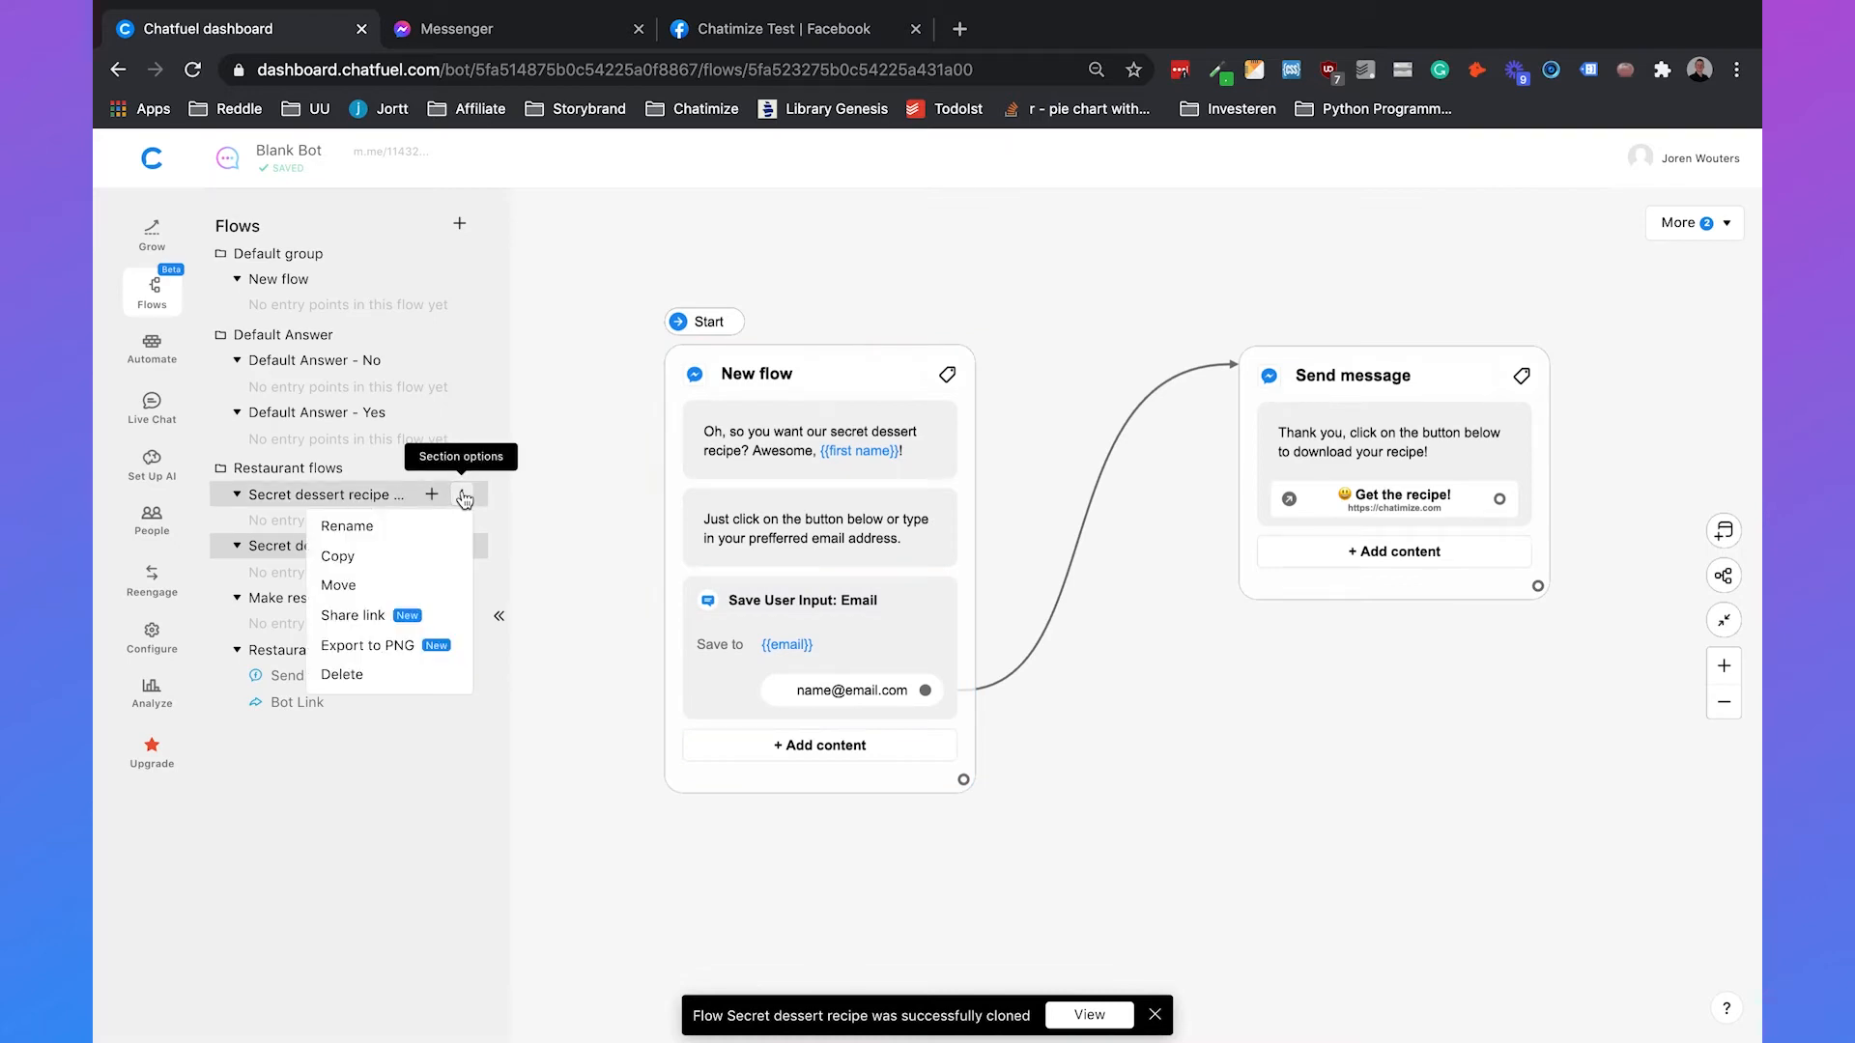
left_click(406, 527)
left_click(368, 497)
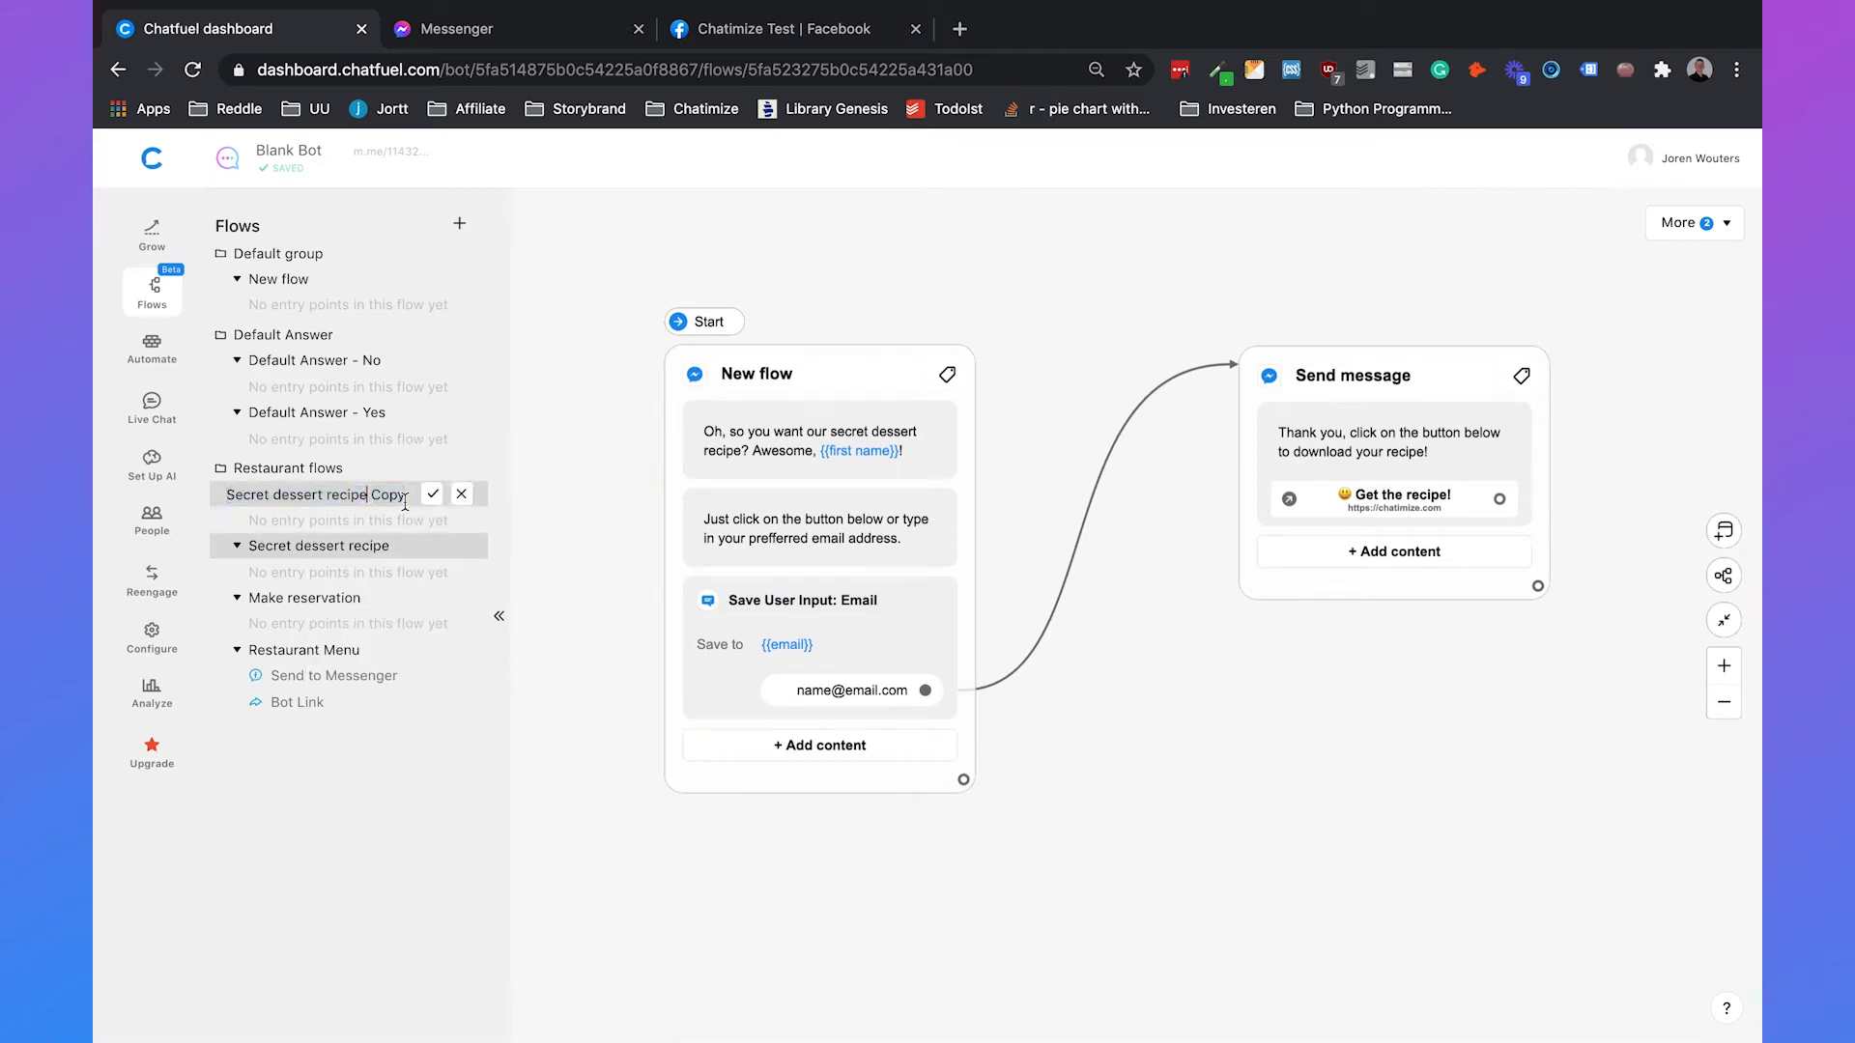
key("Delete")
key("Delete")
key("Delete")
key("Delete")
key("Delete")
type("- Facebook comment")
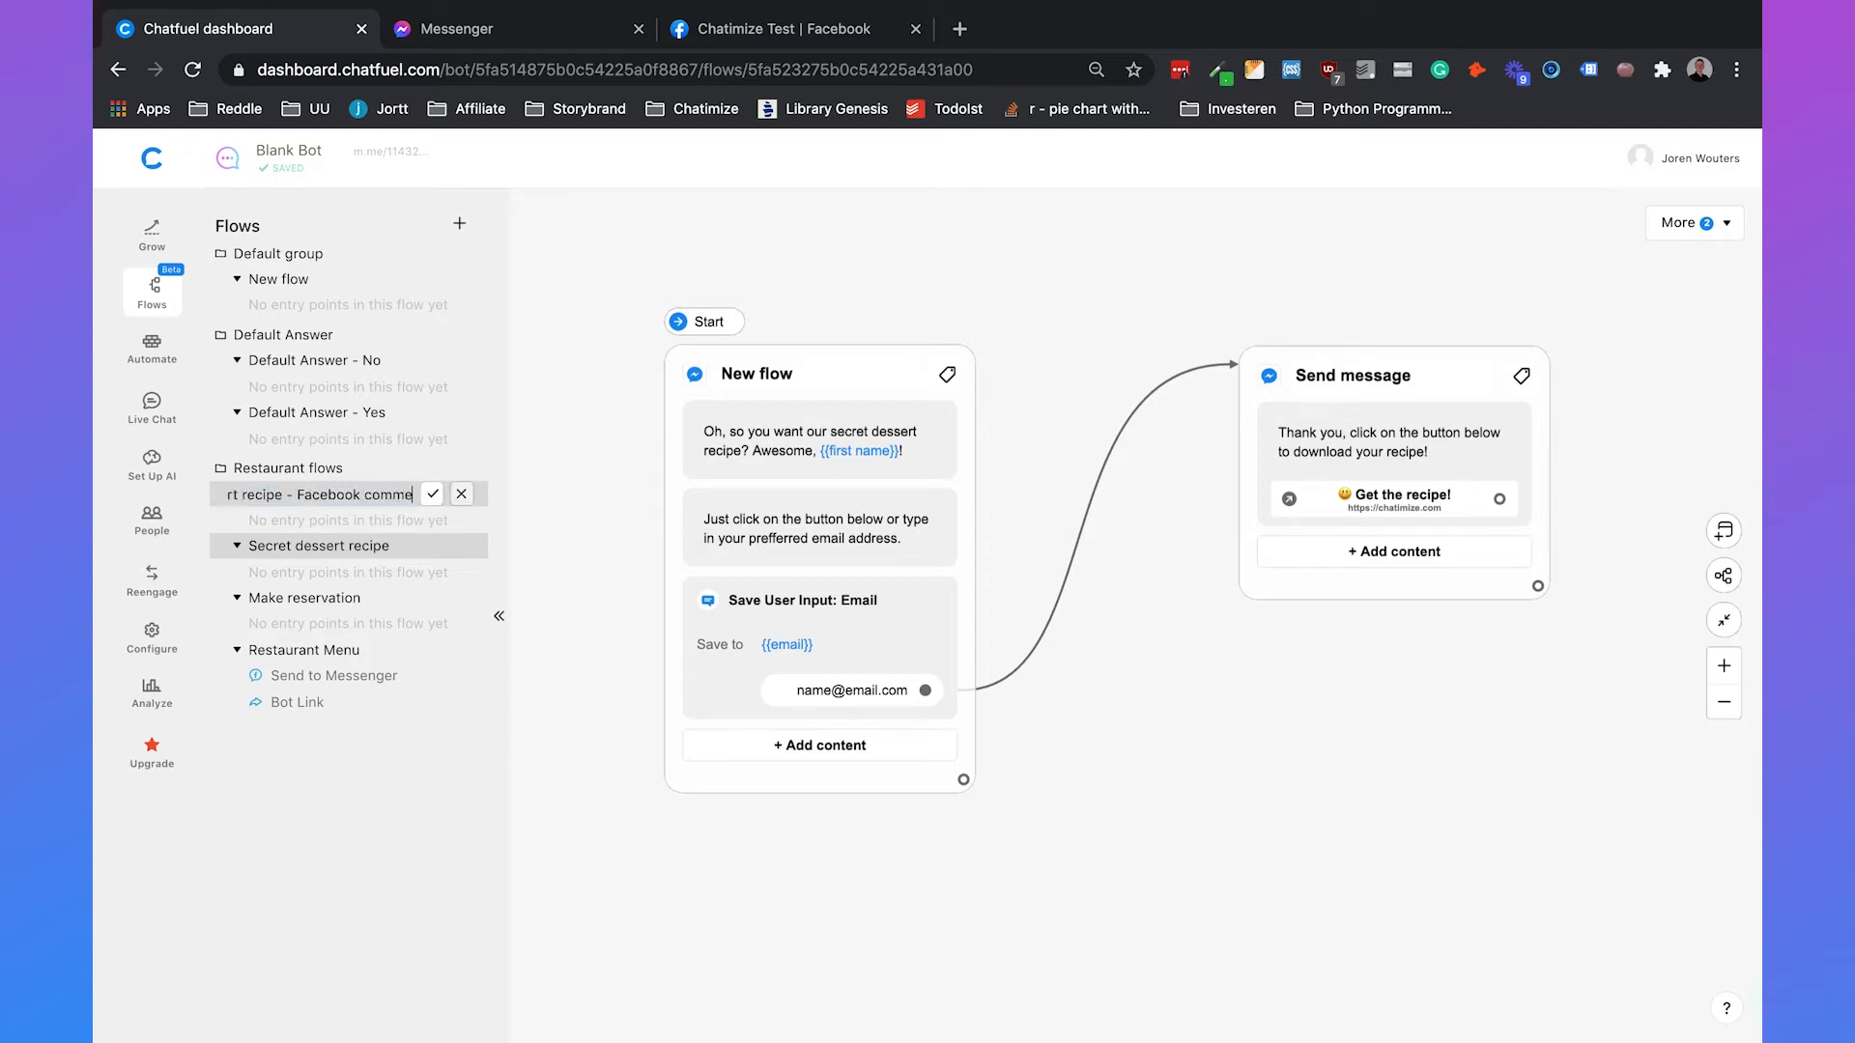
left_click(434, 496)
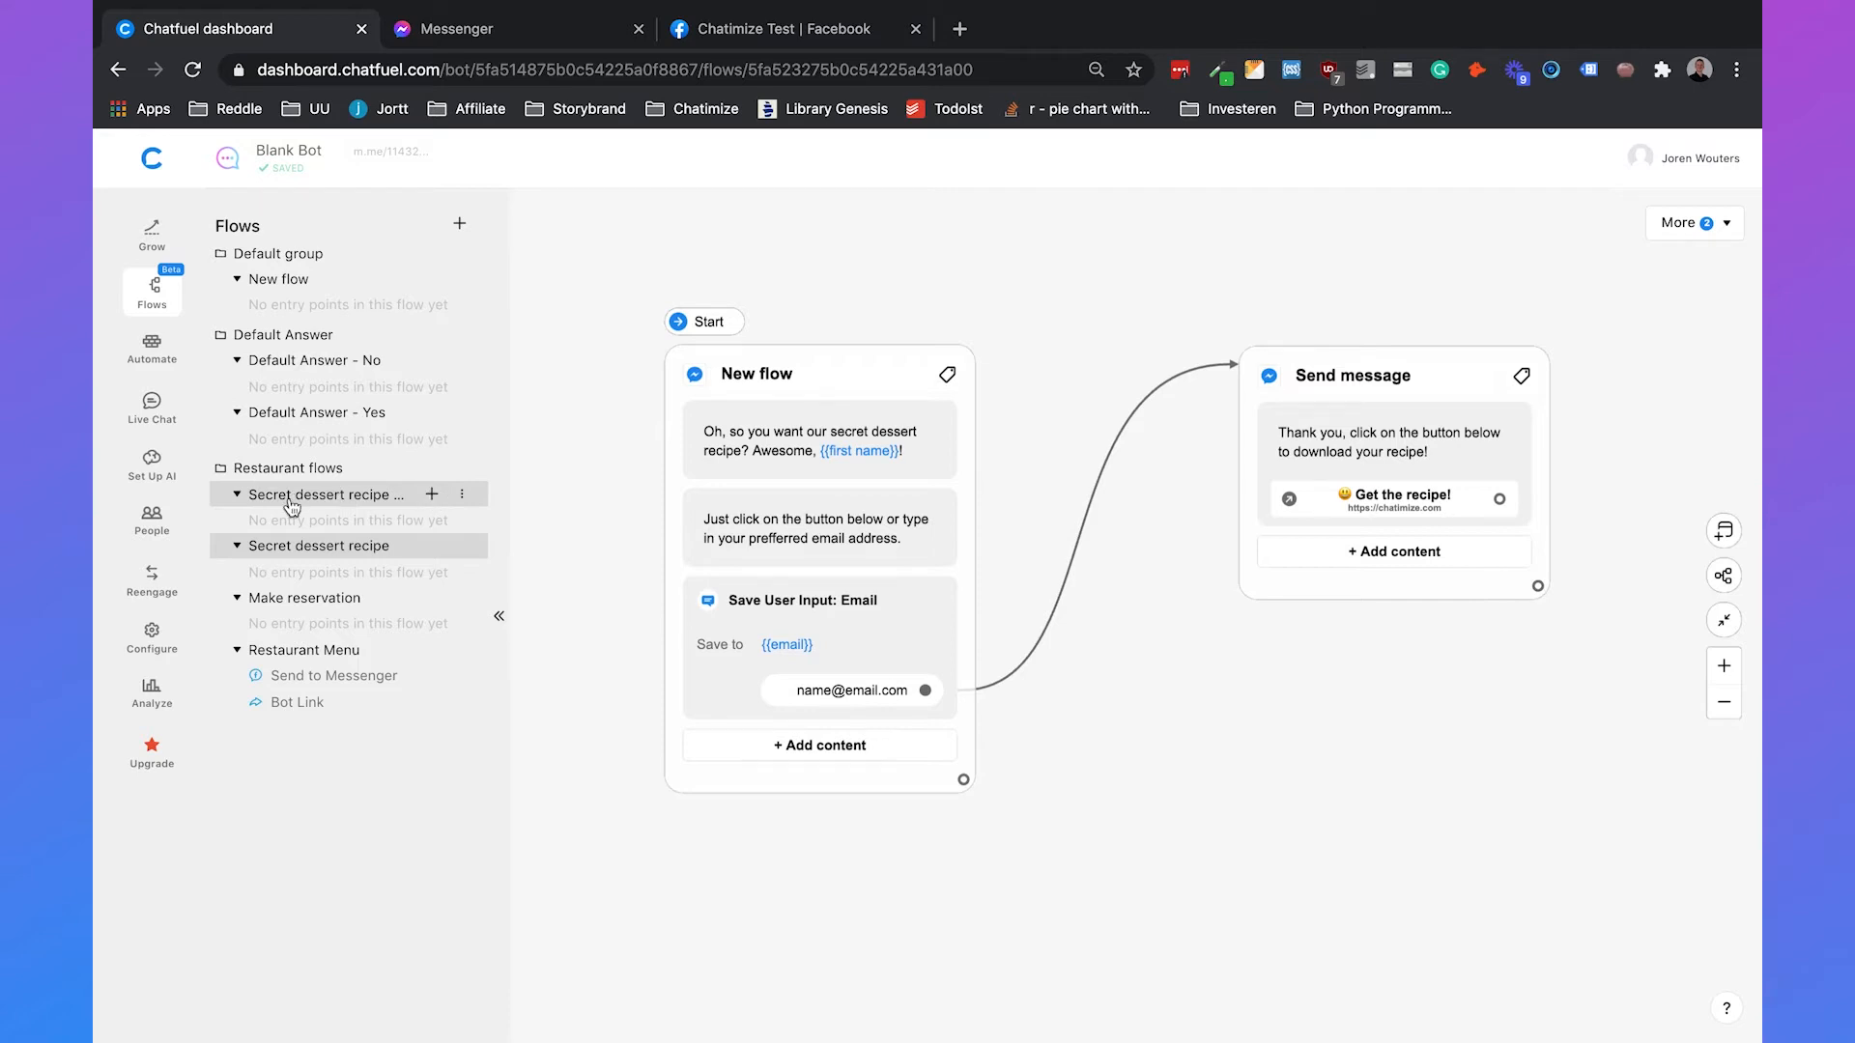
Step: Open the renamed flow and add a Text + Buttons block before the New flow block
left_click(292, 498)
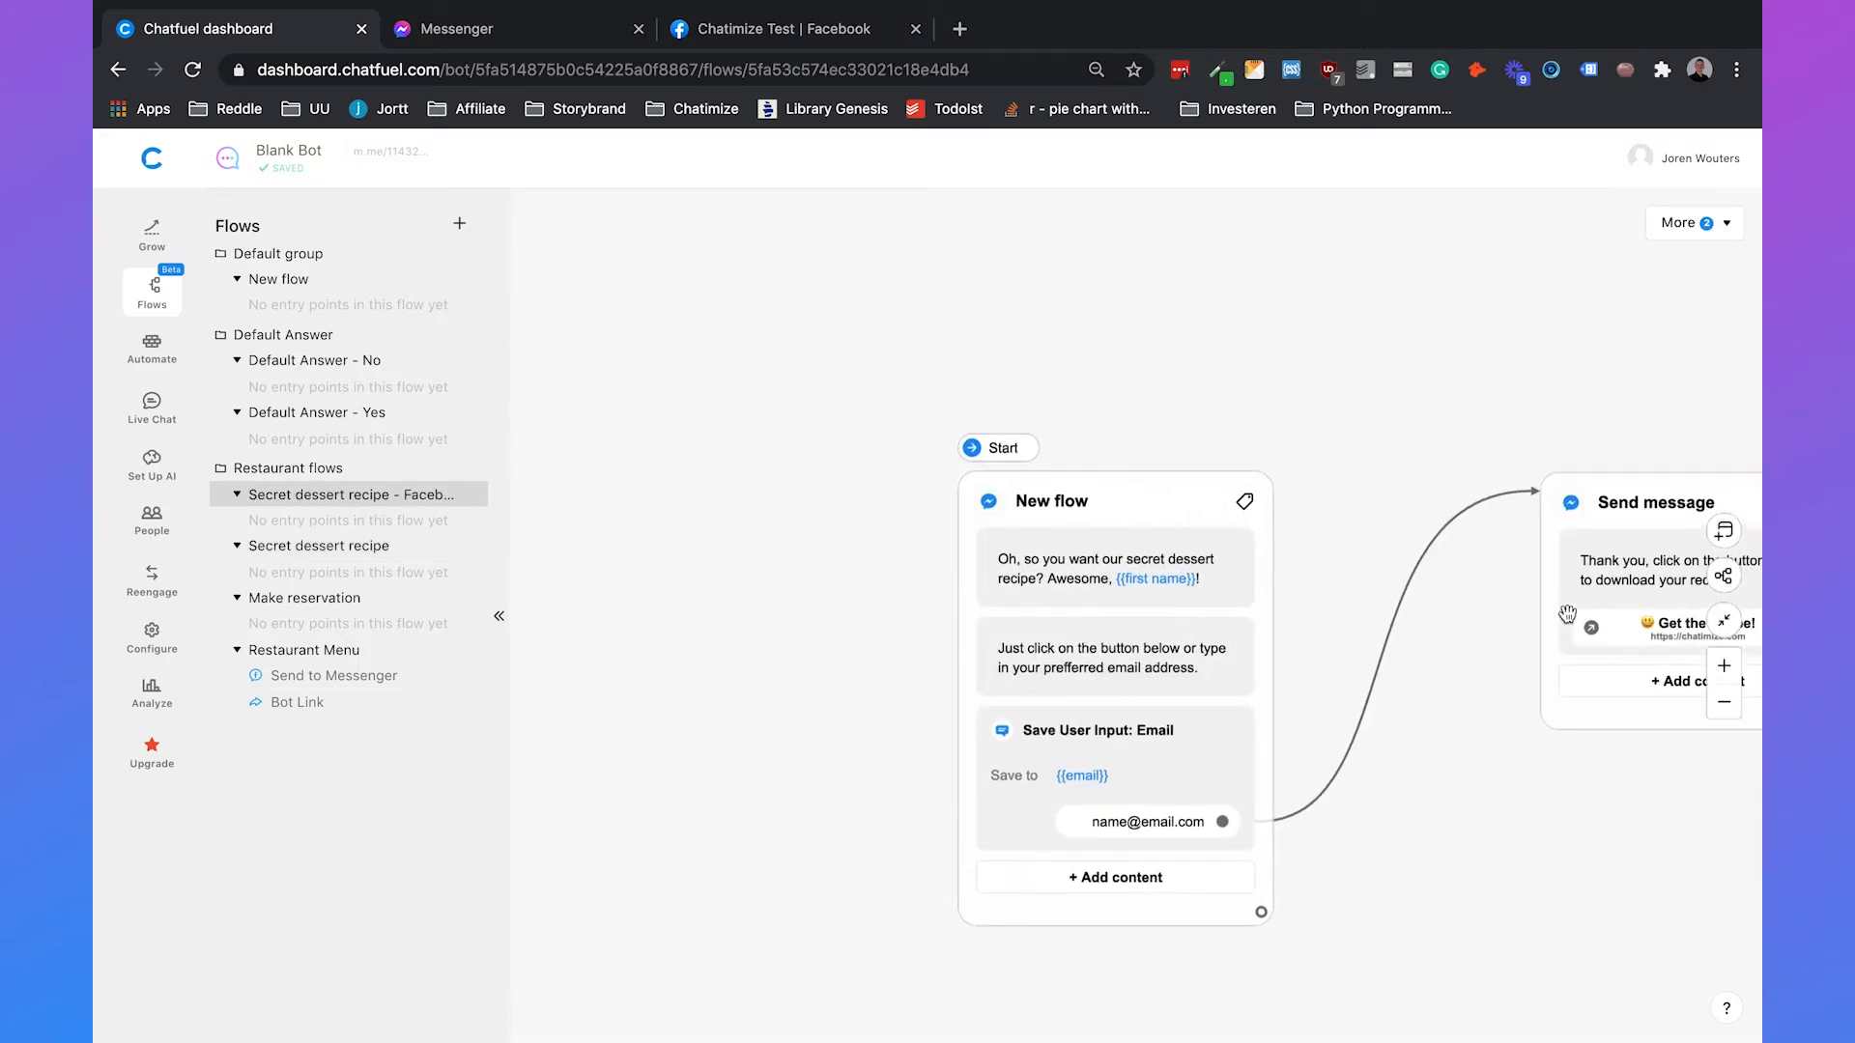
left_click_drag(1283, 480, 1305, 394)
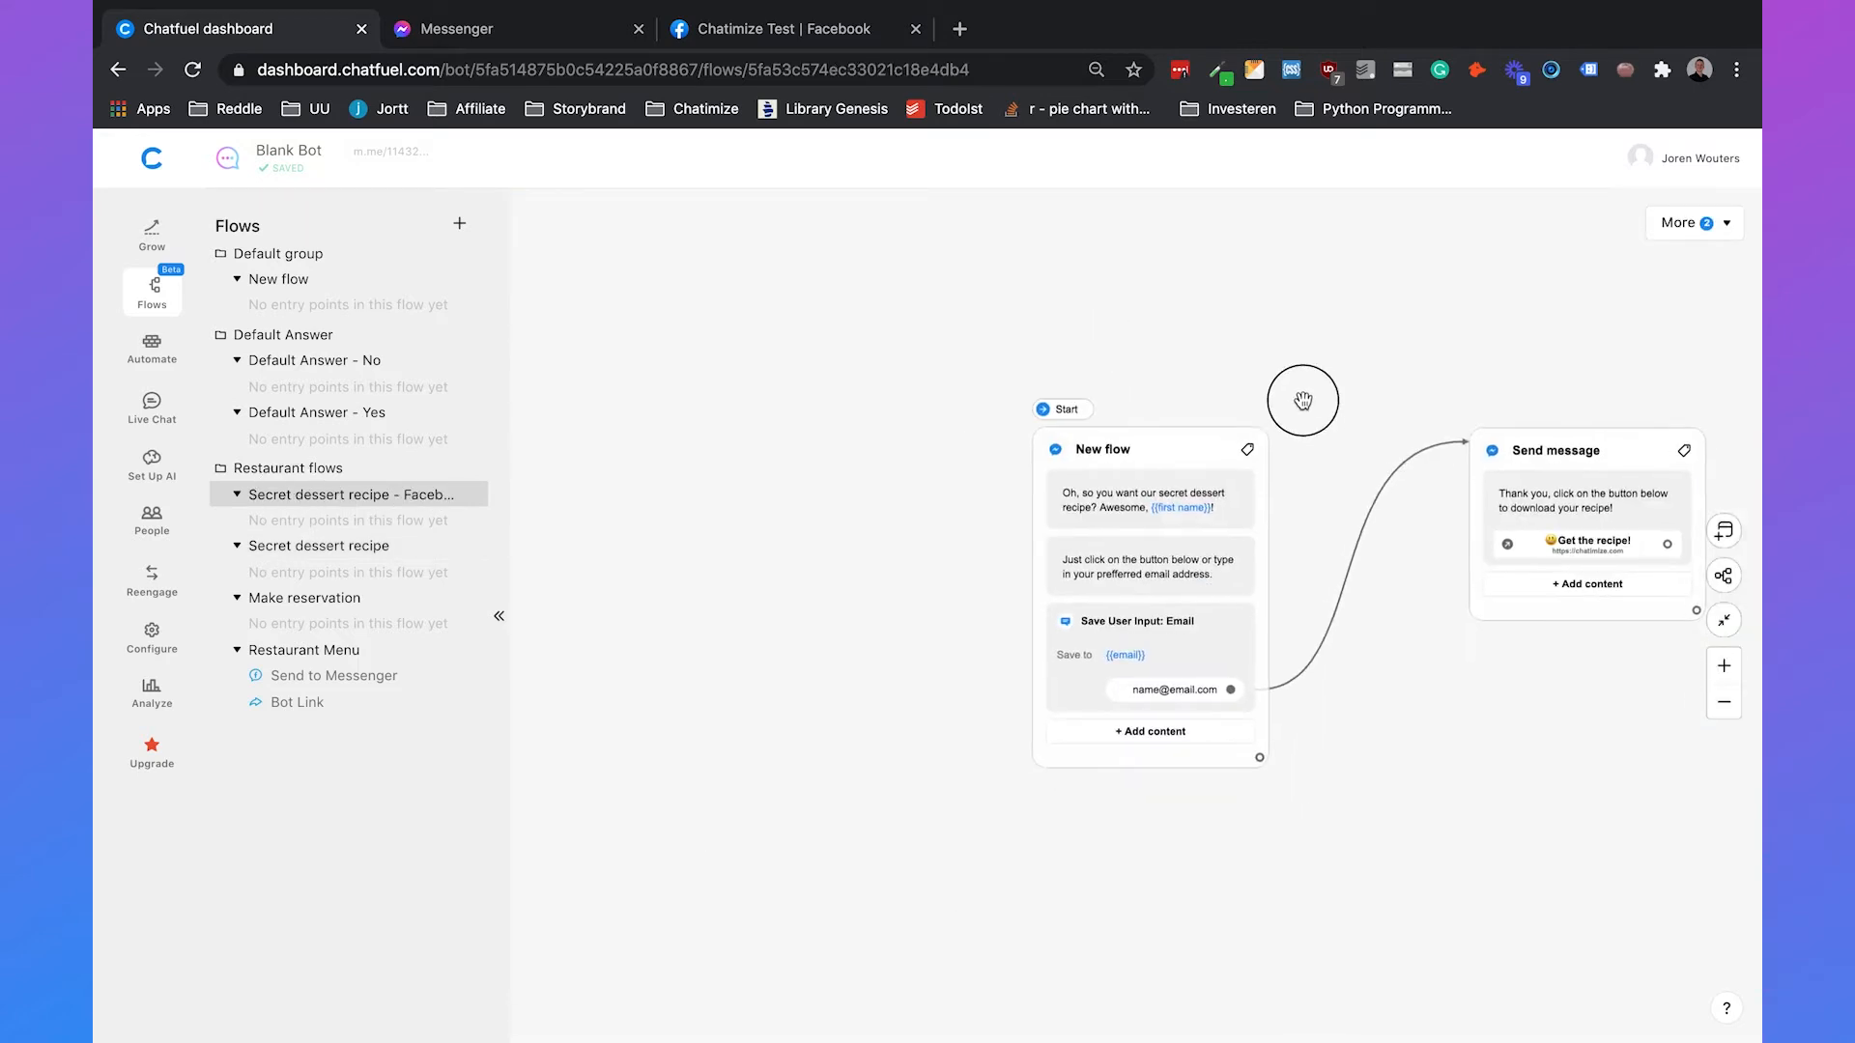
left_click(1723, 532)
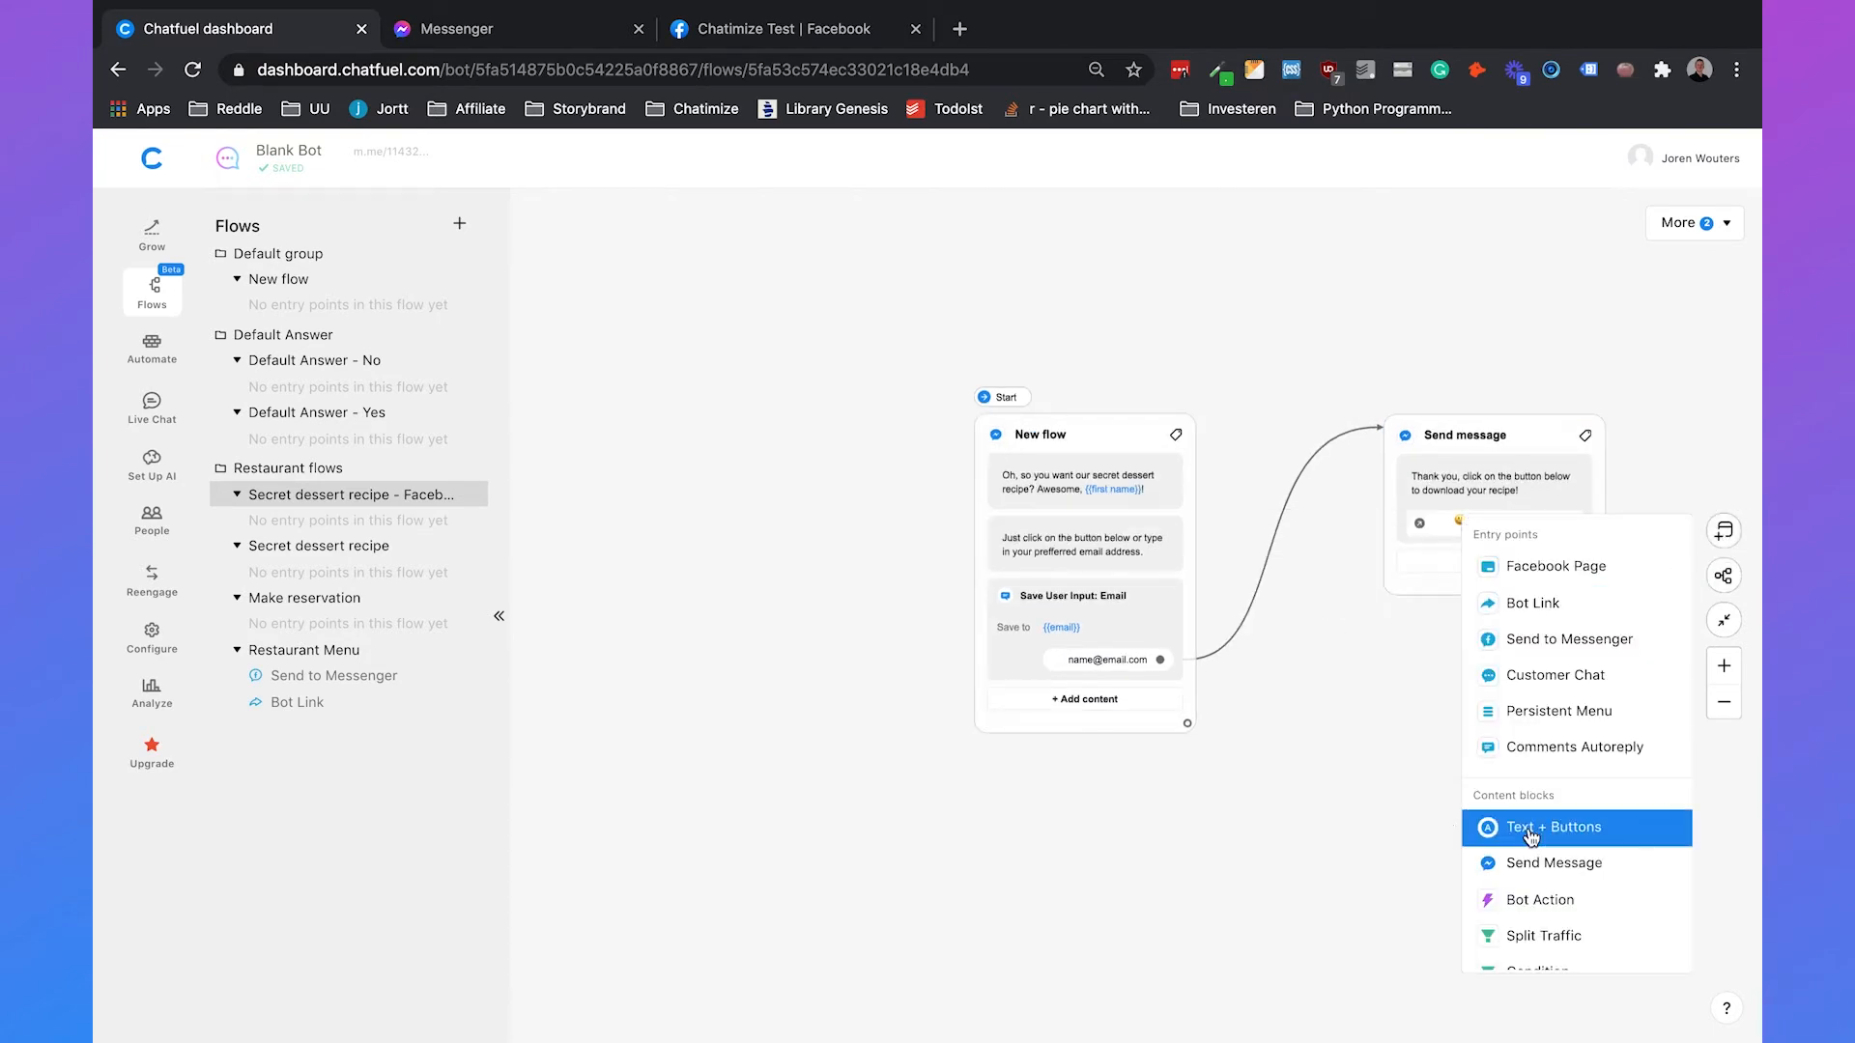
left_click(1497, 828)
left_click_drag(1305, 638, 815, 448)
Step: Write the new block's message as "Hey {{first name}}! Do you want our secret dessert recipe?", inserting the first name attribute
left_click(753, 491)
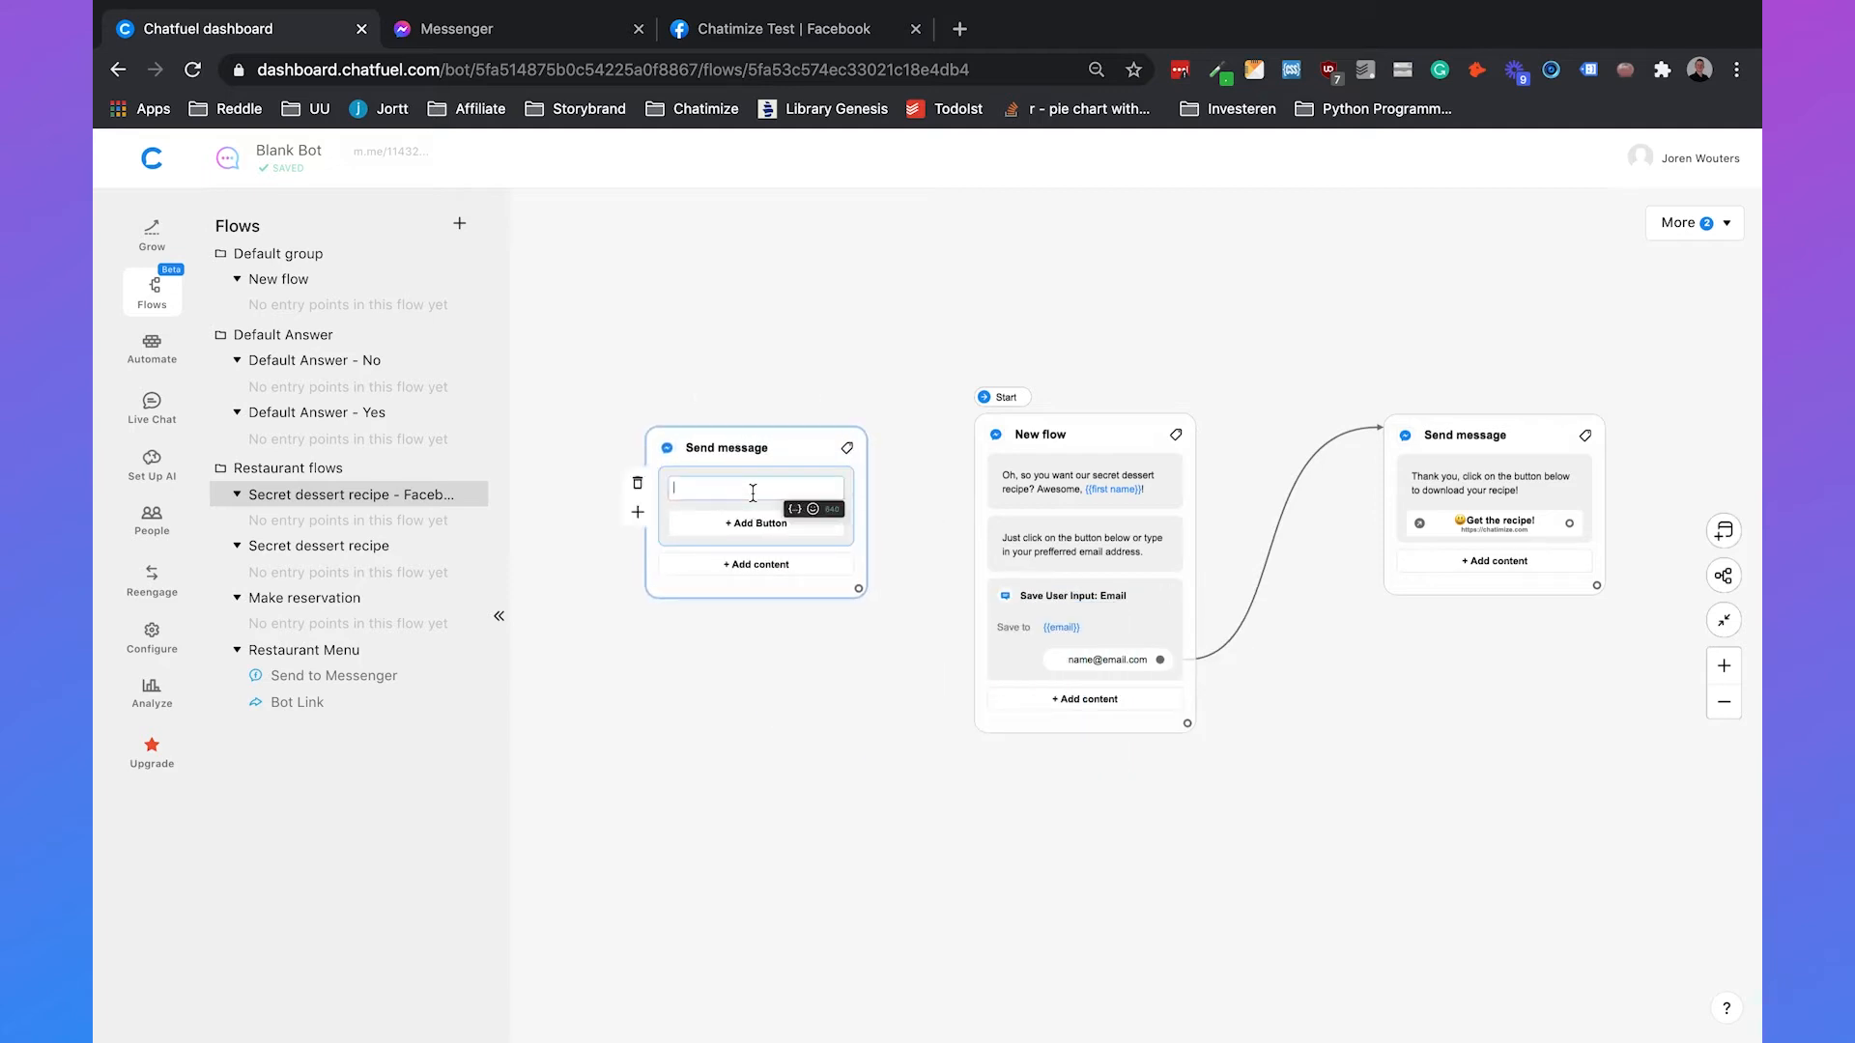
type("Hey")
left_click(795, 509)
type("first")
left_click(763, 537)
type("! Do y")
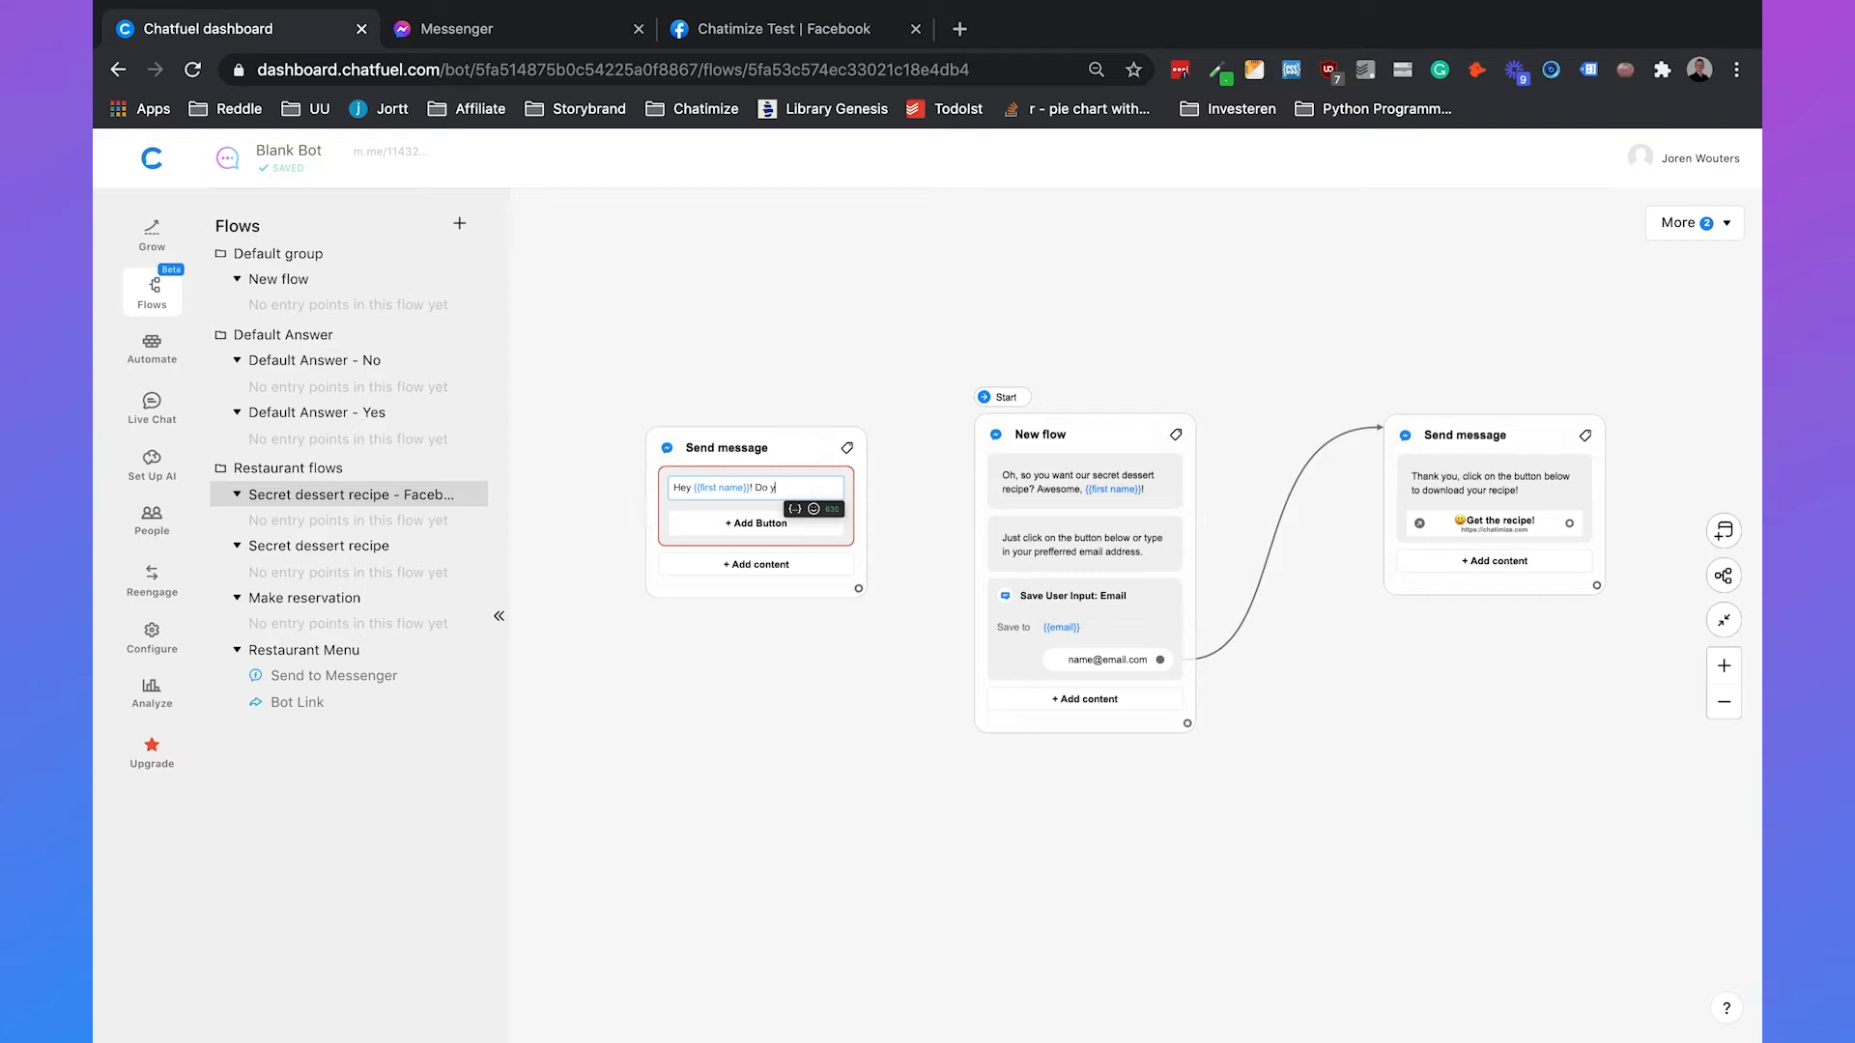
type("ou want our secret dessert")
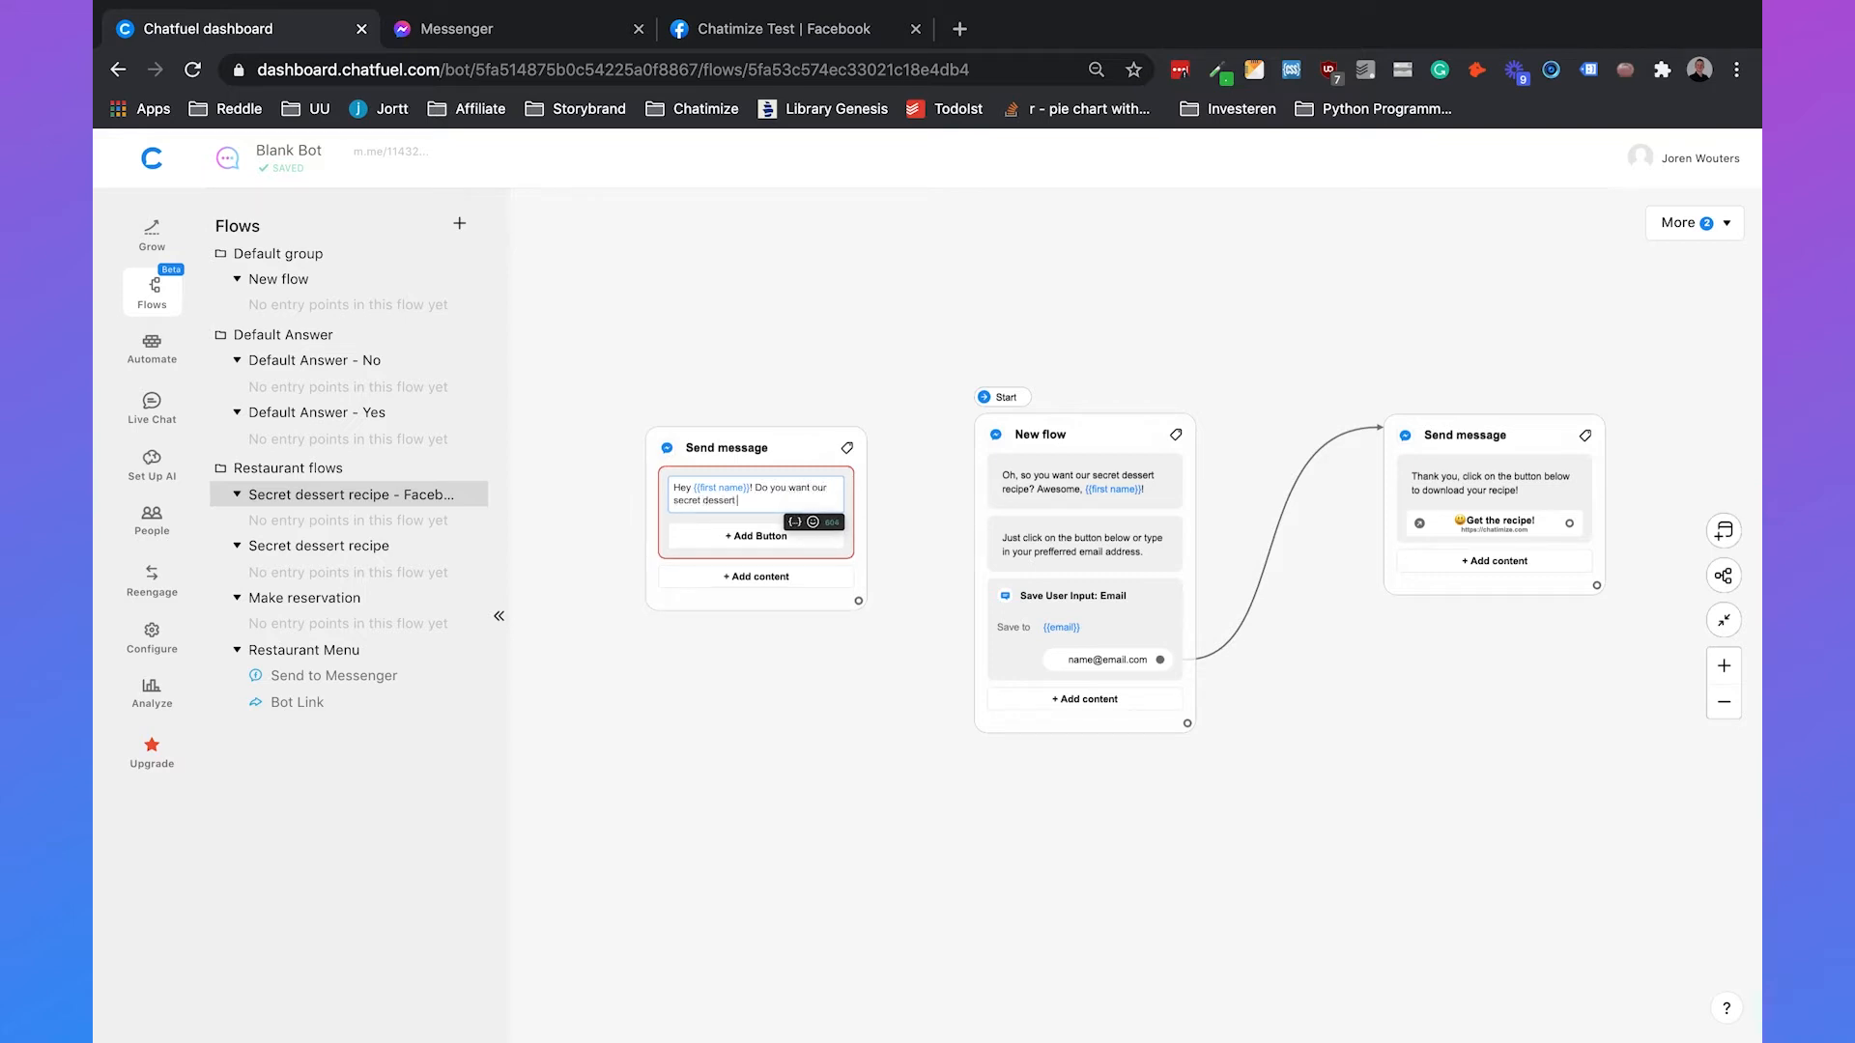
type(" recipe?")
Step: Add a "Yes, ofcourse!" button to the new message and connect it to the New flow block
left_click(755, 537)
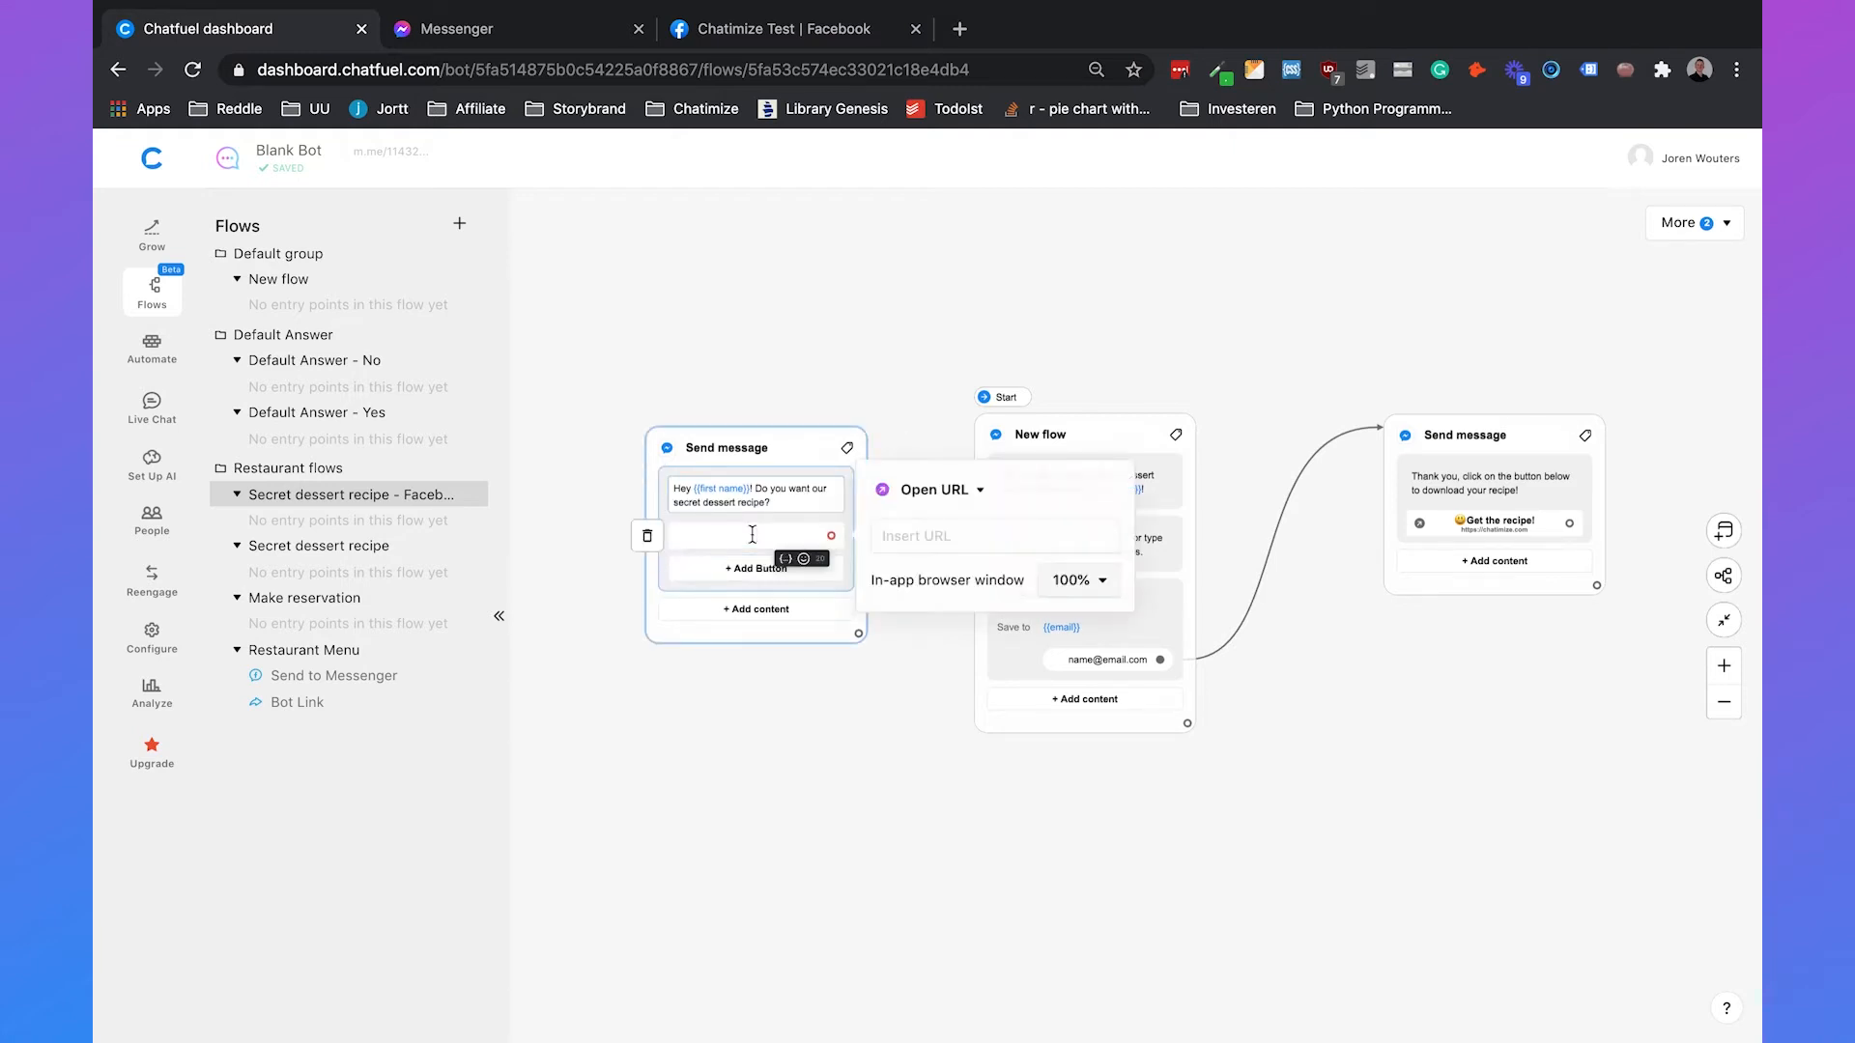
type("Yes, ofcourse!")
left_click(836, 399)
left_click_drag(831, 536, 988, 471)
left_click(1079, 282)
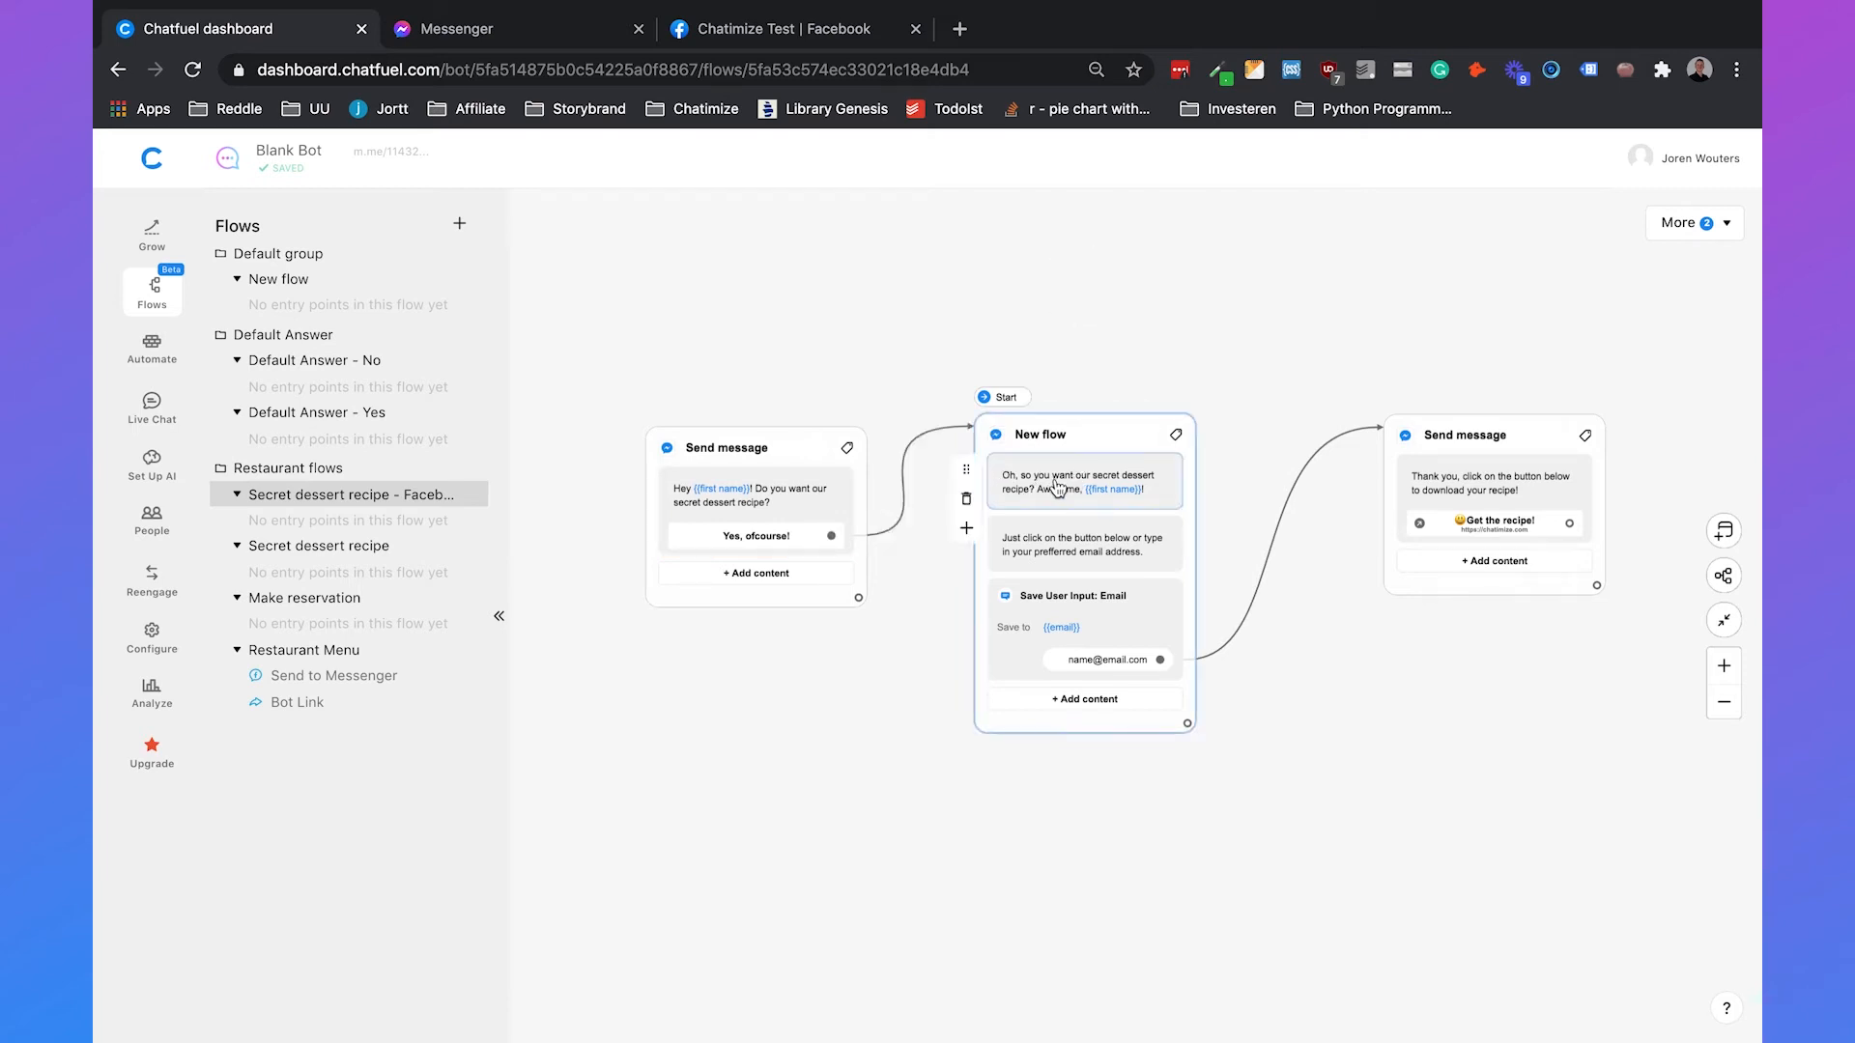
Step: Delete the "Oh, so you want our secret dessert recipe?" text card from the New flow block
left_click(967, 501)
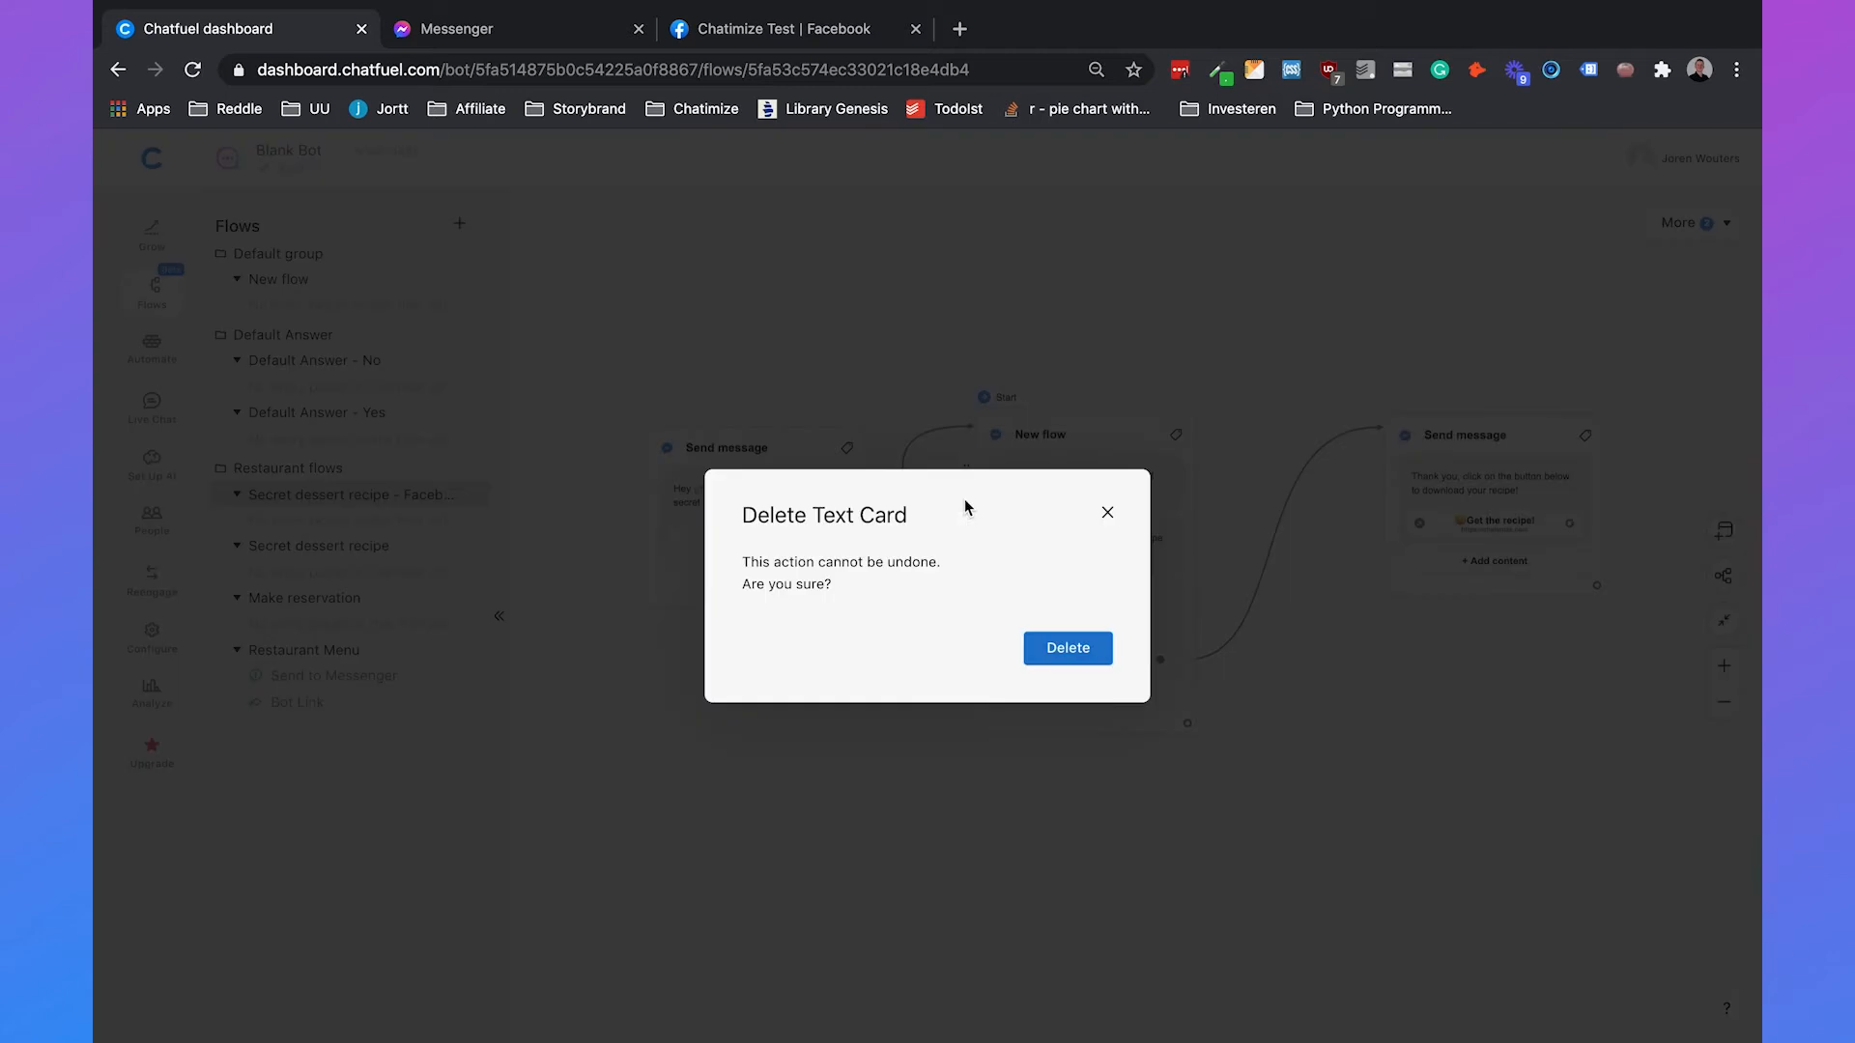
left_click(1061, 652)
Step: Align the new Send message block with the New flow block and mark it as the starting step
left_click_drag(782, 446, 786, 432)
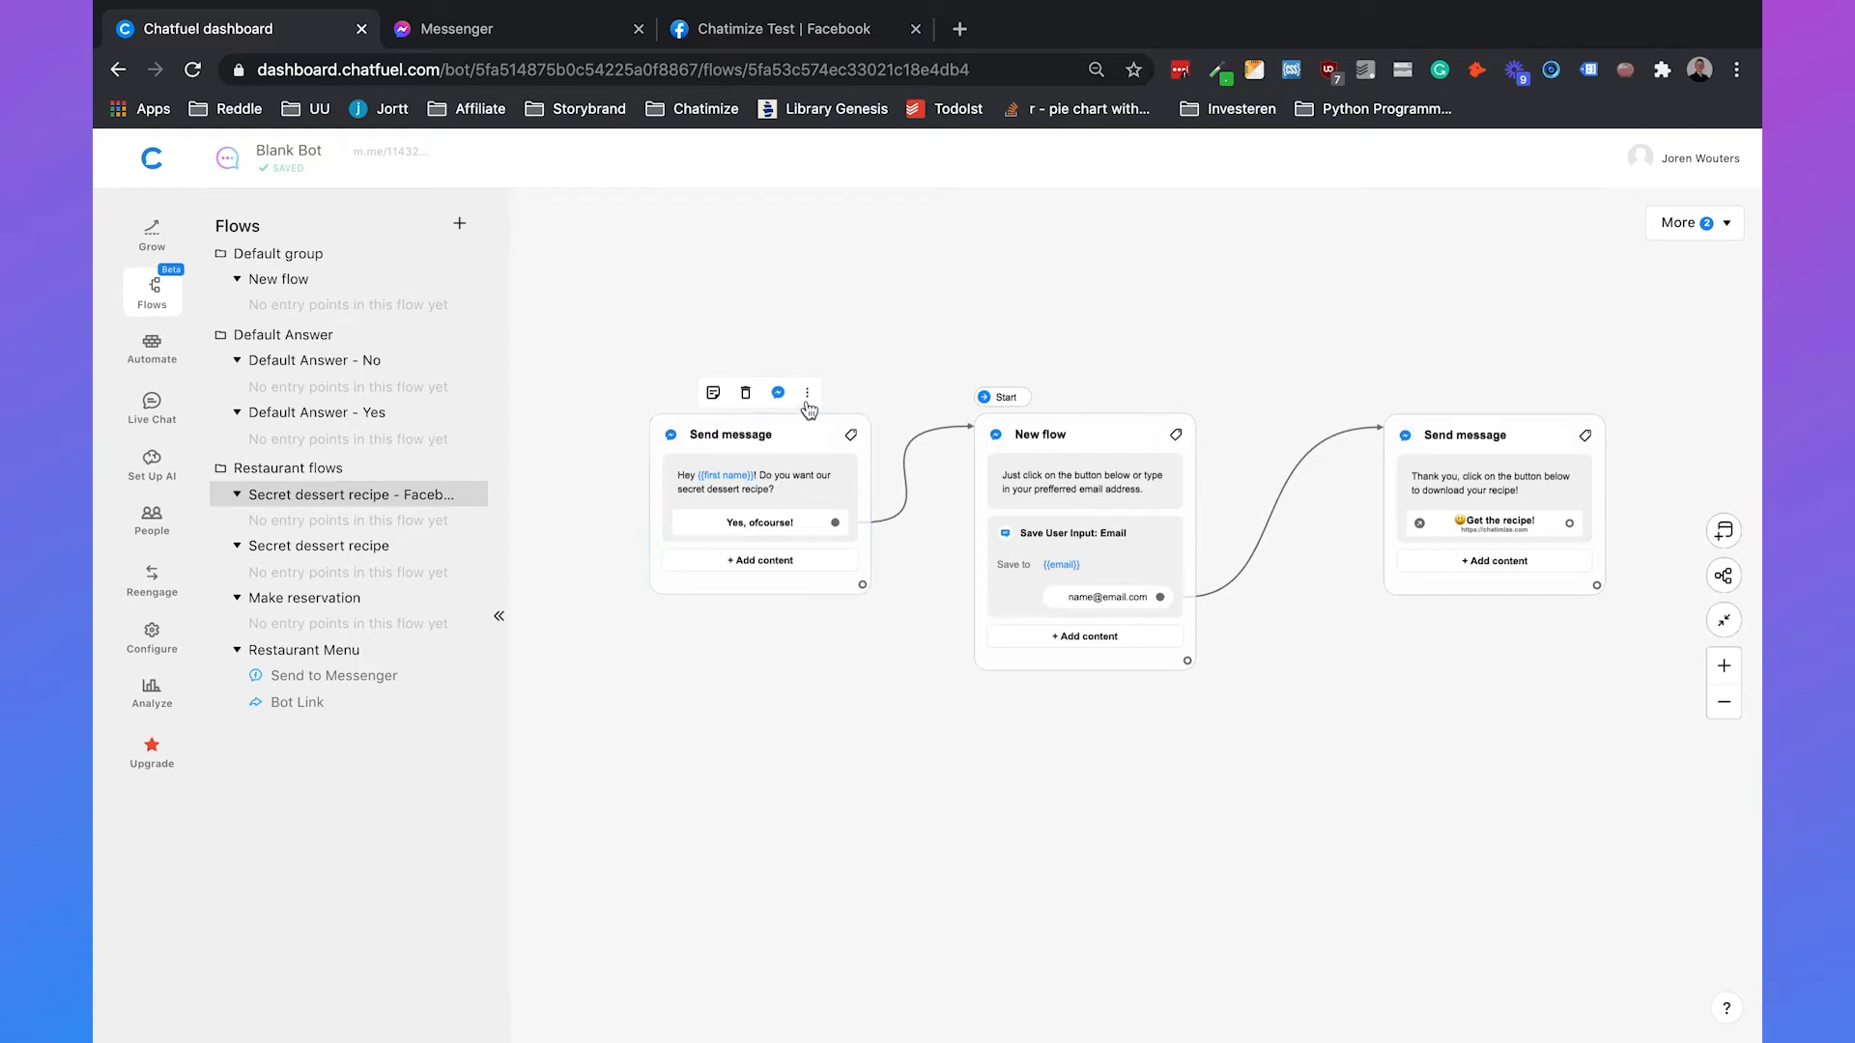
left_click(806, 394)
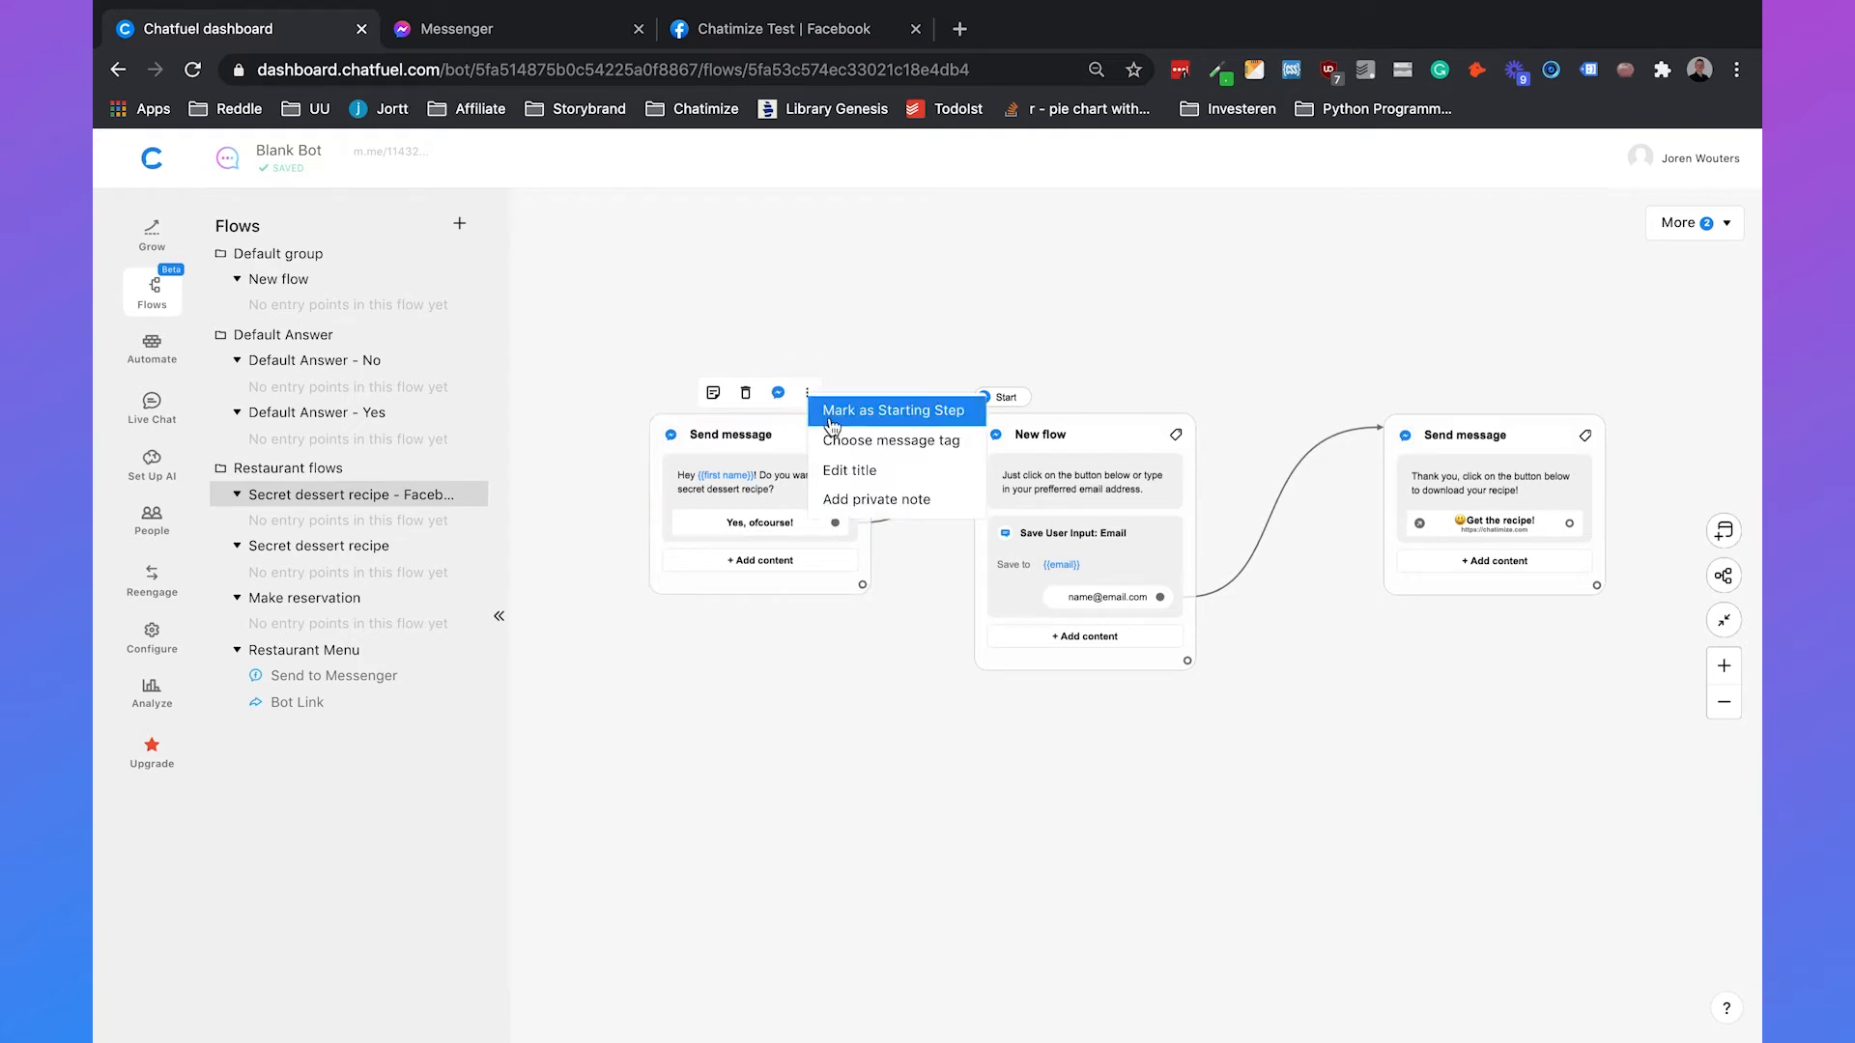
left_click(833, 412)
Step: Add a Comments Autoreply entry point and place it before the starting Send message block
left_click_drag(787, 265, 1046, 338)
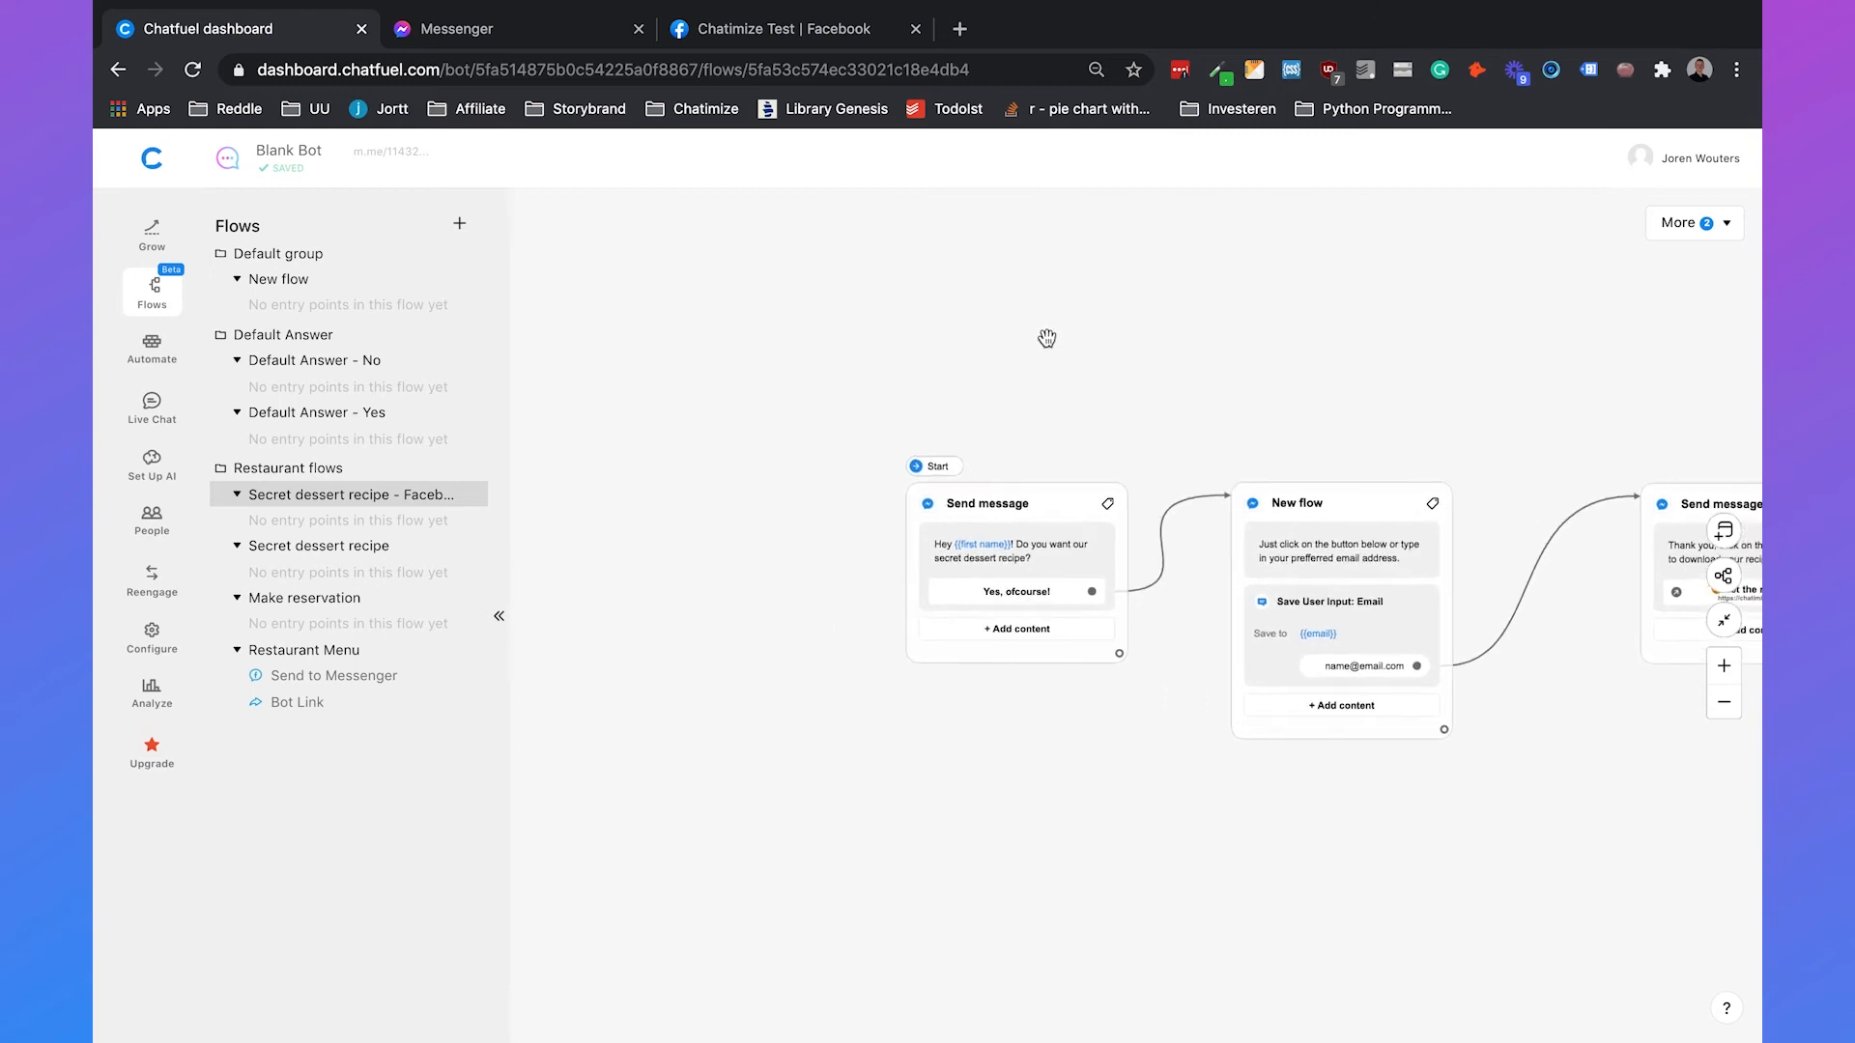
left_click_drag(1627, 749, 1551, 612)
left_click(1724, 530)
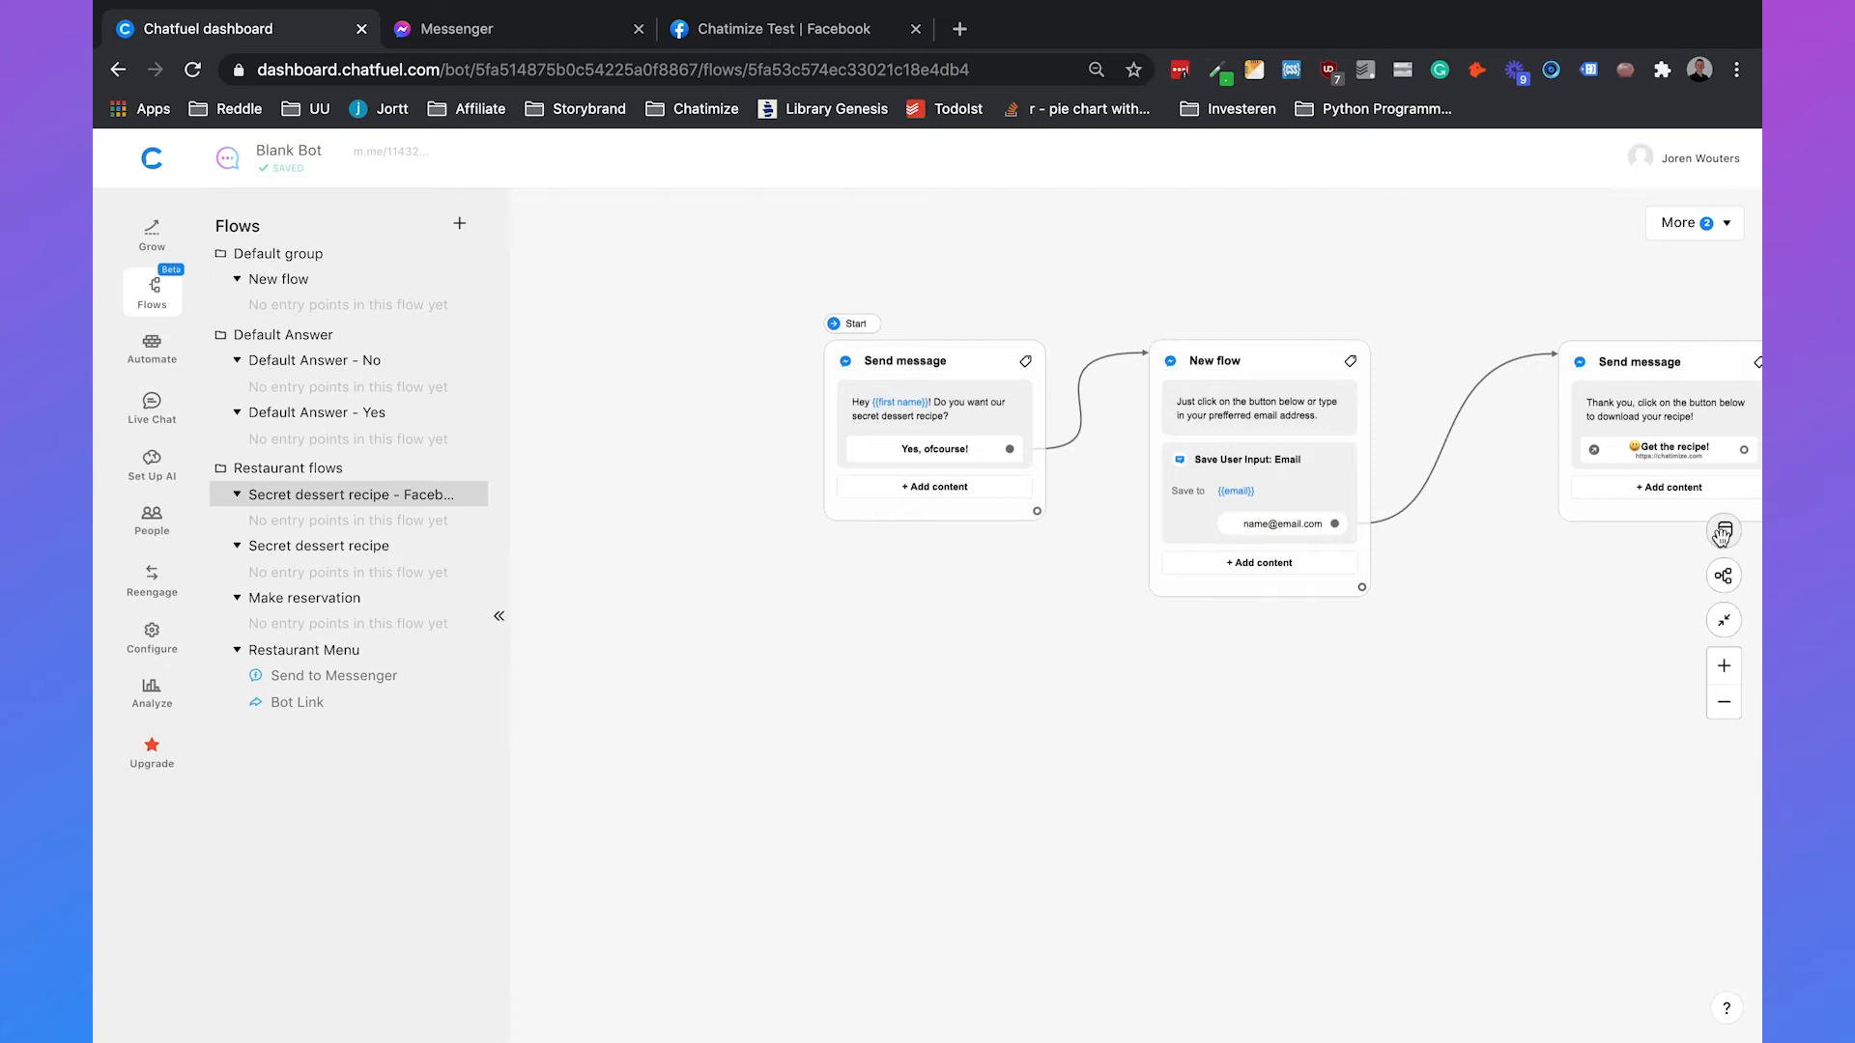
left_click_drag(1570, 746, 621, 398)
left_click_drag(853, 326, 1134, 386)
left_click_drag(977, 505, 805, 473)
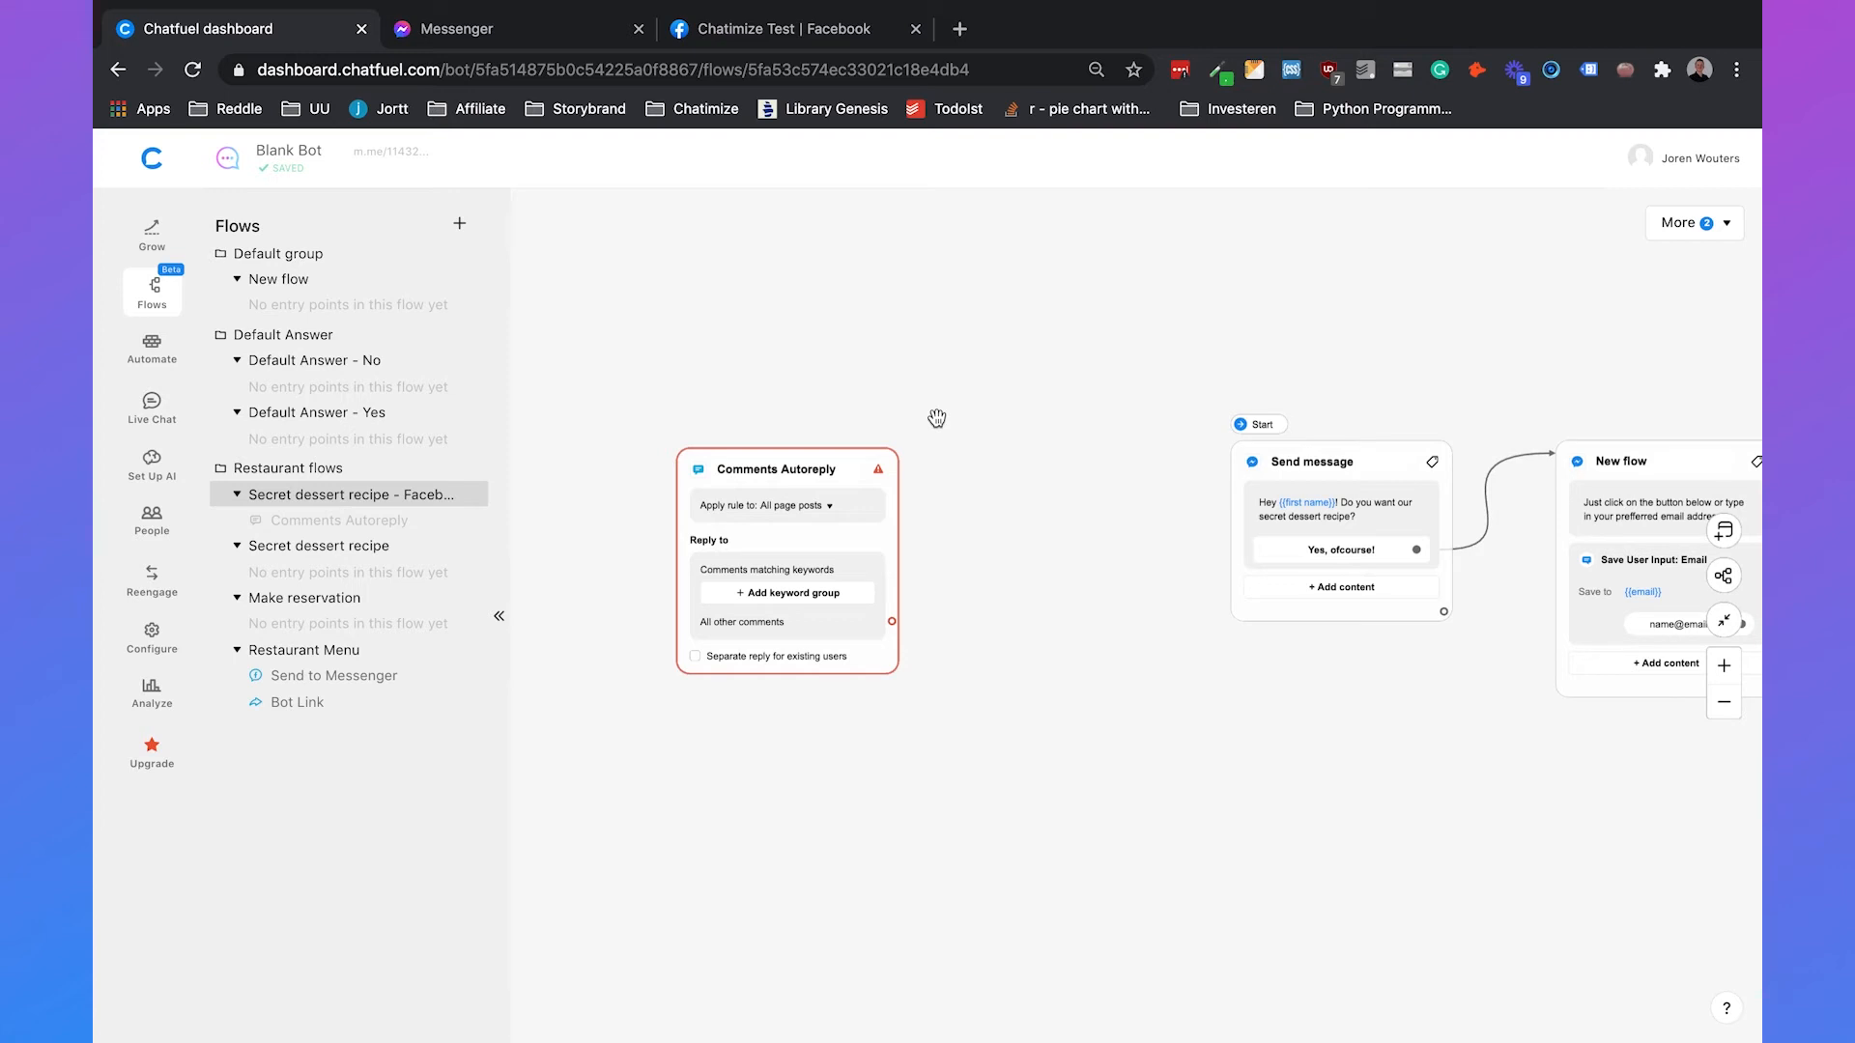
Step: Apply the Comments Autoreply rule to specific posts and add the "Who wants our secret dessert recipe?" post
left_click(775, 500)
left_click(807, 550)
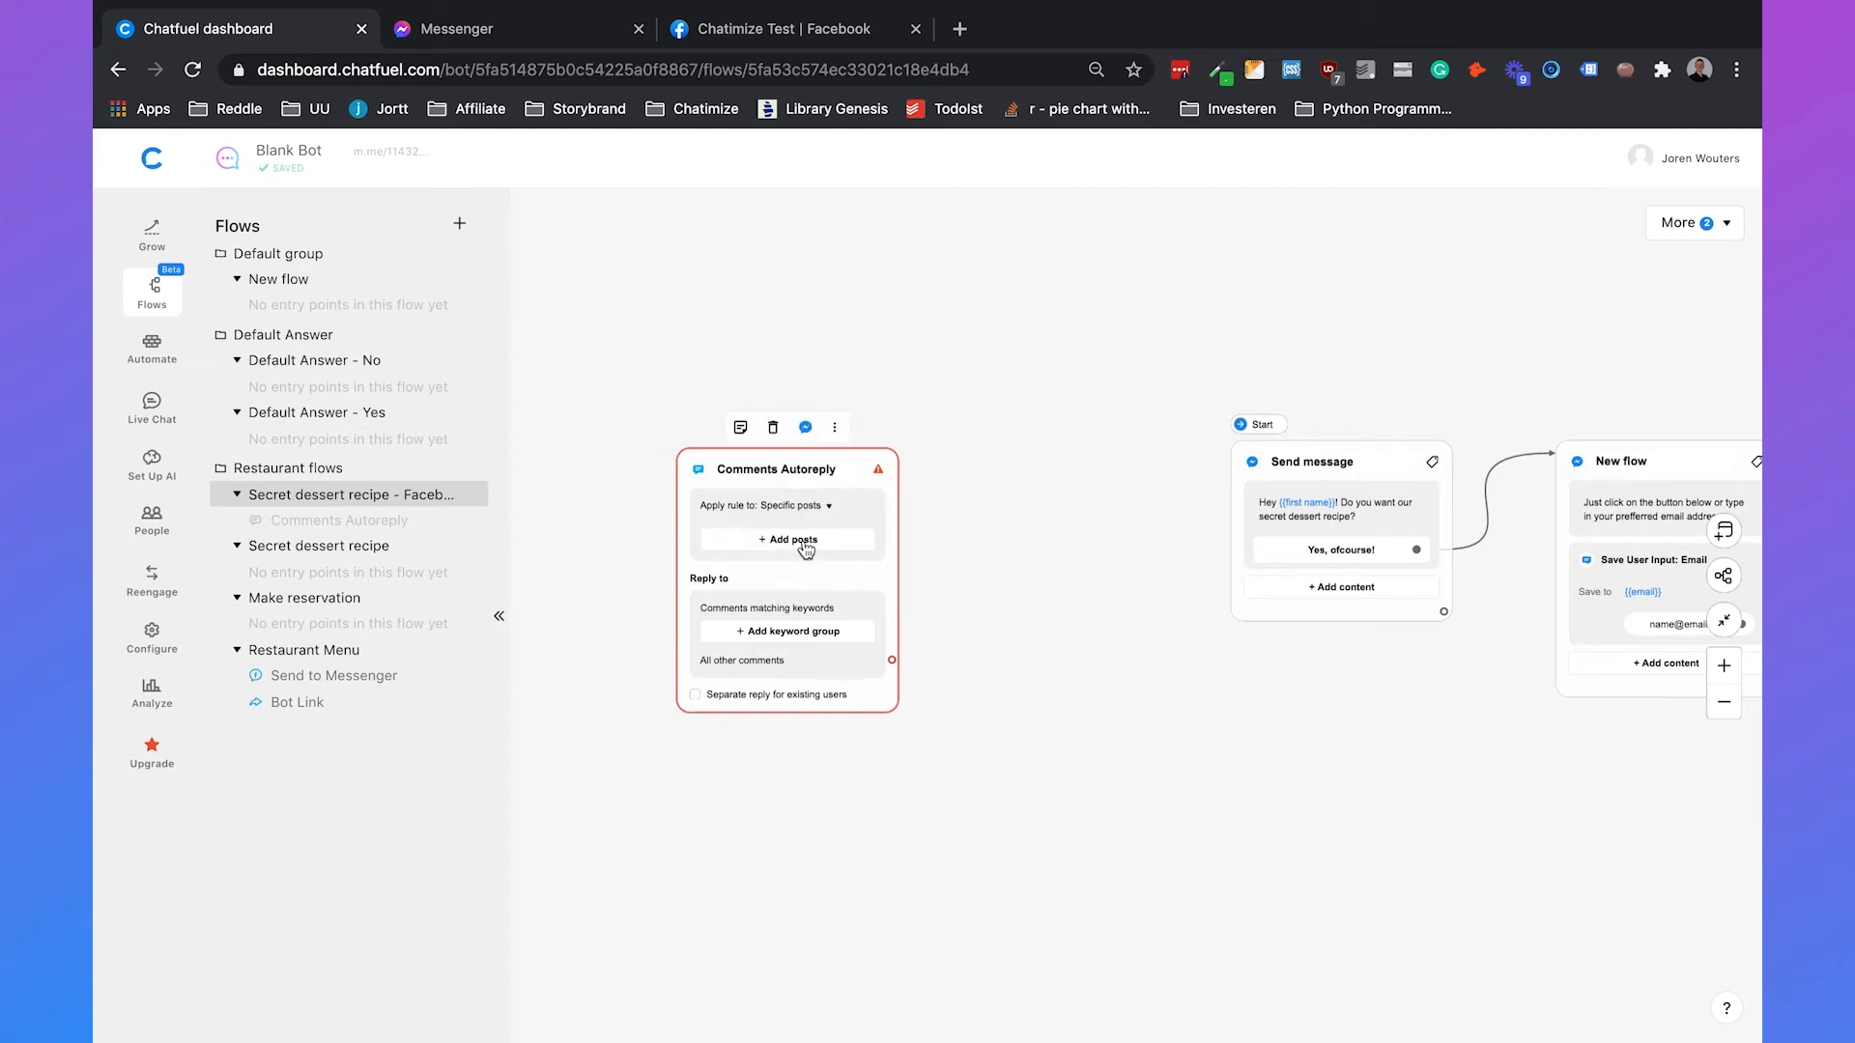
left_click(777, 541)
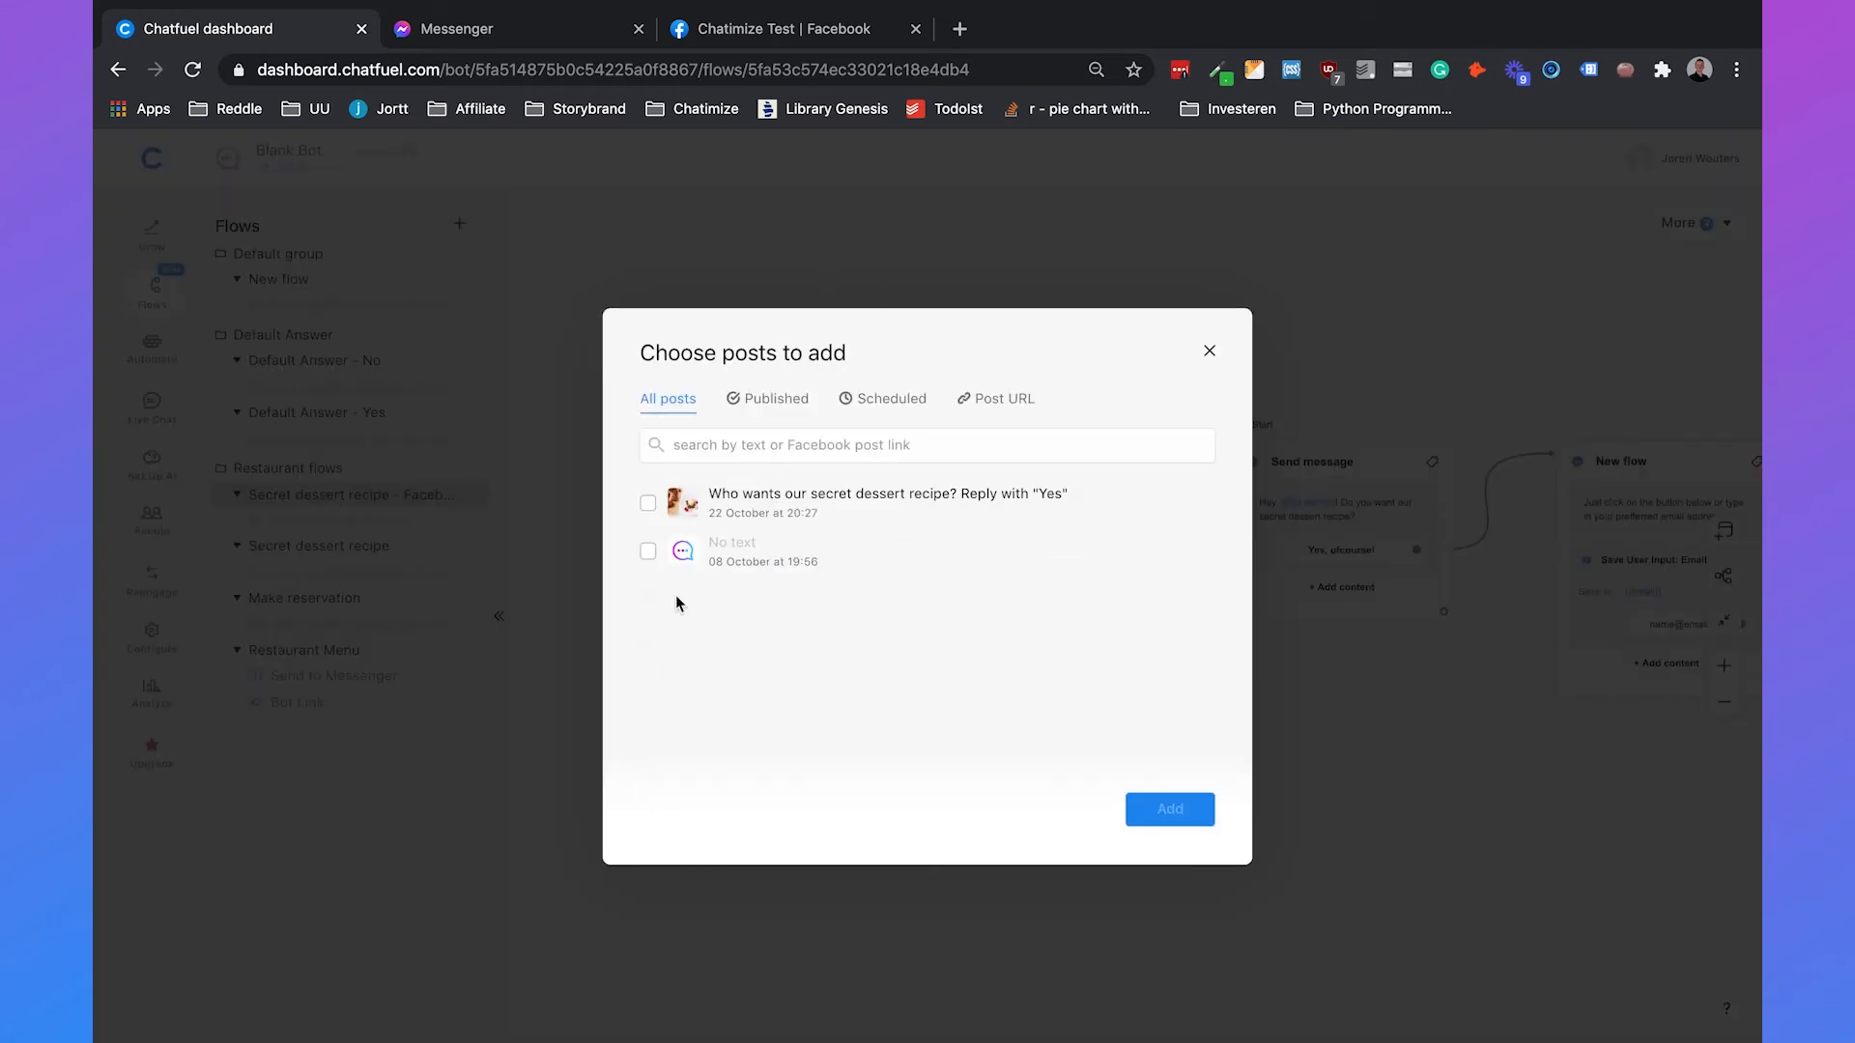
left_click(647, 506)
left_click(1168, 812)
left_click_drag(1013, 595, 1013, 584)
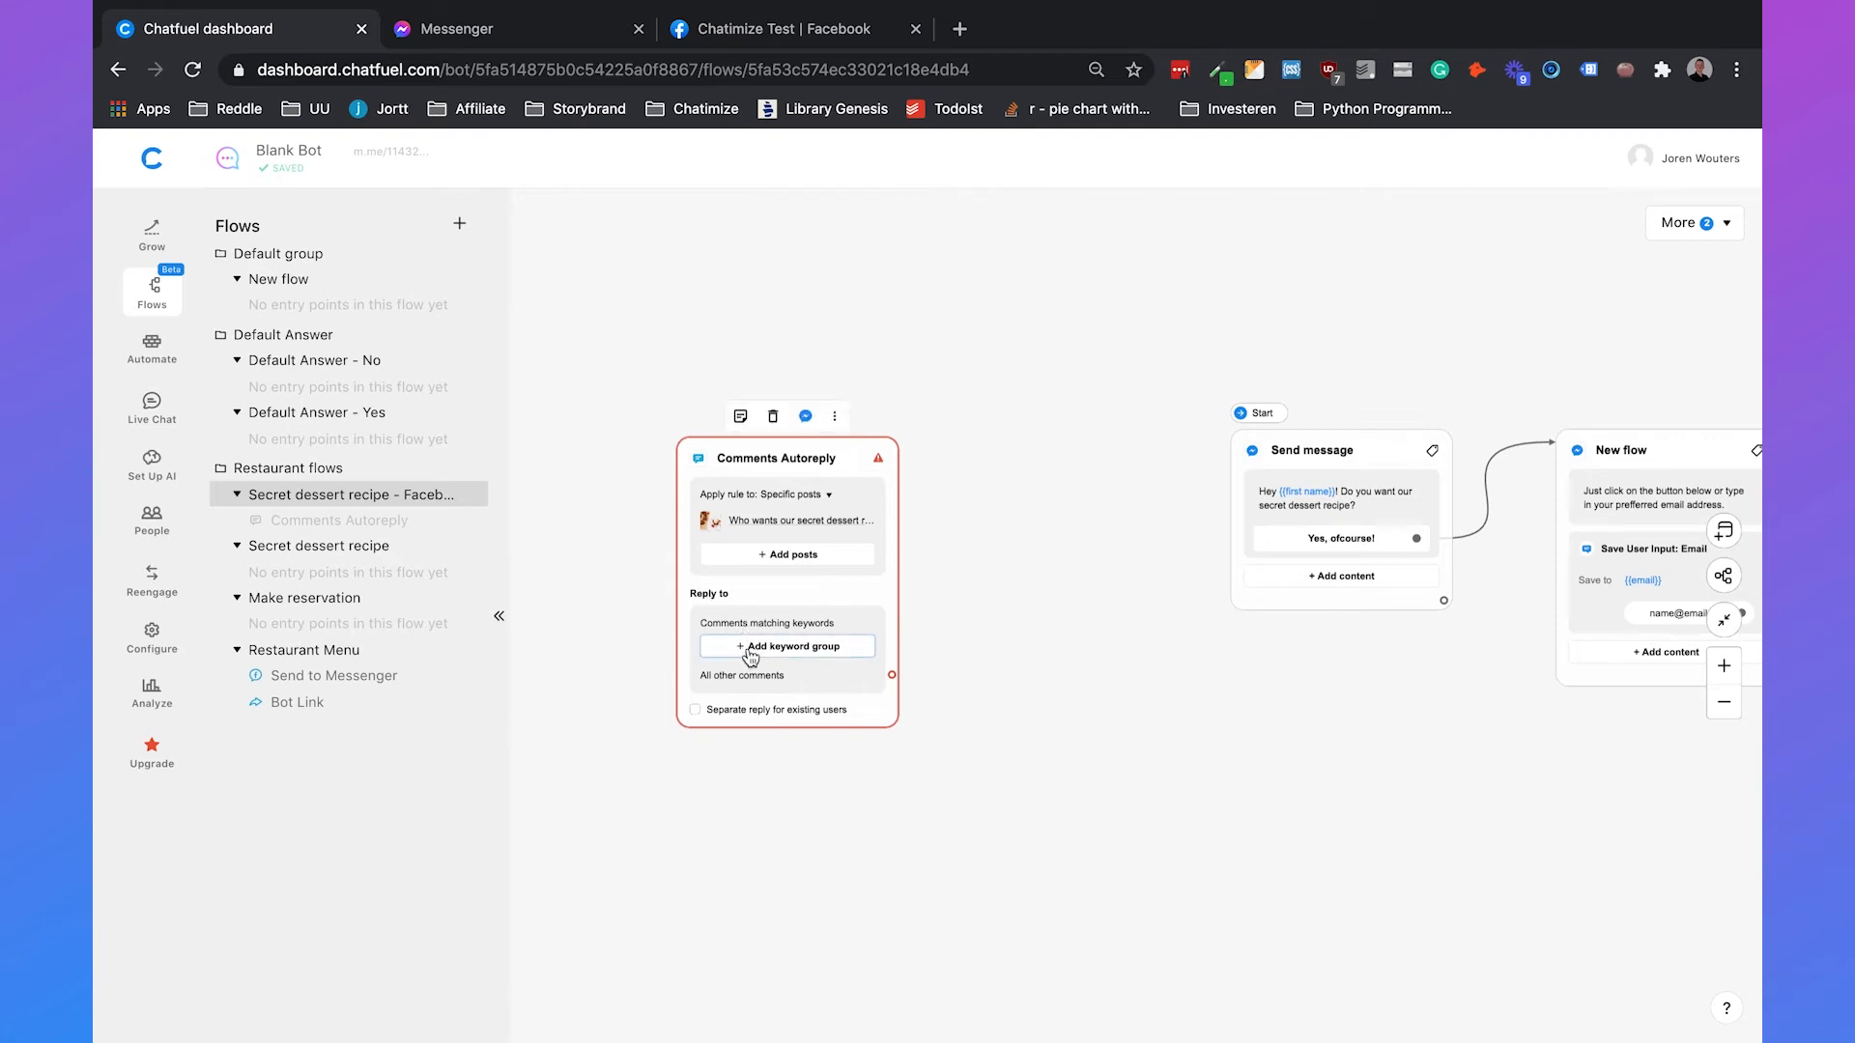
Step: Check the requested reply word in the Facebook page's dessert post, and add the keyword group "Yes" to the Comments Autoreply in Chatfuel
left_click(809, 29)
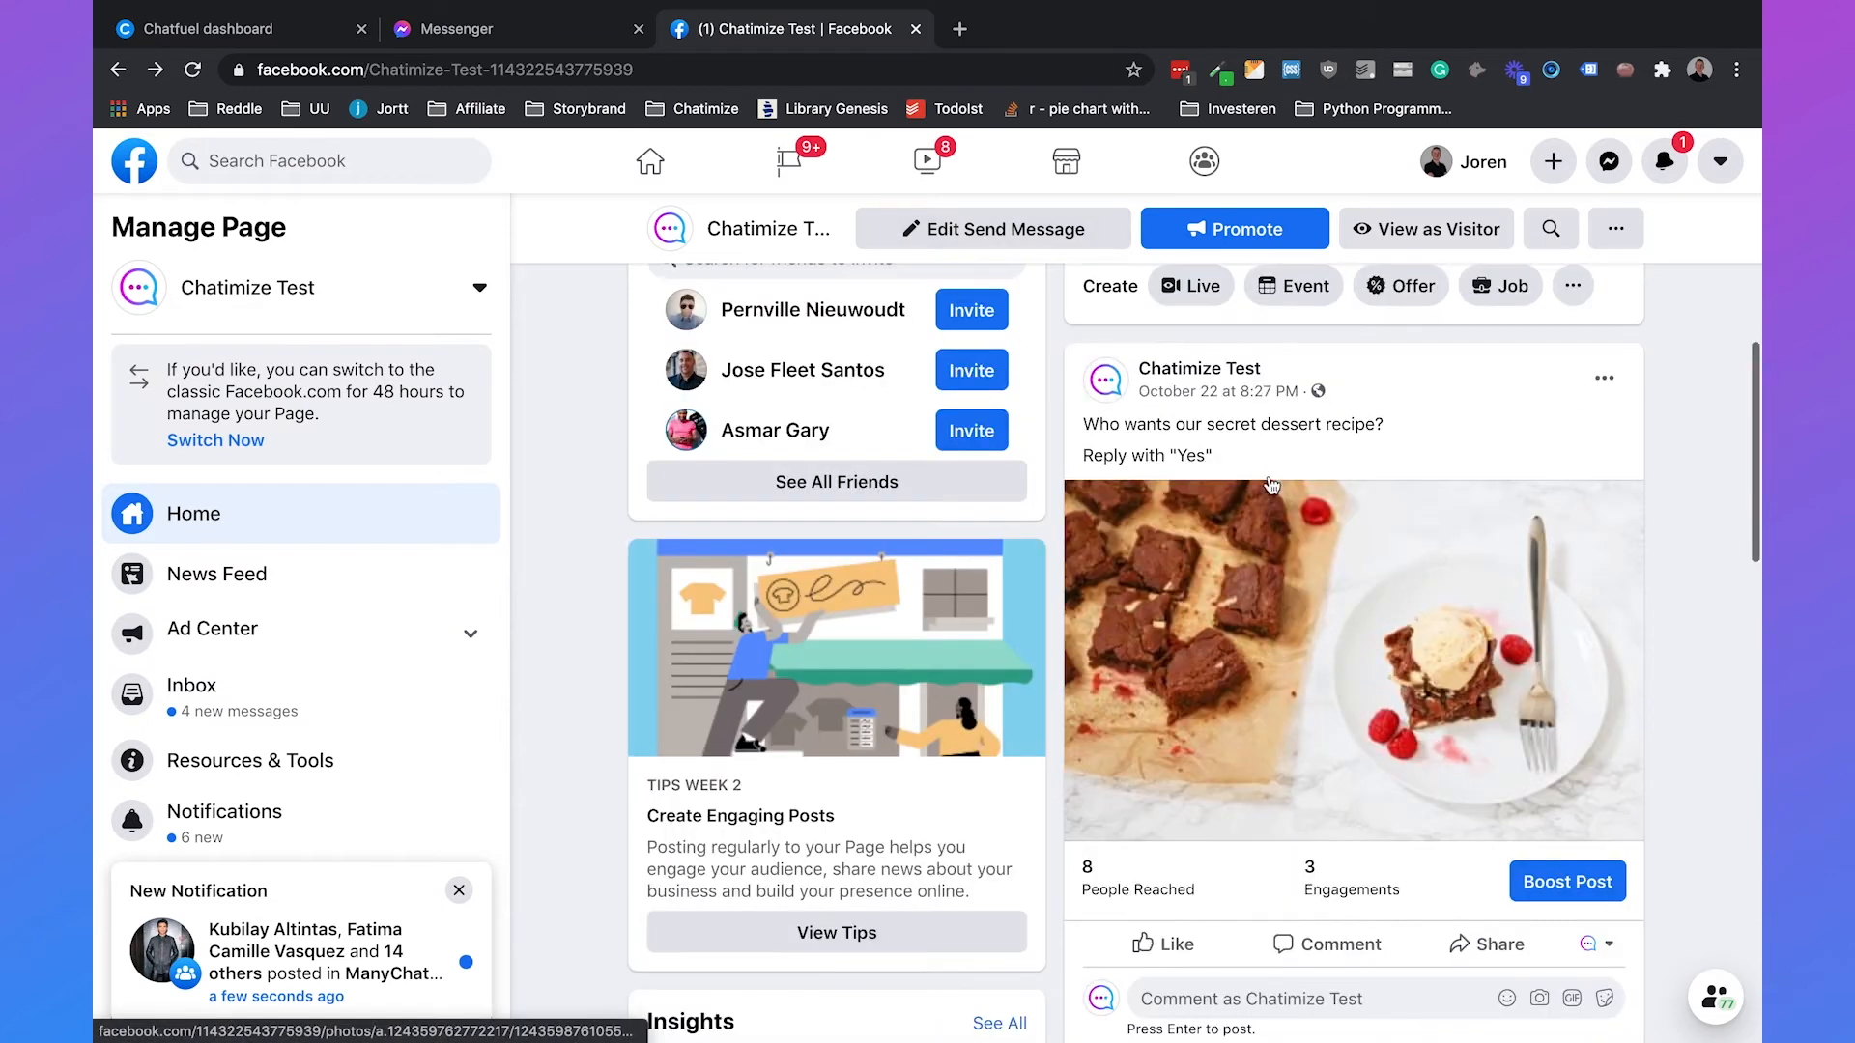
scroll(1136, 609, "up", 1)
mouse_move(1080, 455)
left_mouse_down()
mouse_move(1219, 454)
mouse_move(1072, 454)
left_mouse_up()
left_click(1229, 459)
left_click(1072, 454)
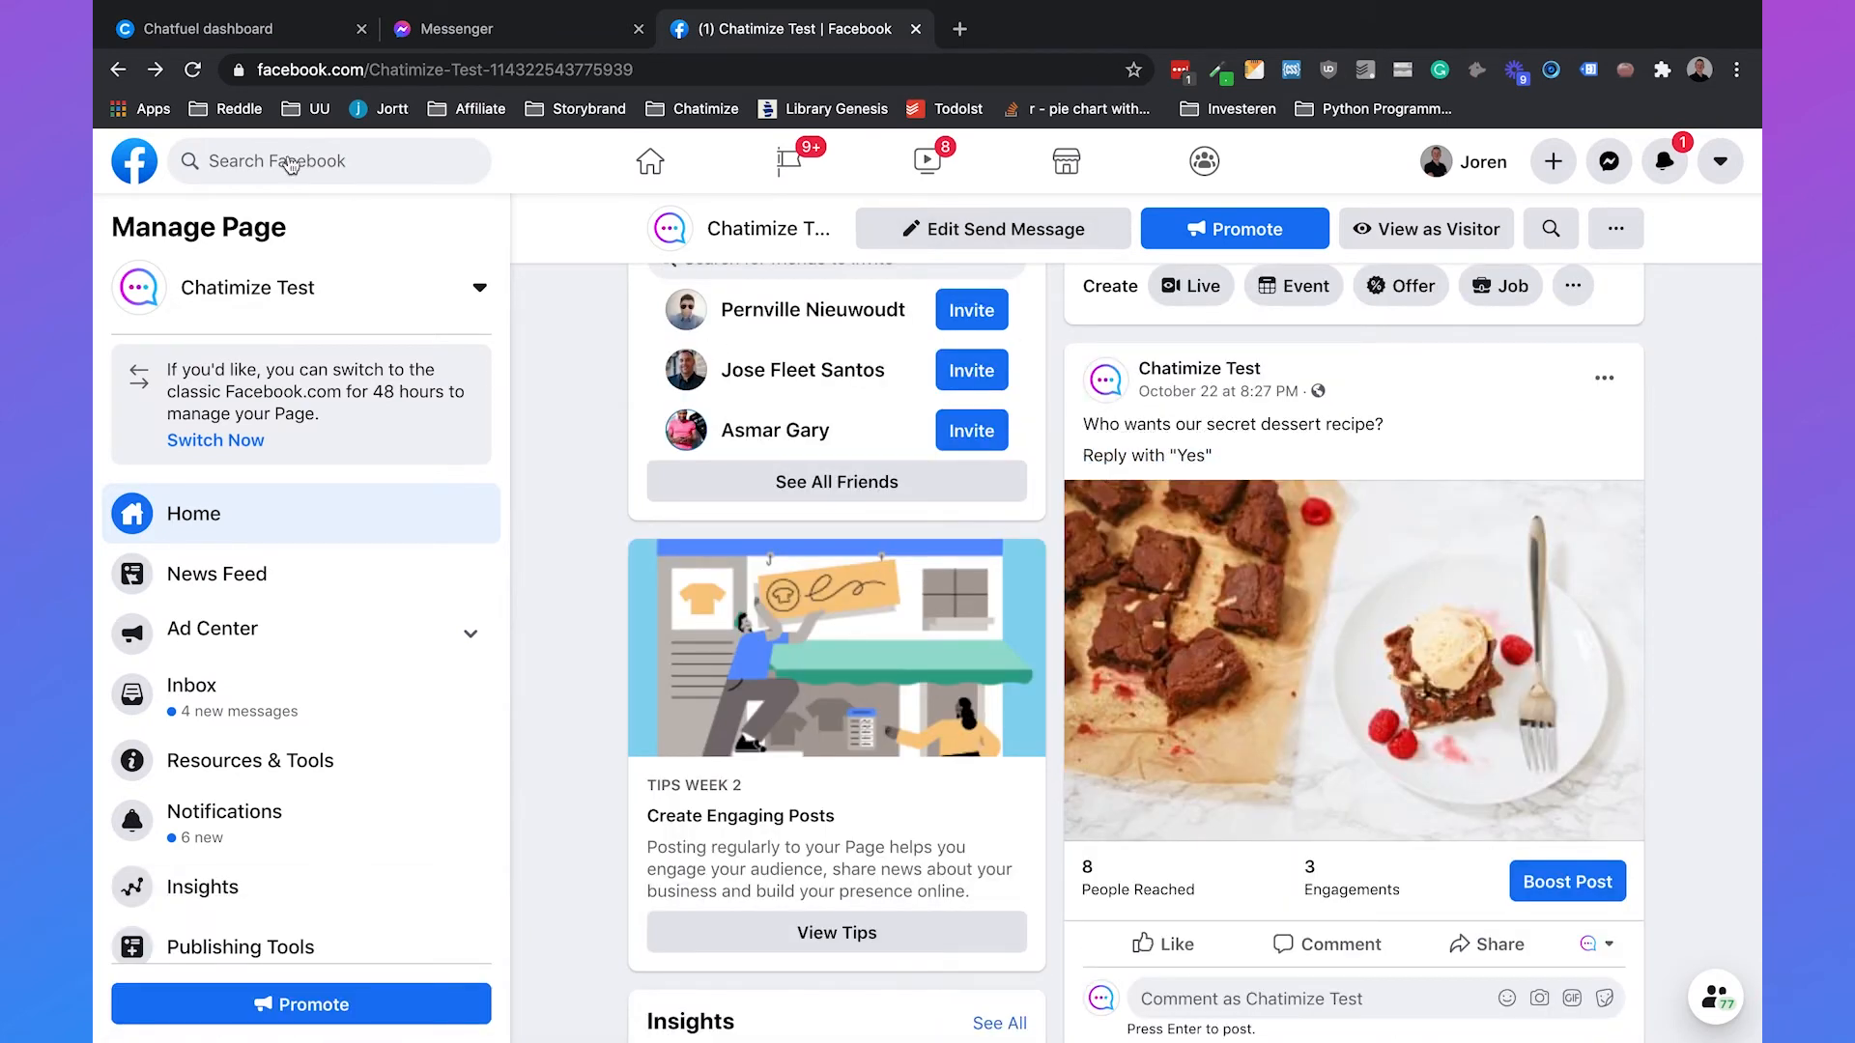
left_click(237, 35)
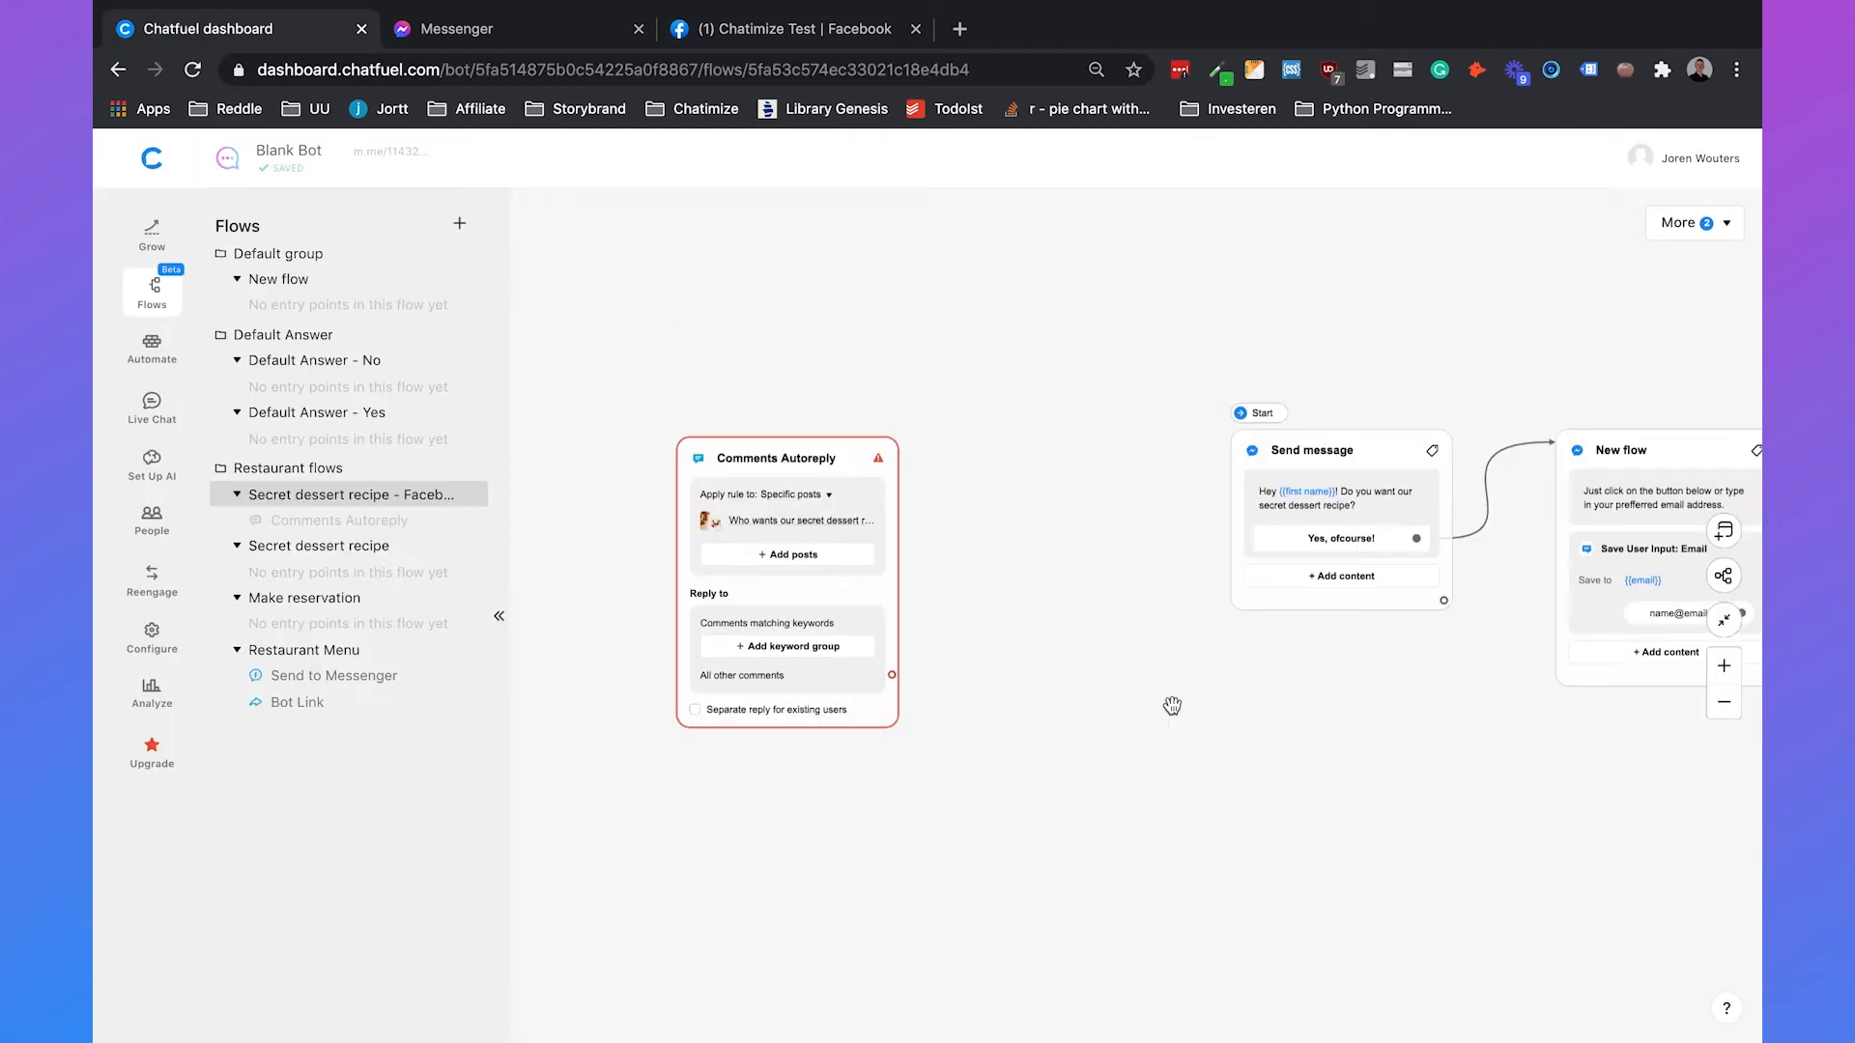
left_click(776, 645)
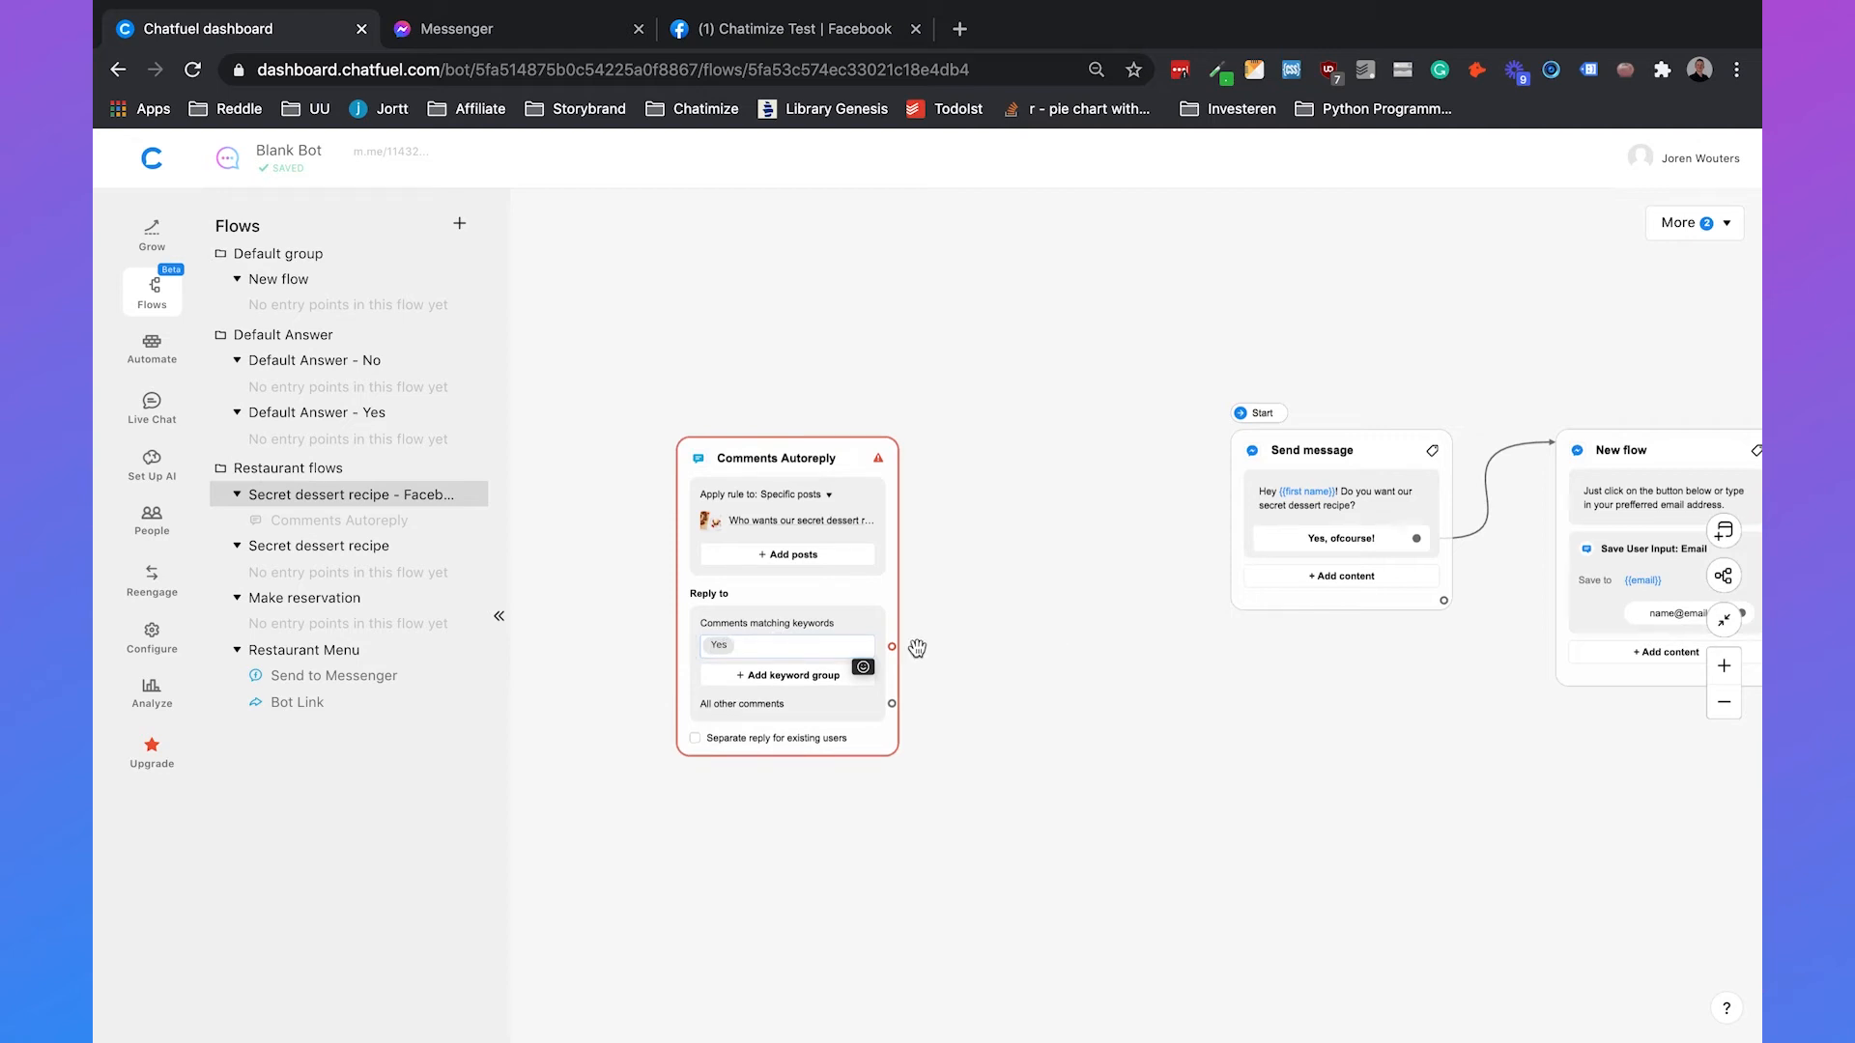
Step: Connect the "Yes" keyword group to a new Comments with keywords block and arrange it between the Comments Autoreply and Send message blocks
left_click_drag(892, 647, 1067, 676)
left_click_drag(758, 457, 683, 416)
left_click_drag(1211, 659, 1086, 400)
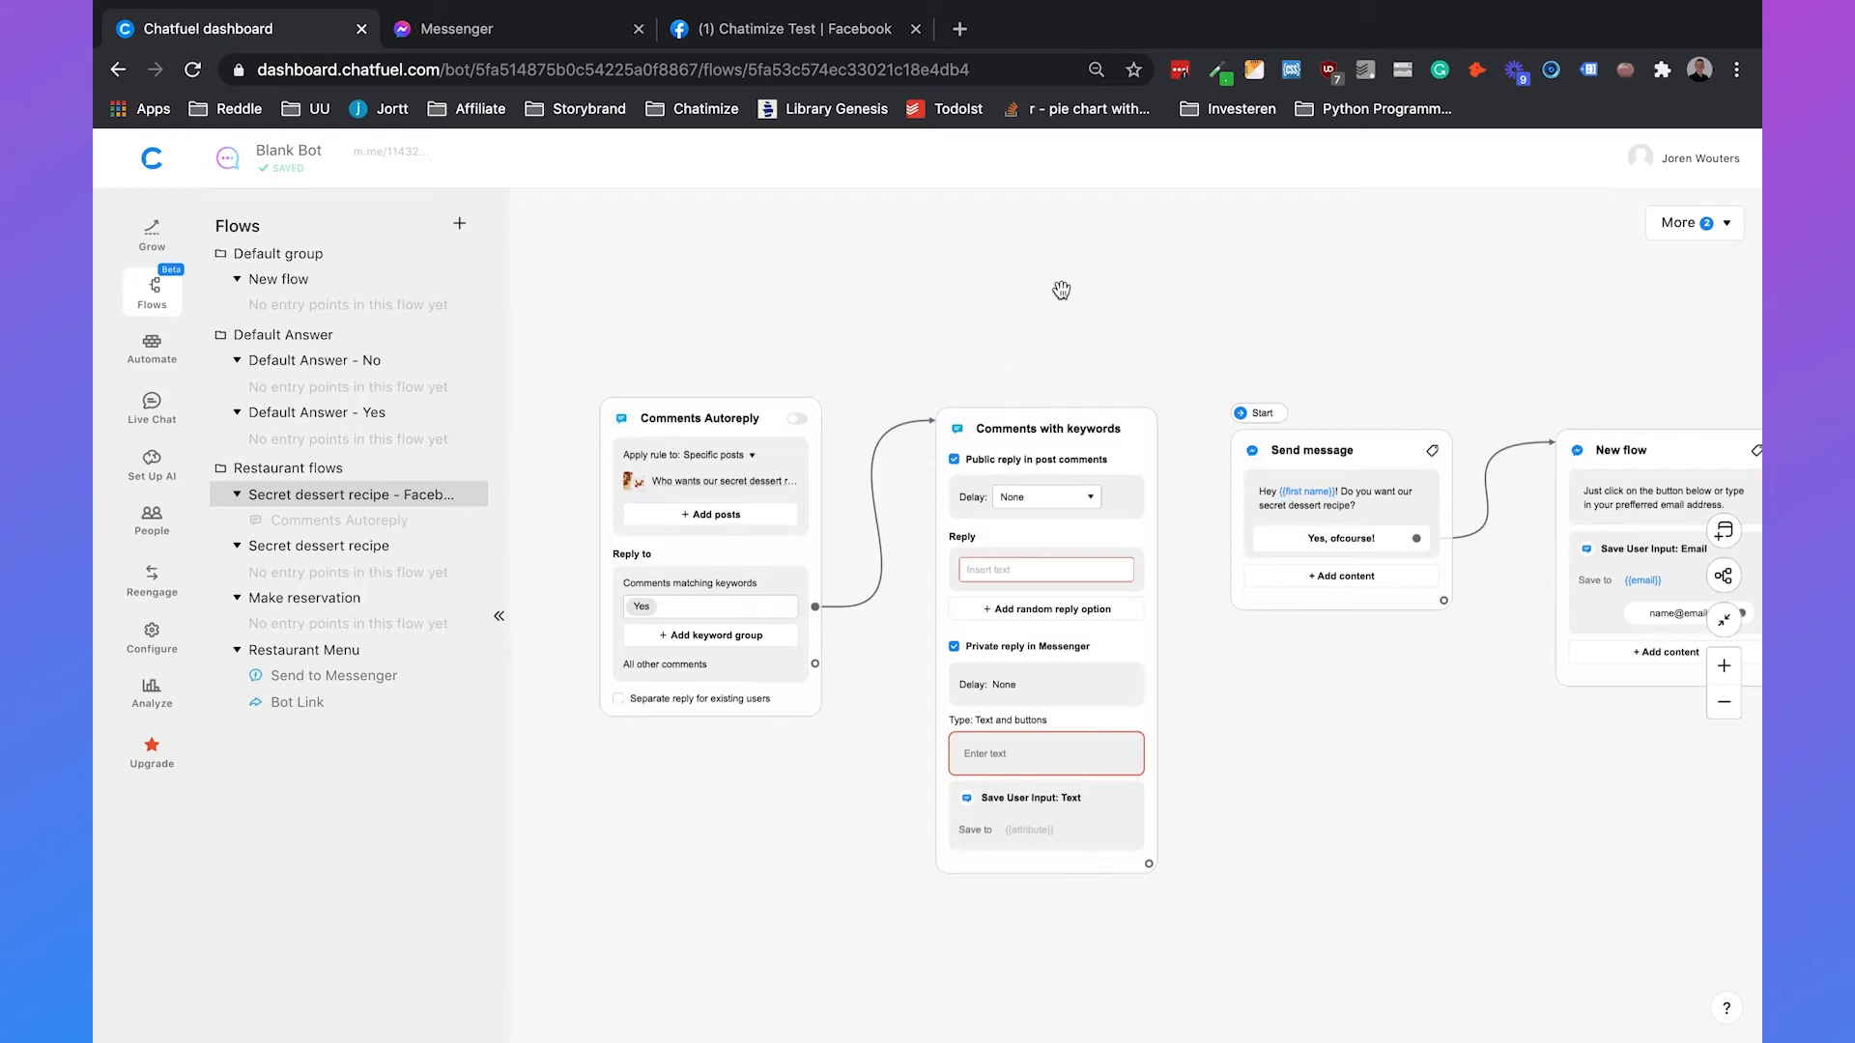
Step: Check the dessert post's comment area on Facebook, and set the public reply in Chatfuel to "Check your inbox" with a smiley emoji
left_click(808, 35)
scroll(1332, 699, "down", 3)
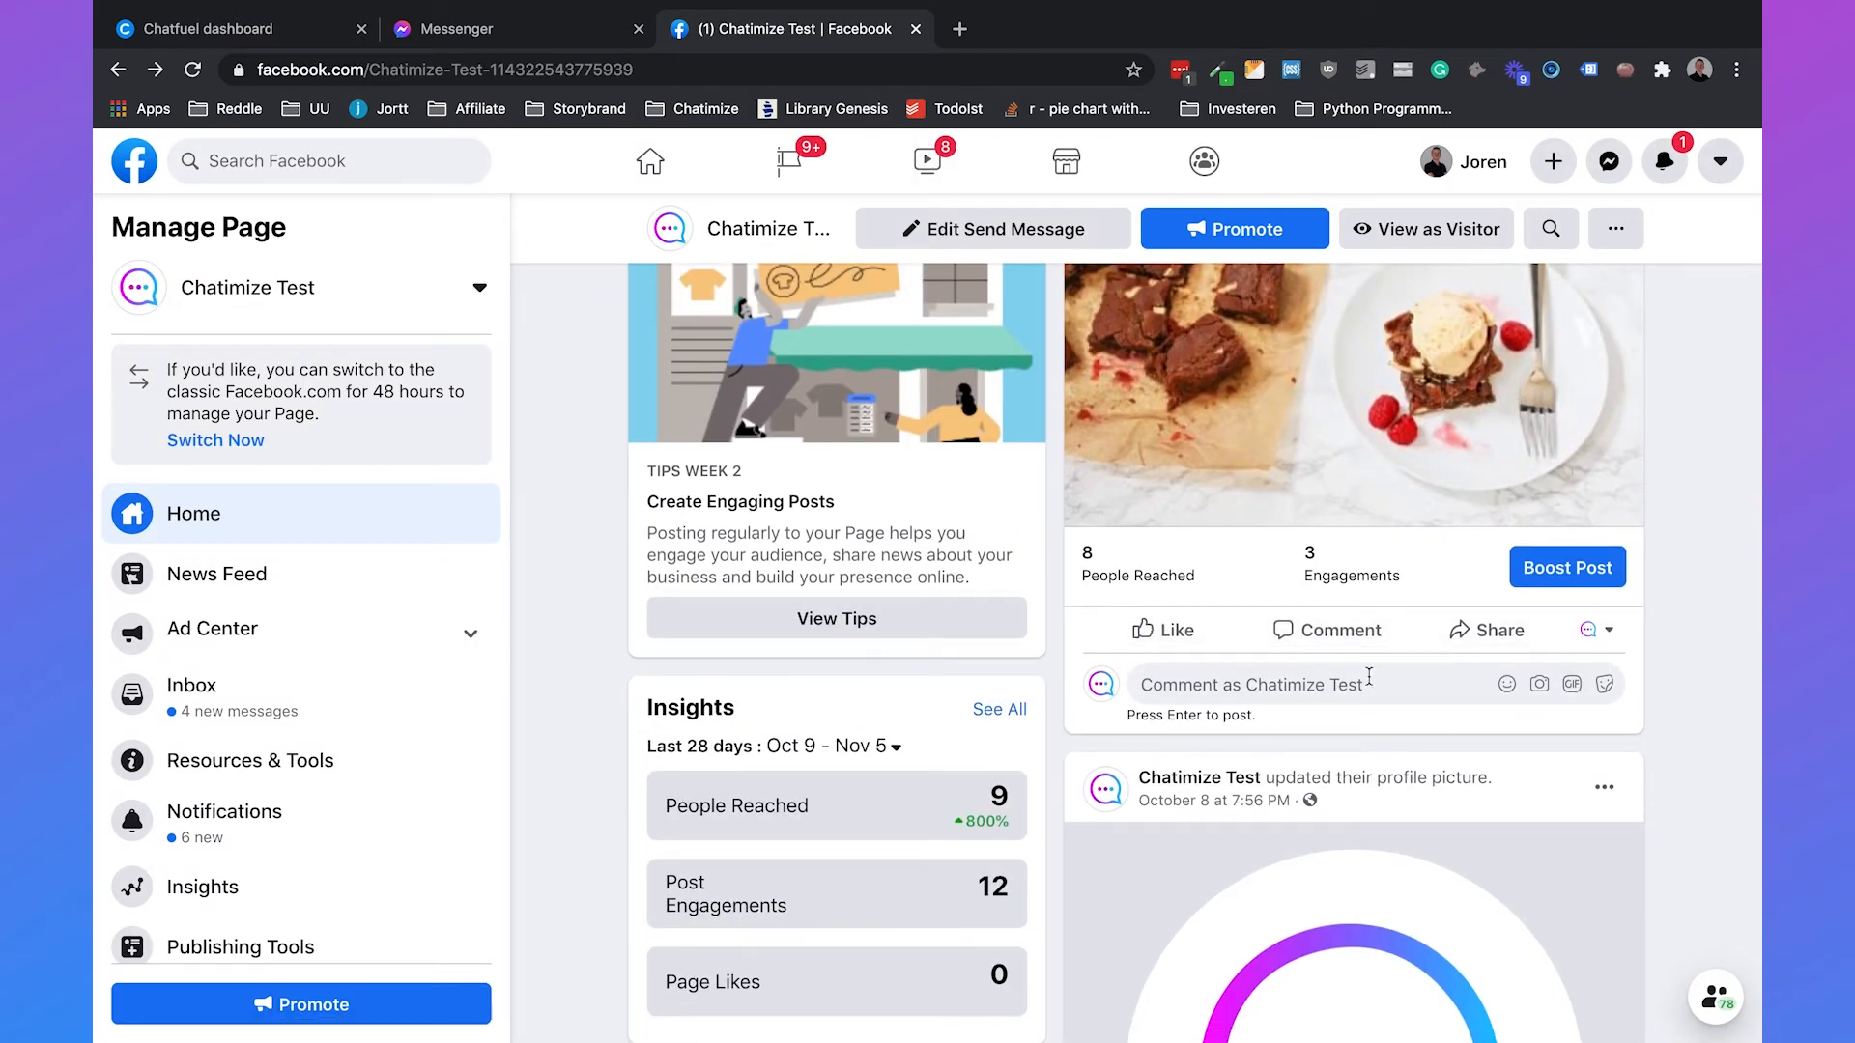
left_click(239, 25)
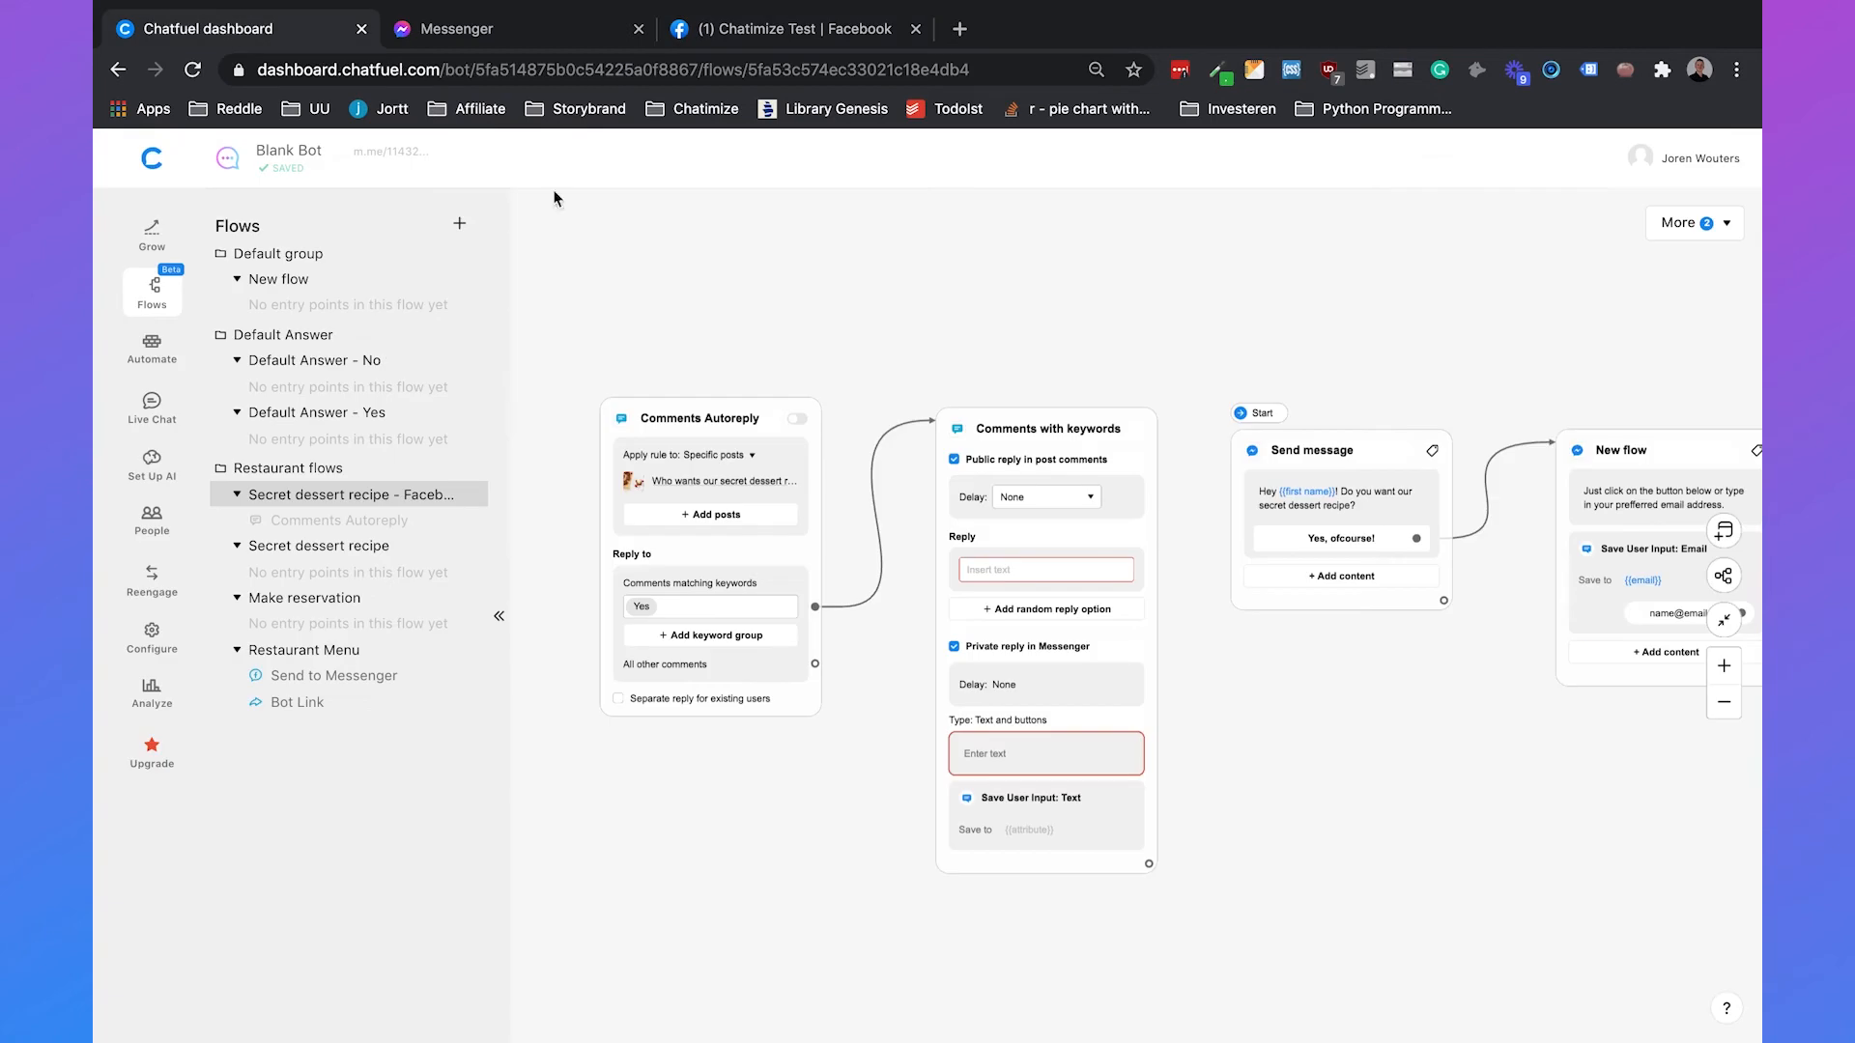
left_click(1046, 499)
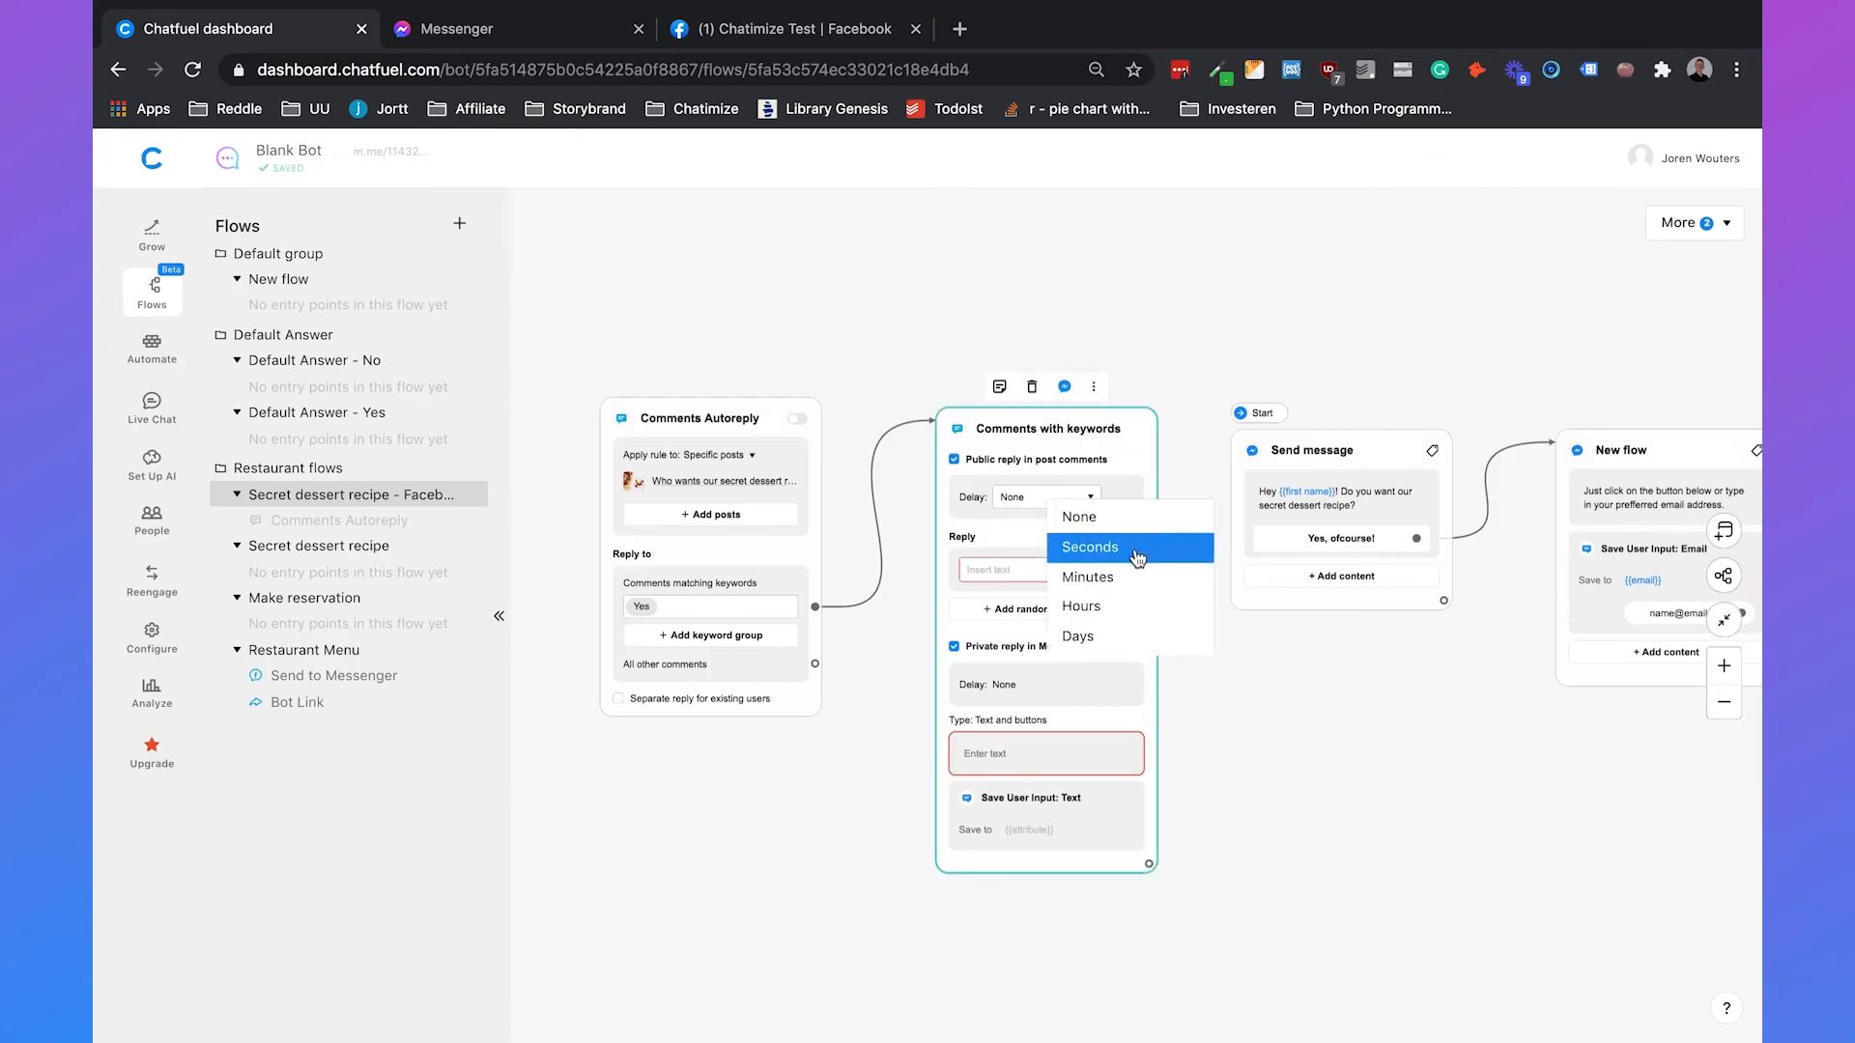
left_click(1015, 569)
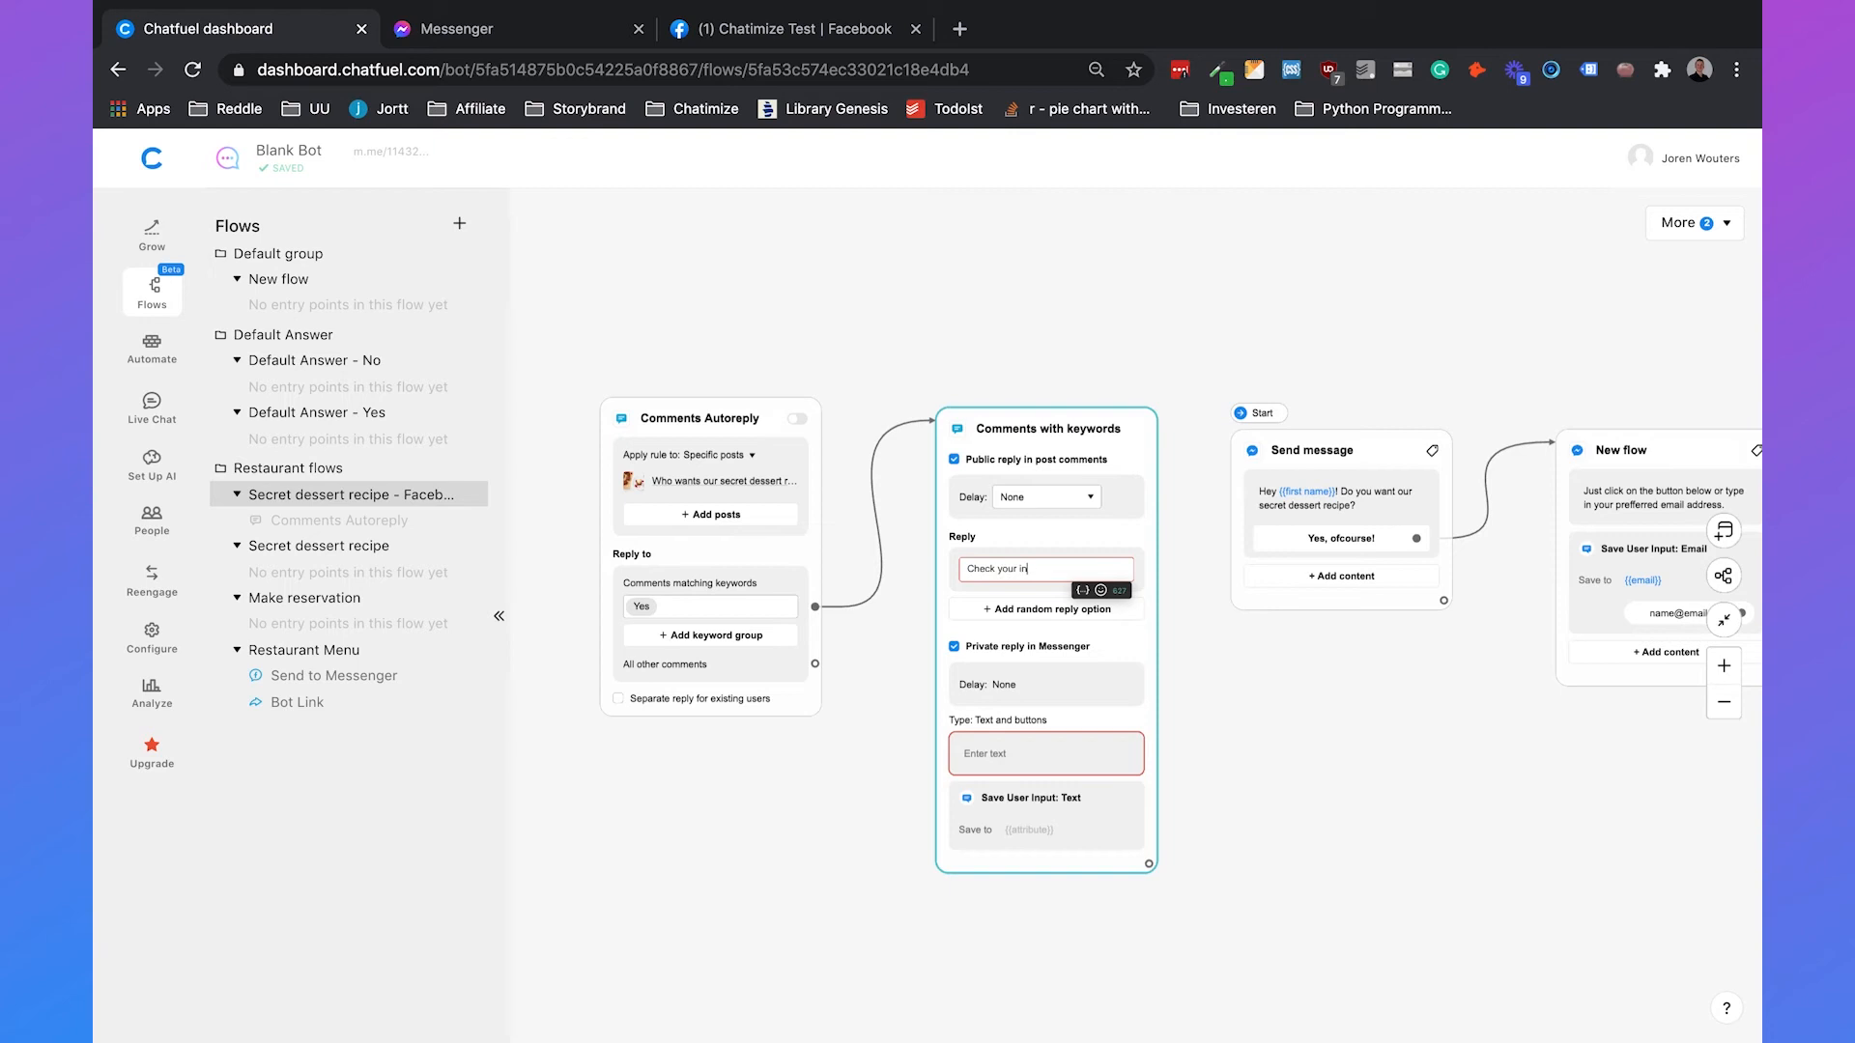
left_click(1101, 591)
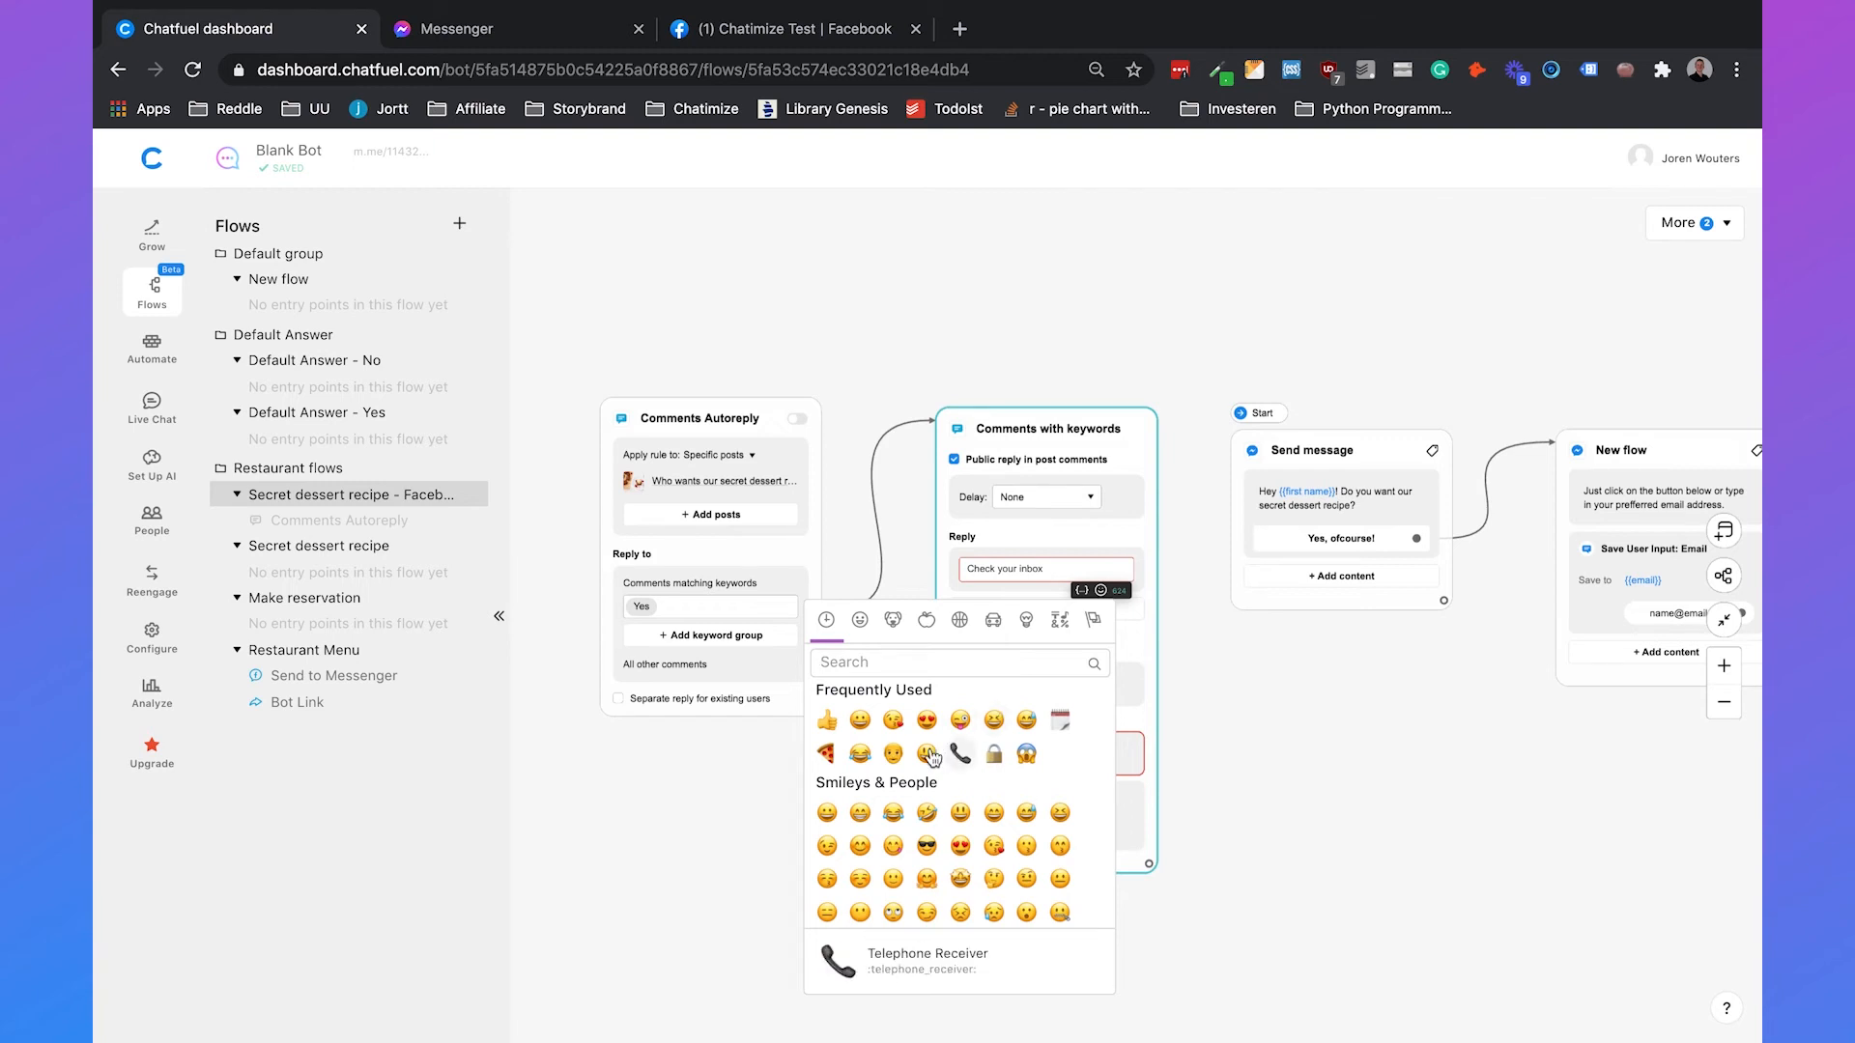
left_click(893, 753)
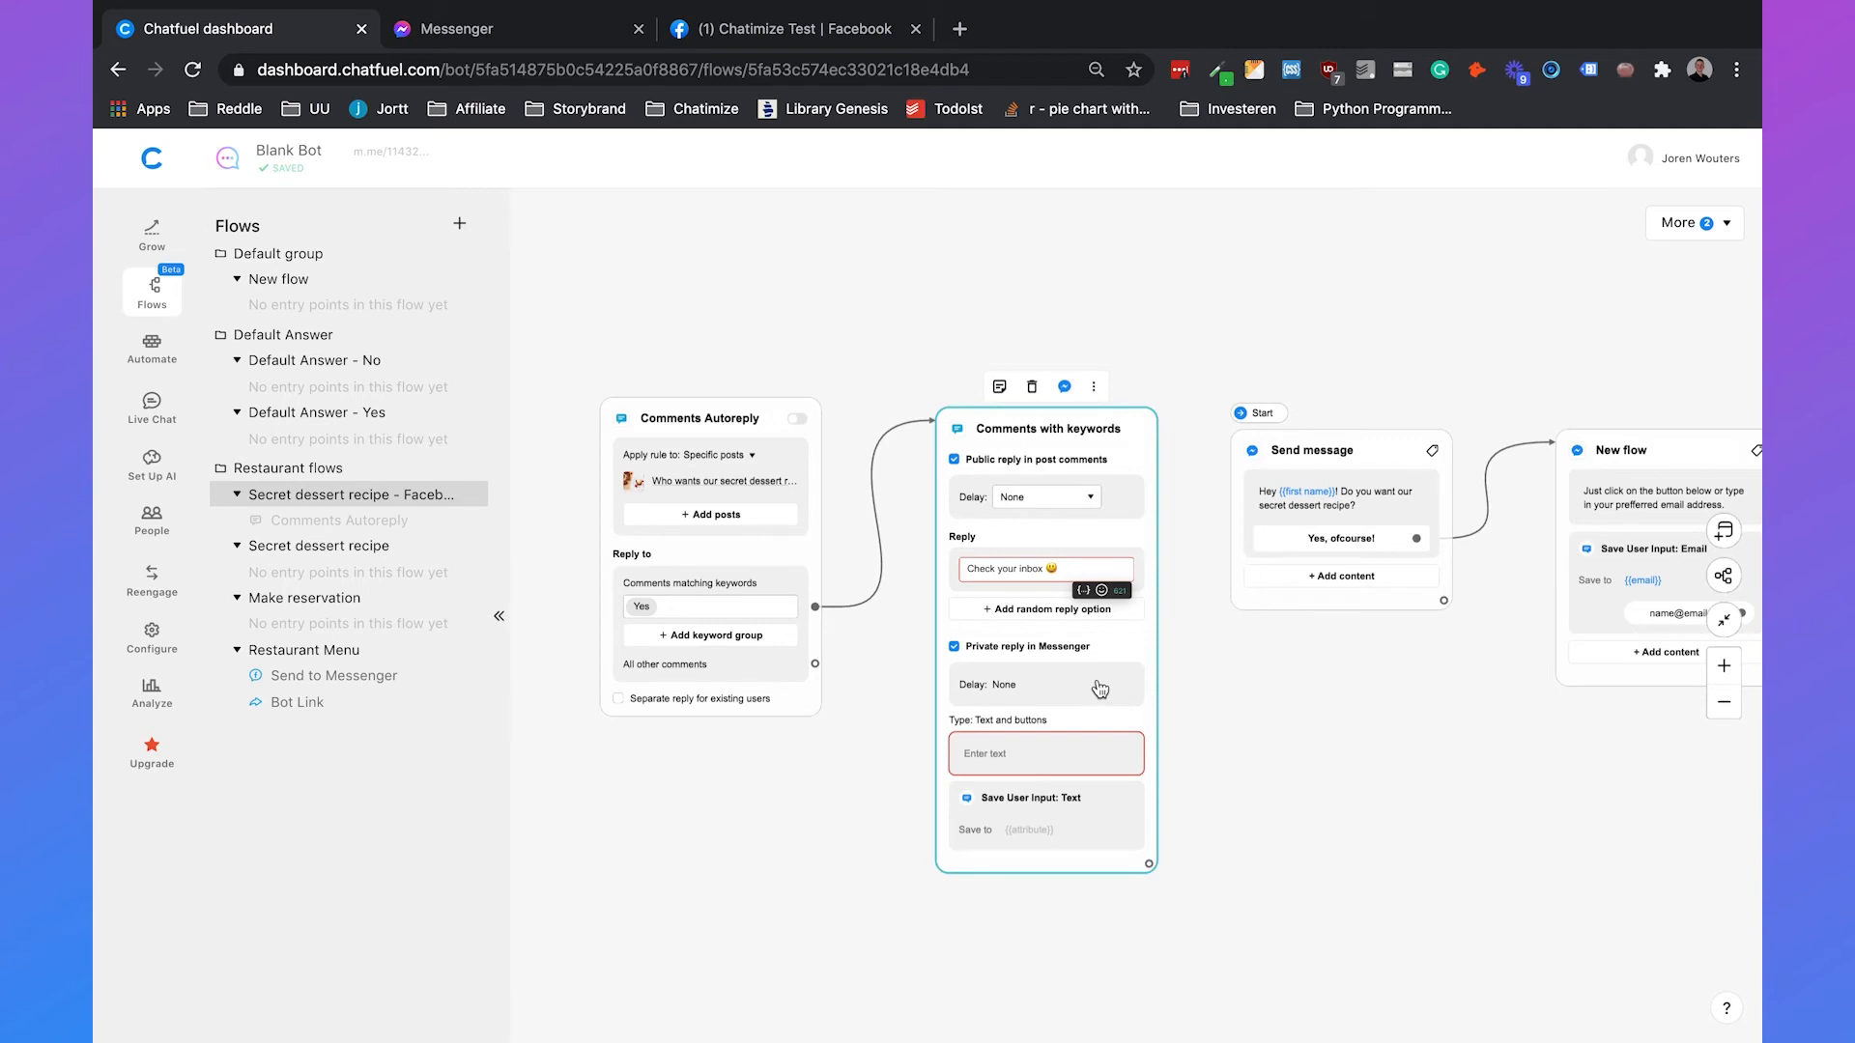
Step: Set the private Messenger reply to "Hey {{first name}}! Do you want our secret dessert recipe?"
left_click(1004, 753)
left_click(1003, 753)
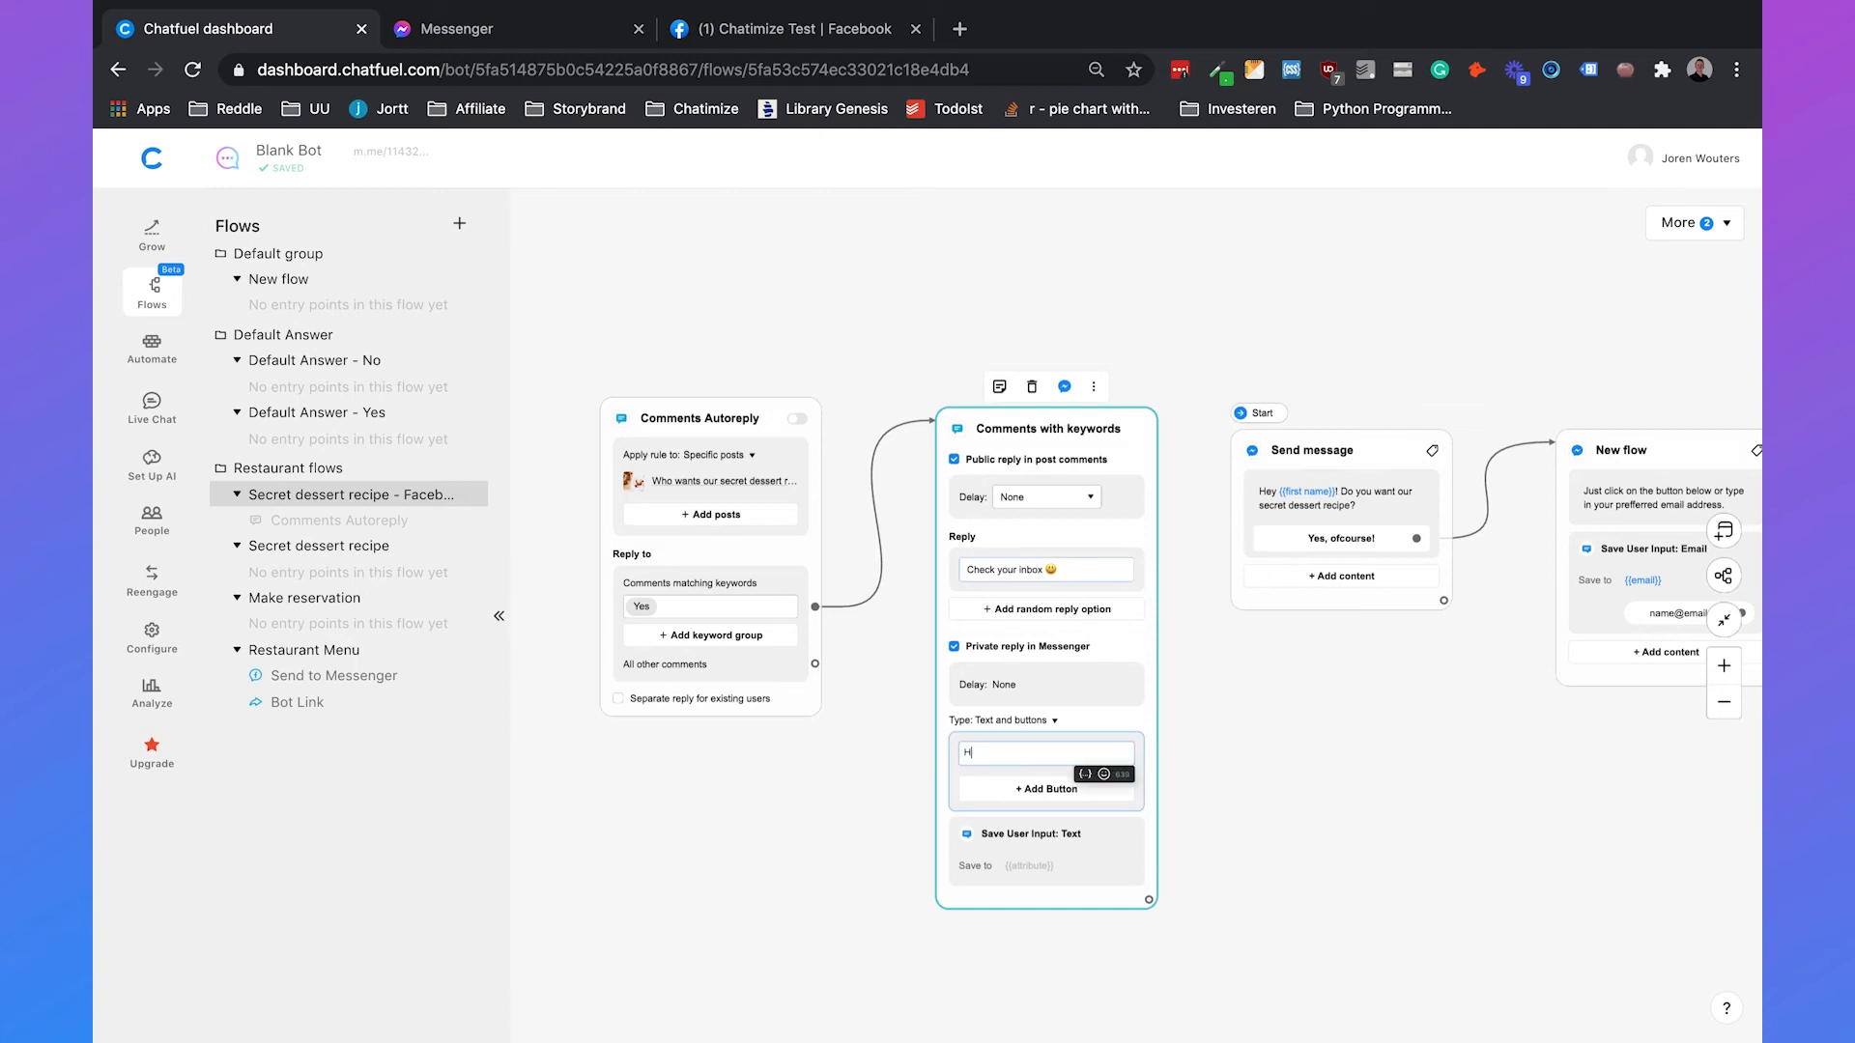
left_click(1086, 776)
left_click(1082, 780)
type("! Do you want our secret dessert recipe?")
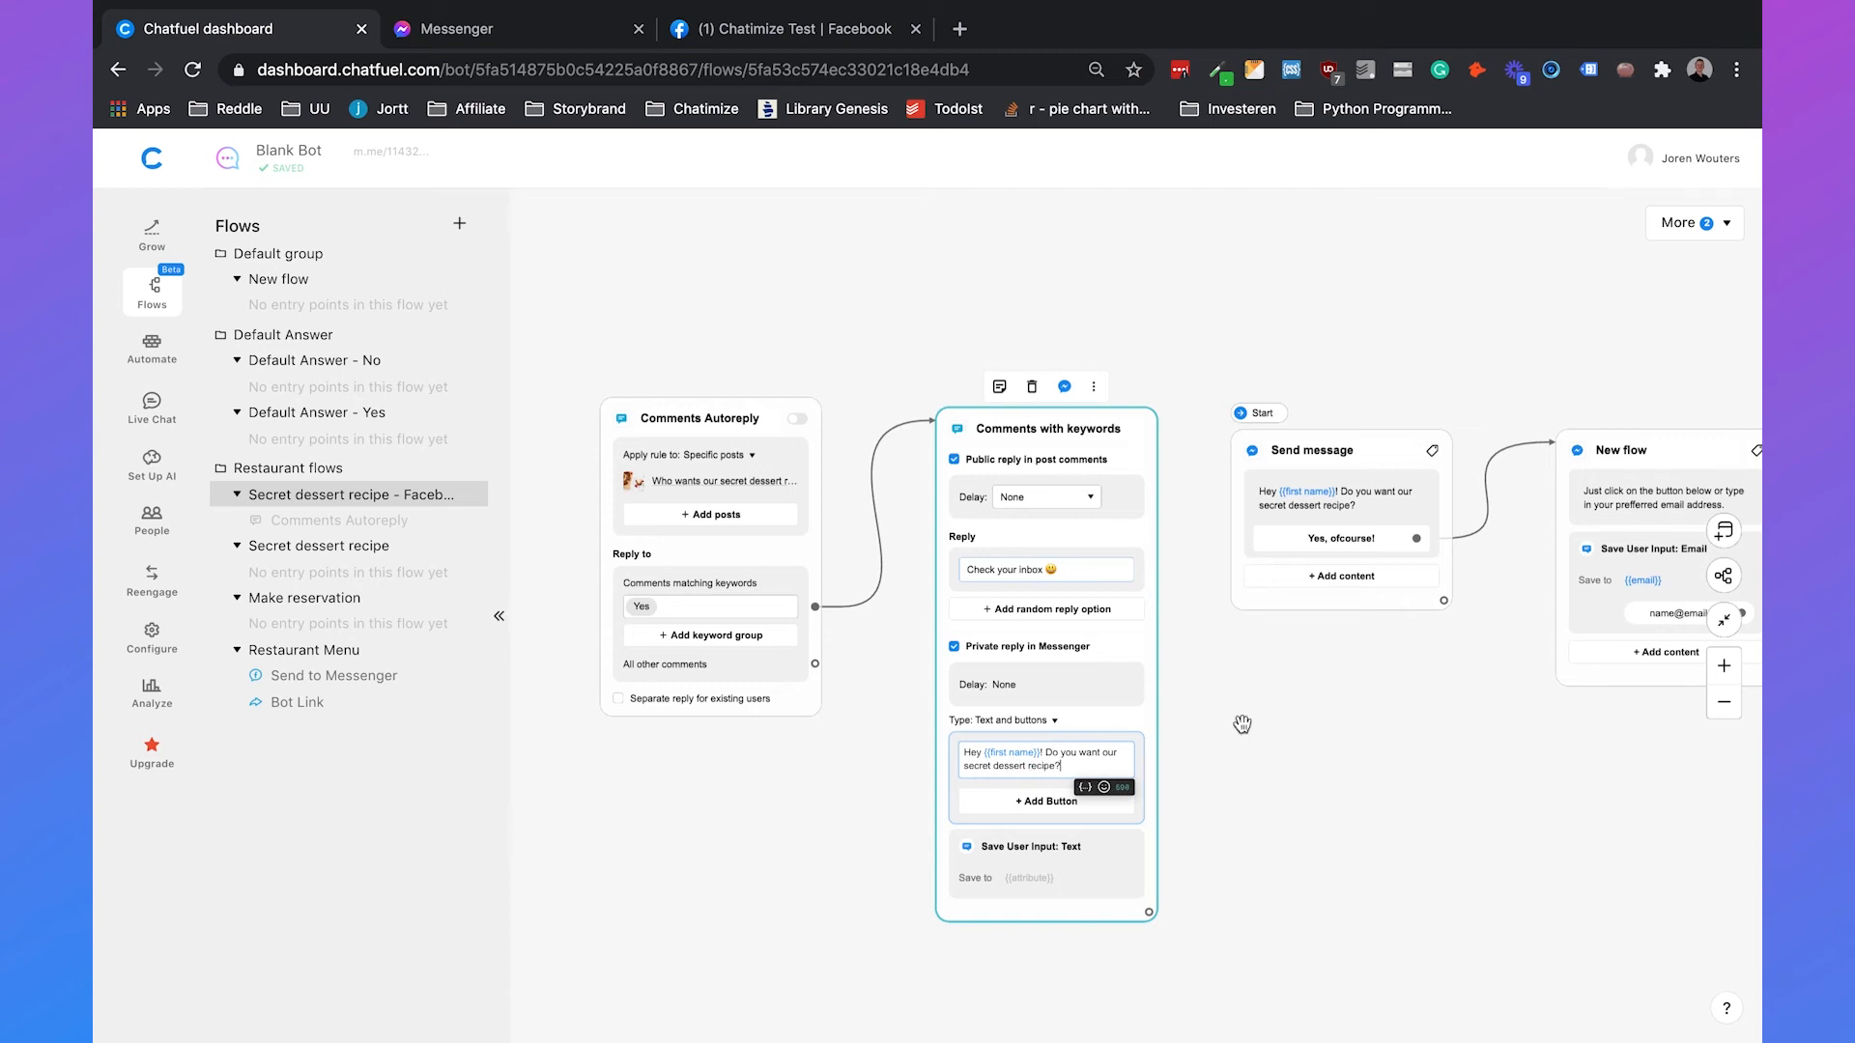
Step: Add a "Yes, ofcourse!" button to the private reply and connect it to the New flow block
left_click(1034, 801)
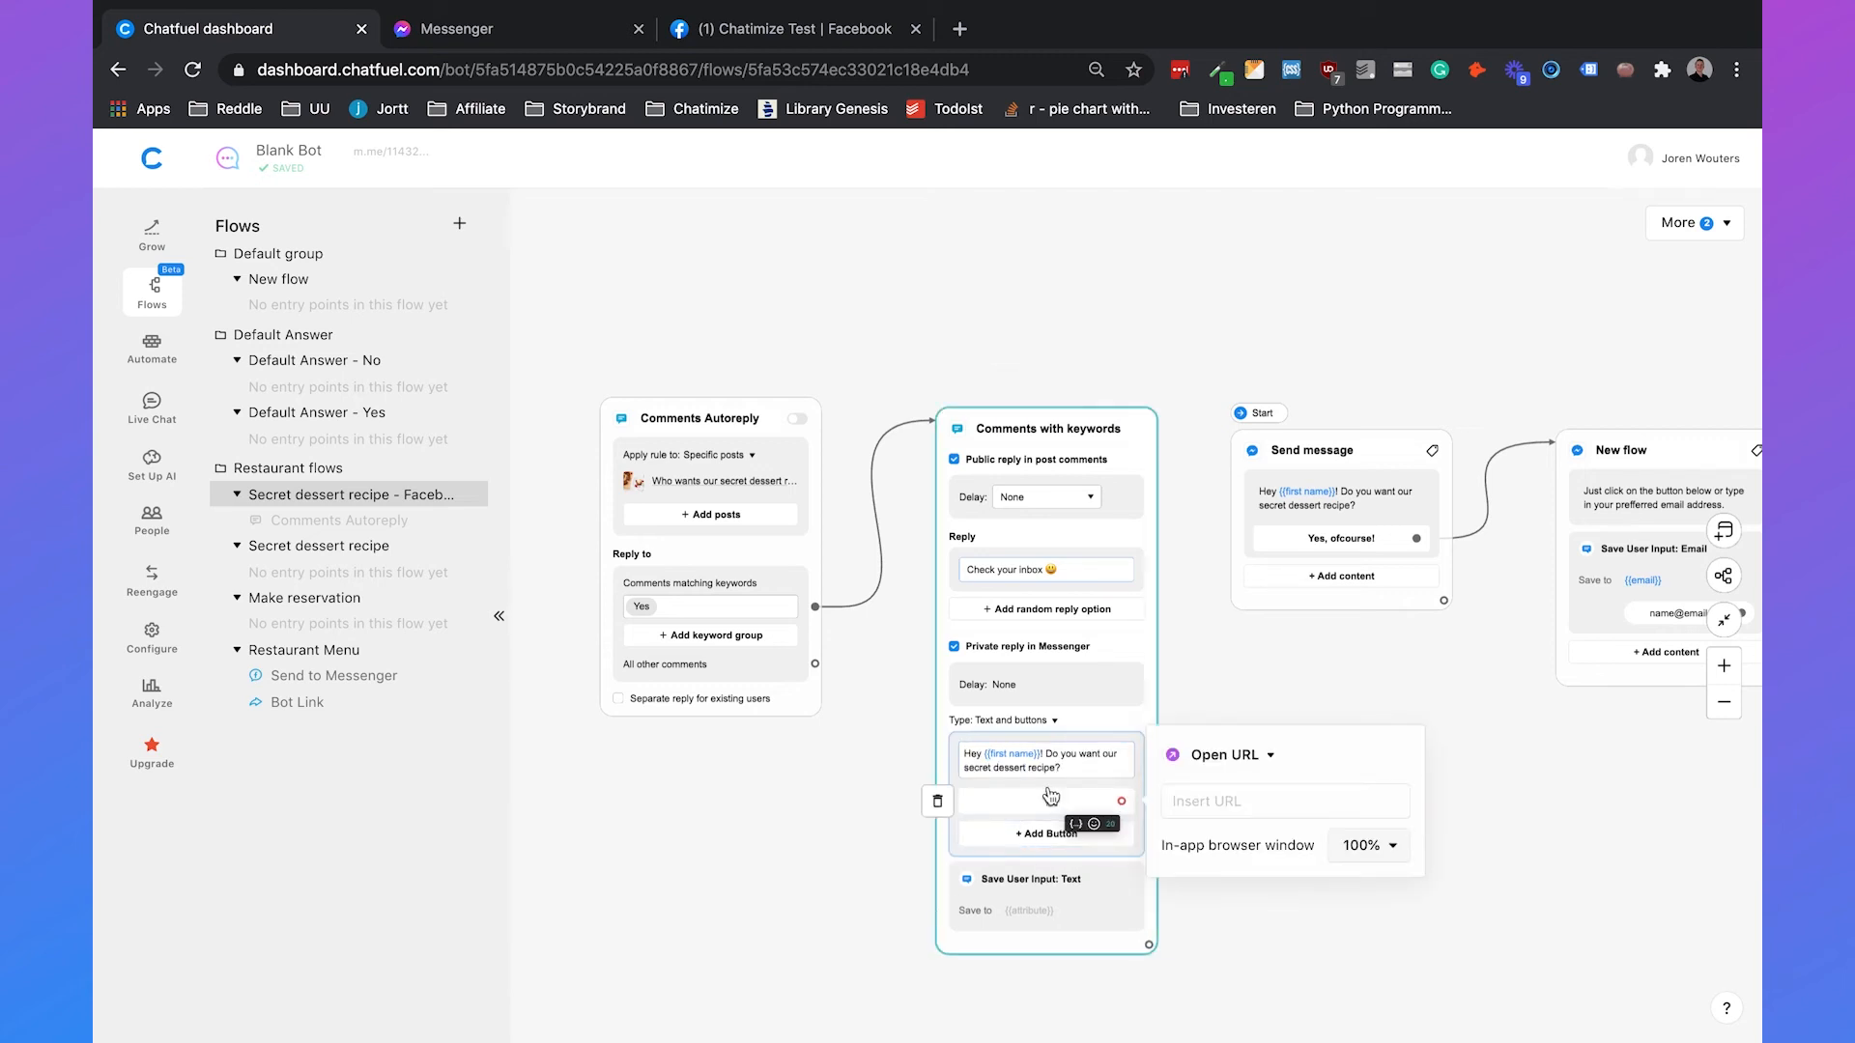
type("Yes, ofcourse!")
left_click(1138, 797)
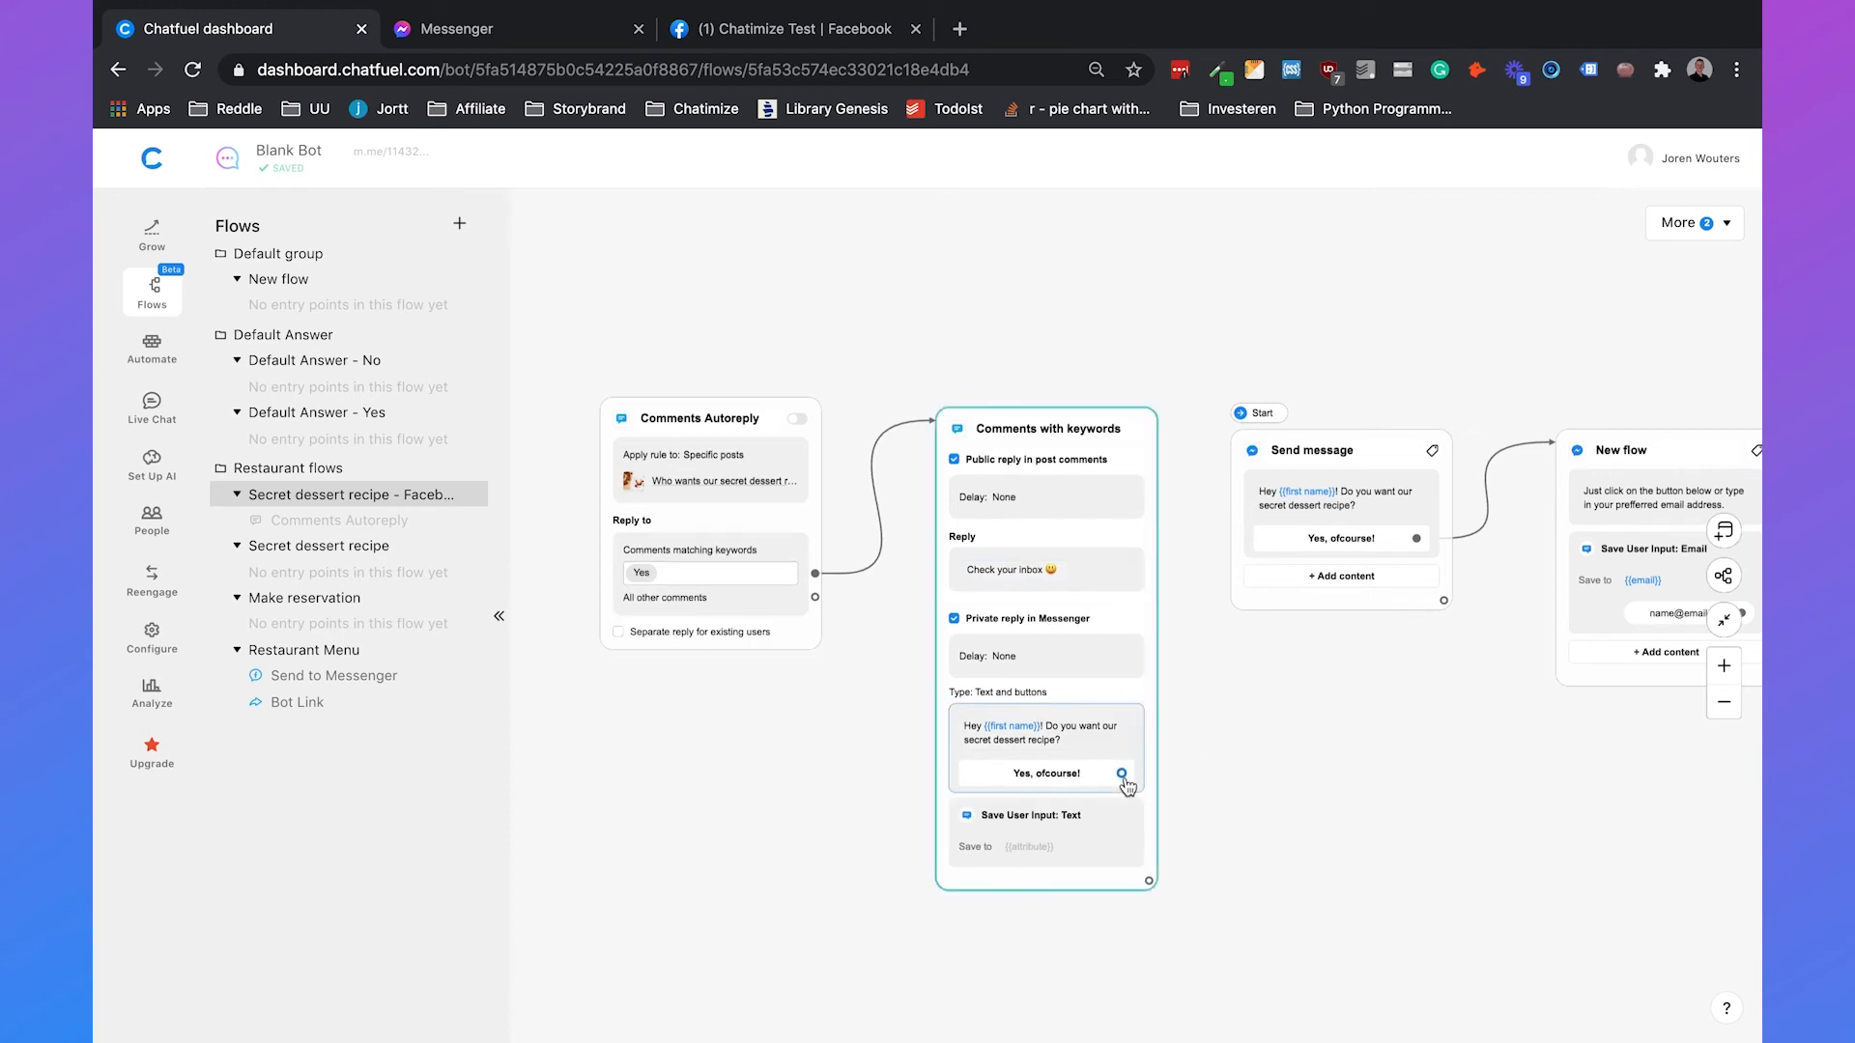
left_click_drag(1121, 773, 1584, 531)
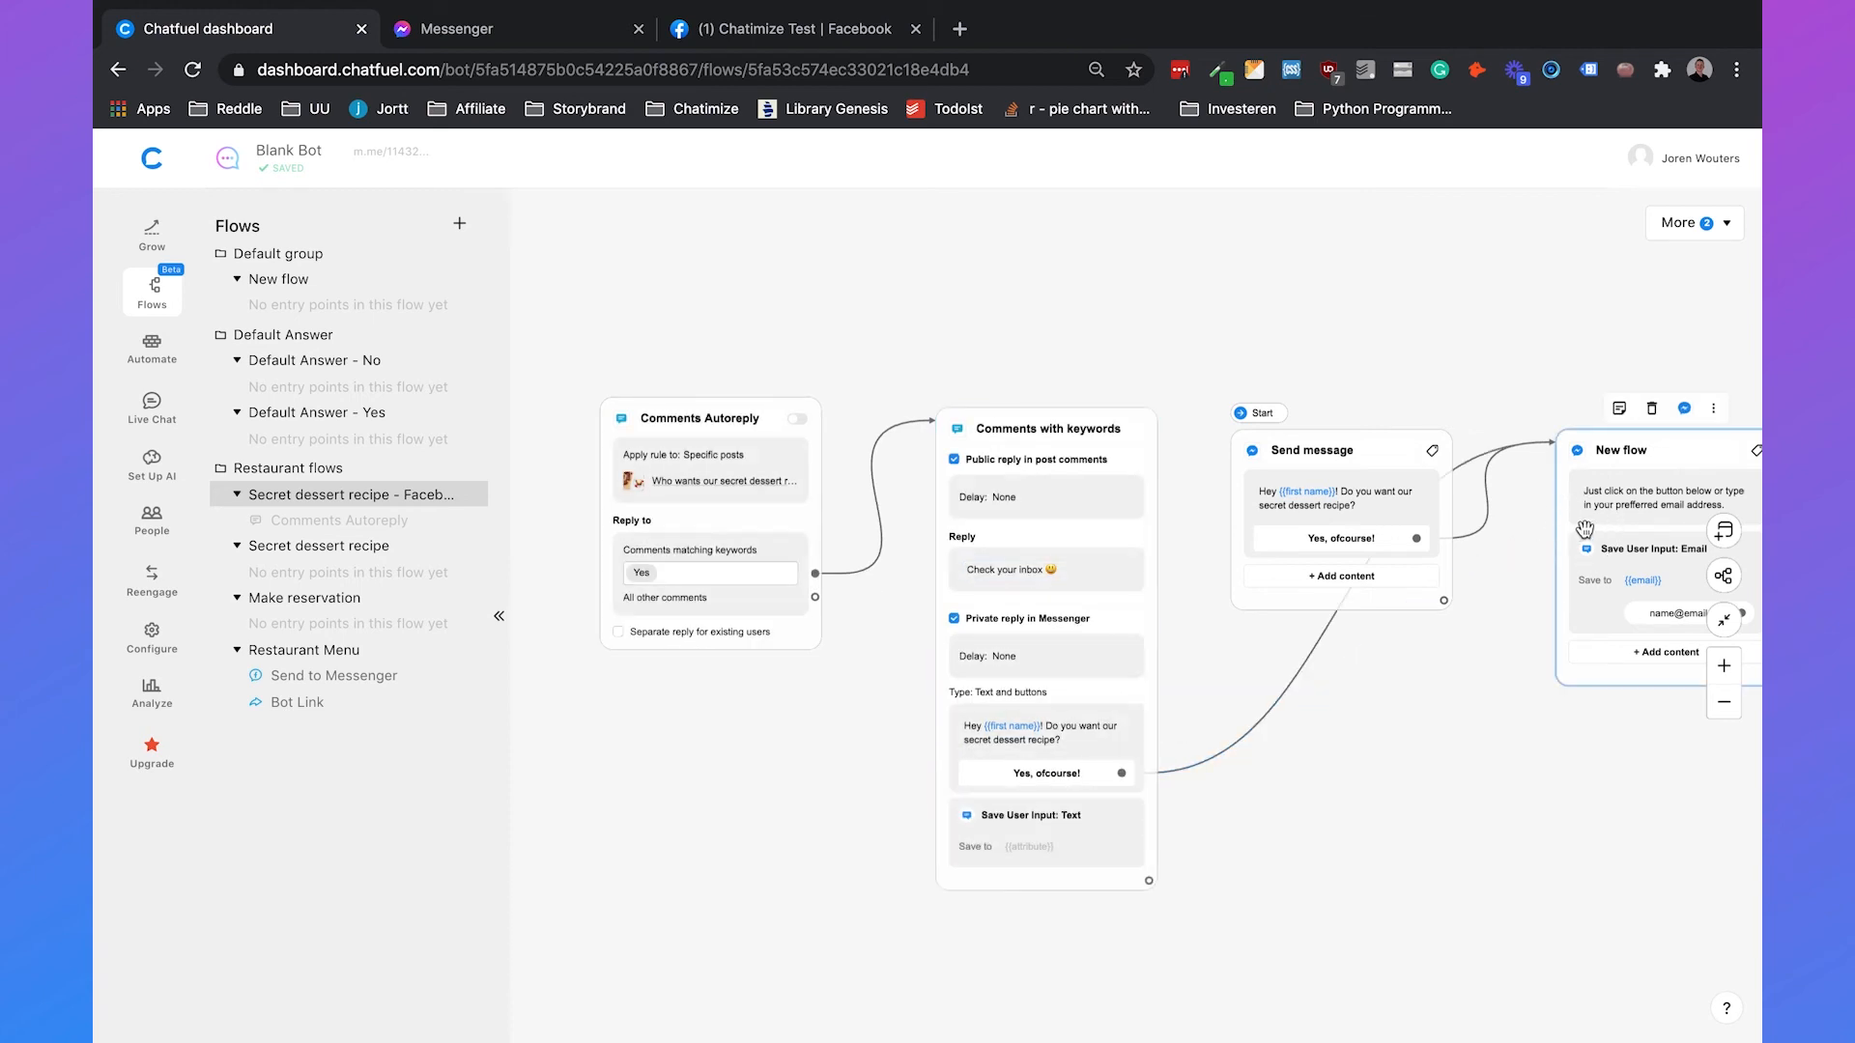
Step: Enable the Comments Autoreply entry point and move its block farther away from the Comments with keywords block
left_click_drag(1372, 710, 1271, 715)
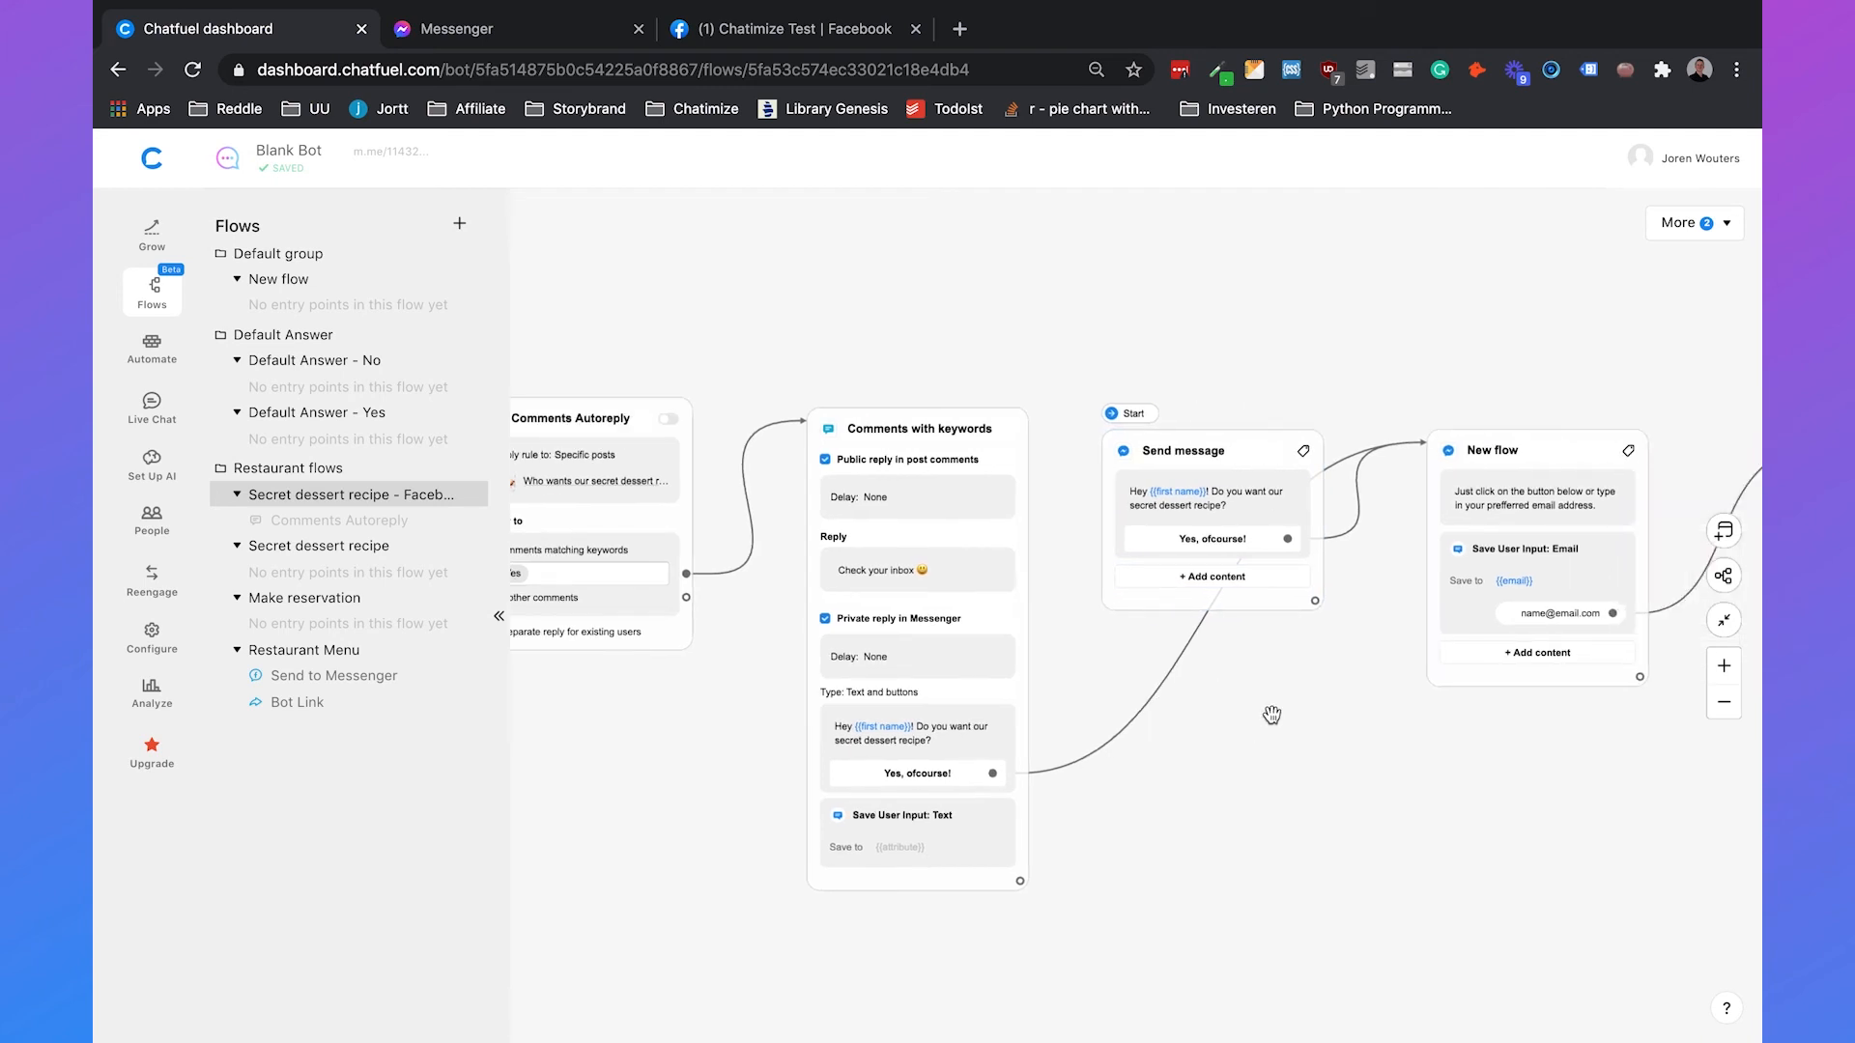
mouse_move(1208, 486)
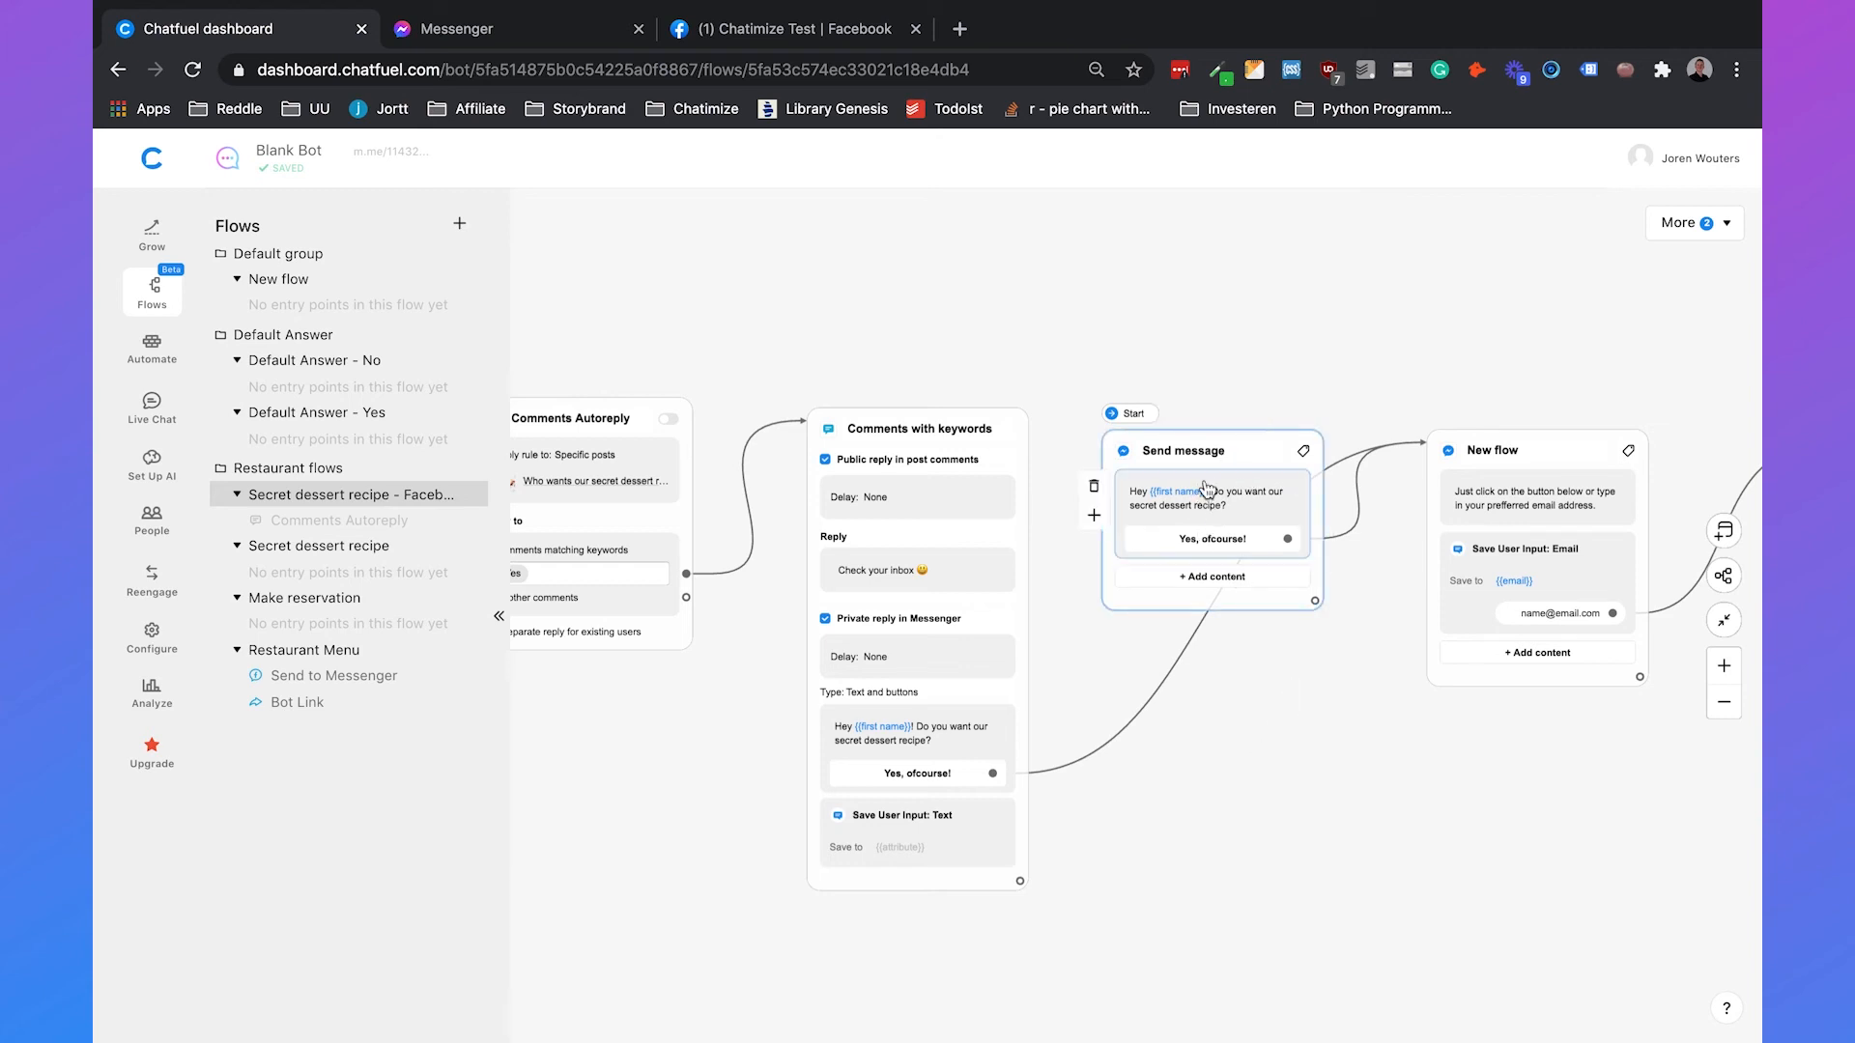
mouse_move(905, 488)
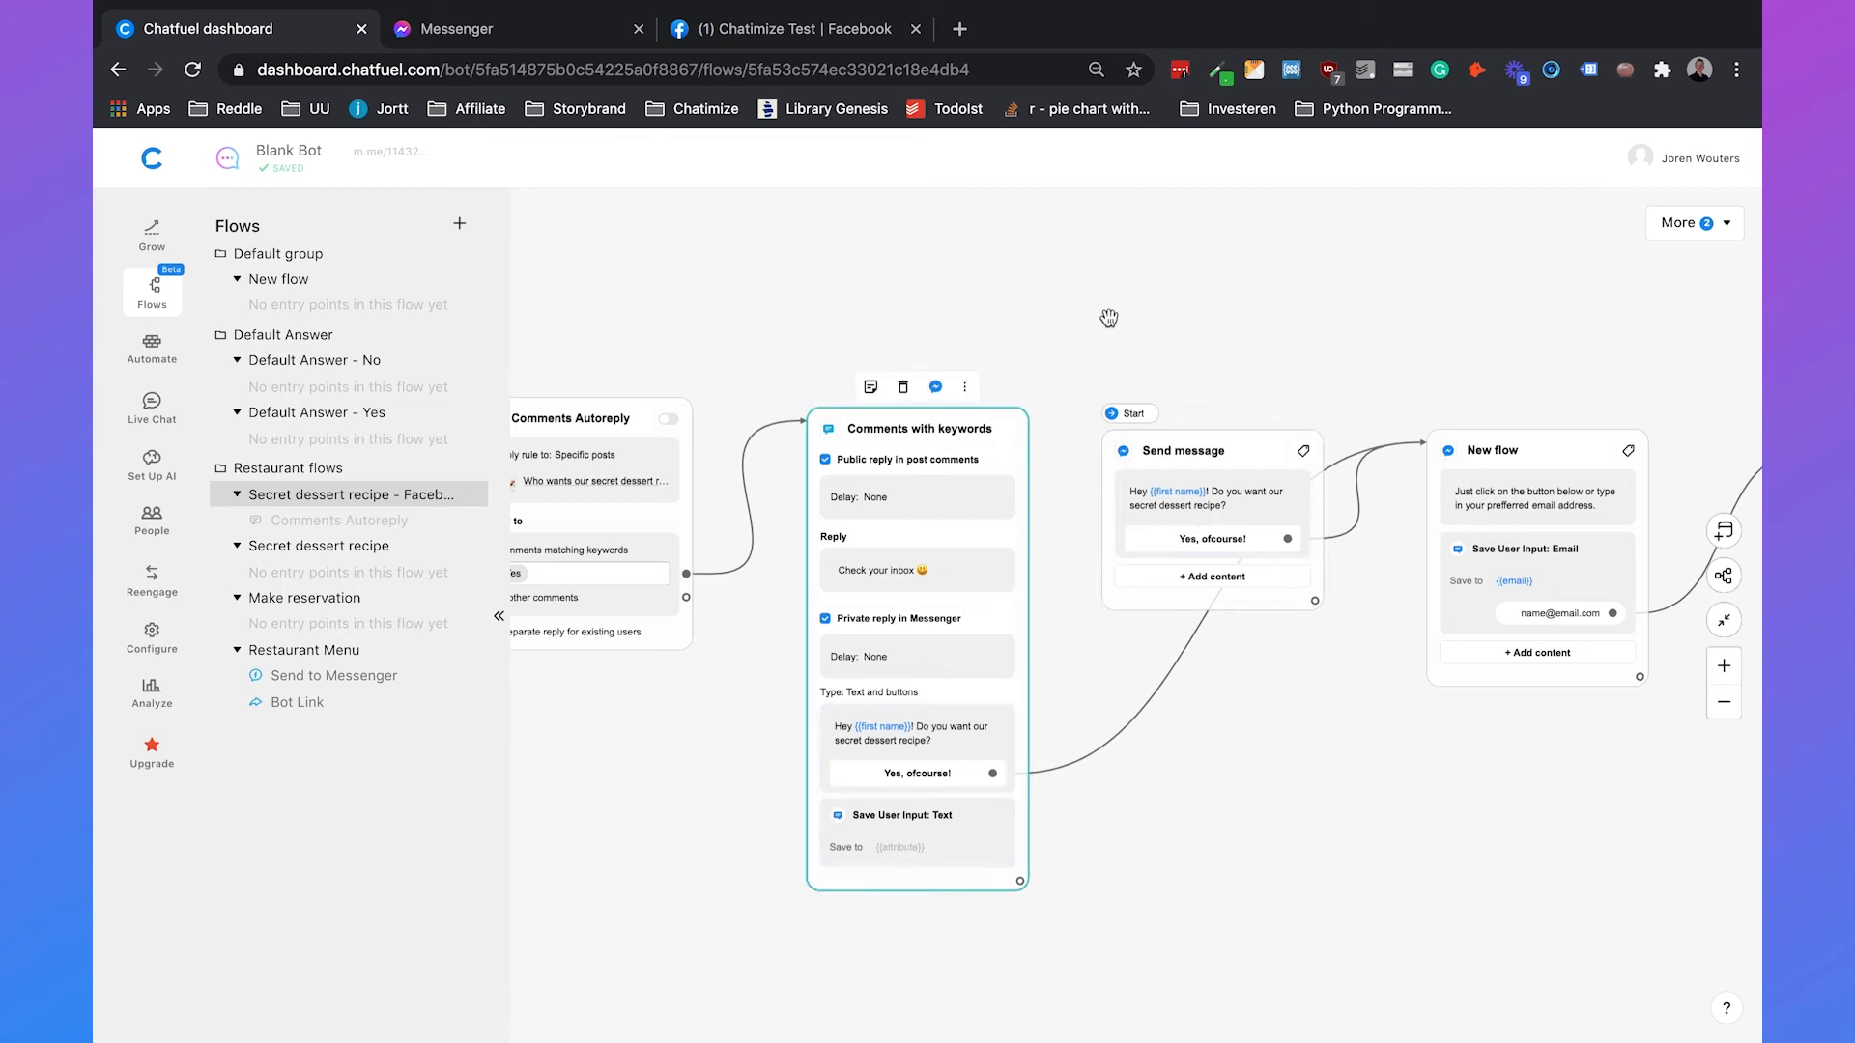
left_click_drag(1123, 305, 1217, 303)
mouse_move(763, 429)
left_click(762, 423)
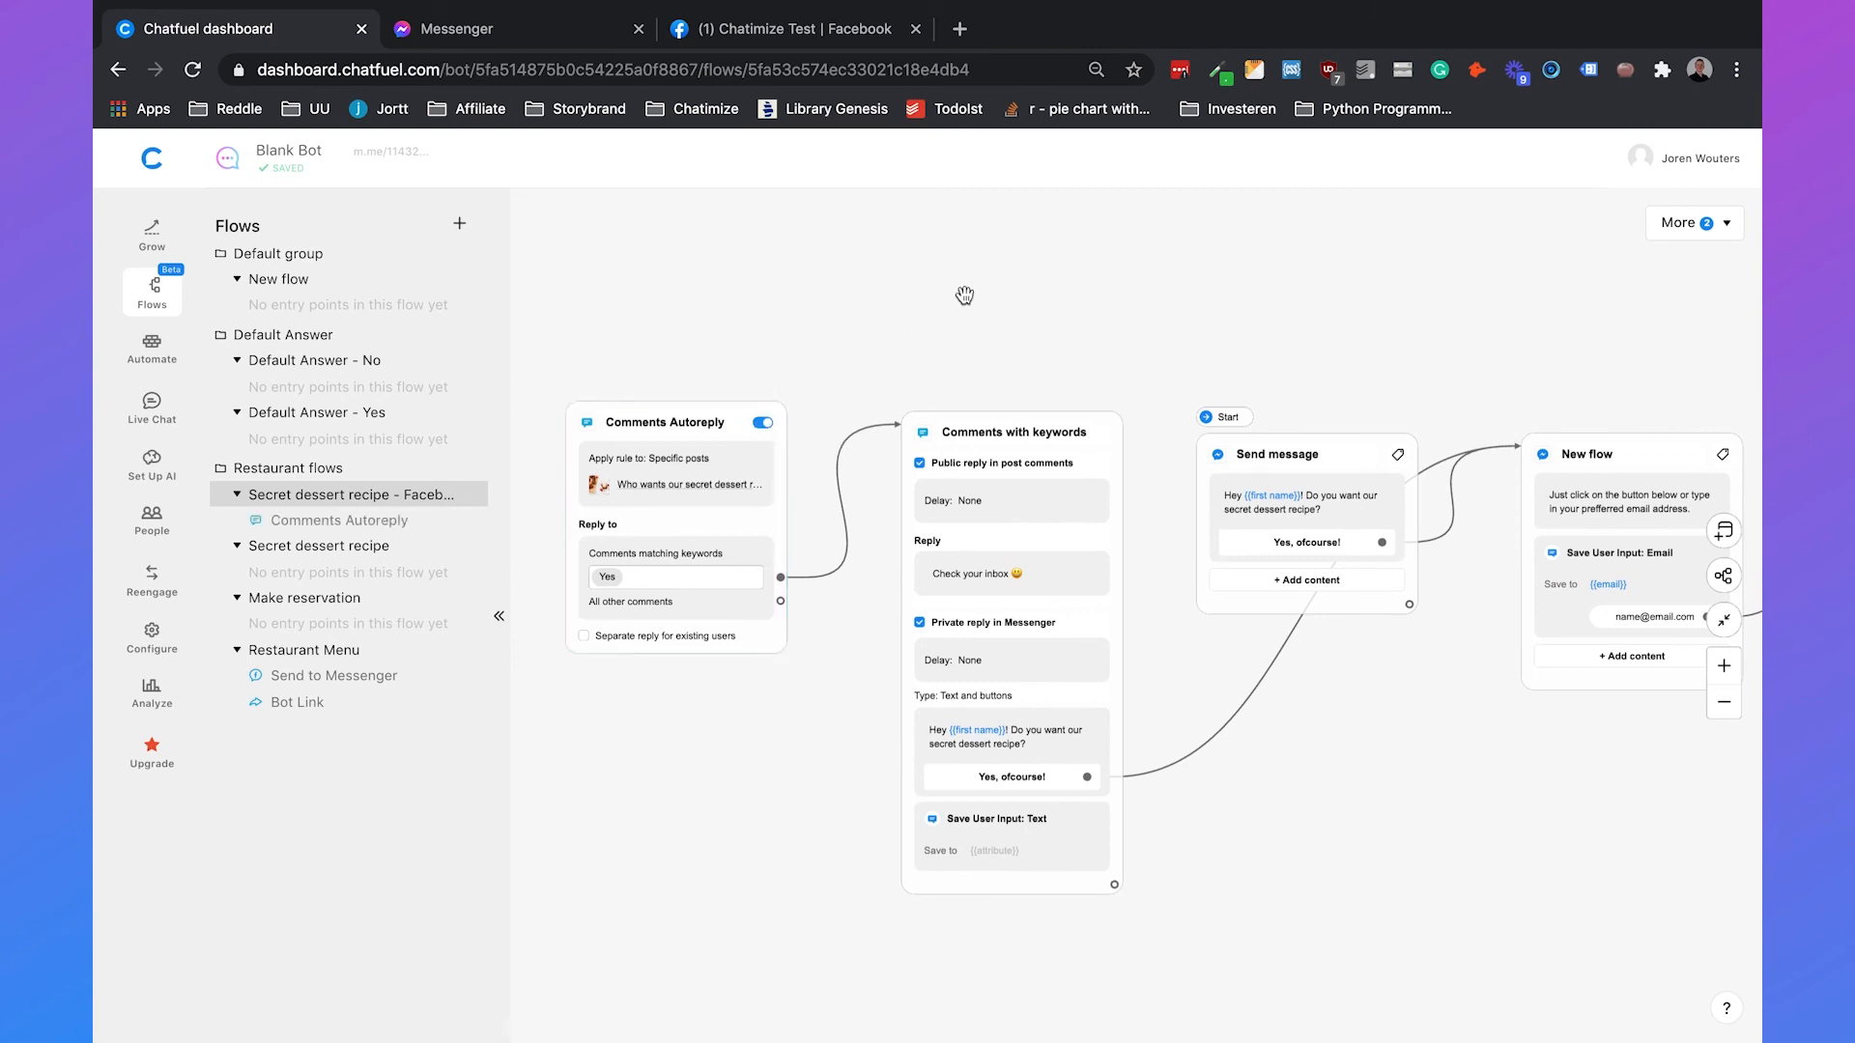
left_click_drag(1073, 293, 1197, 236)
mouse_move(803, 349)
left_click_drag(803, 349, 665, 348)
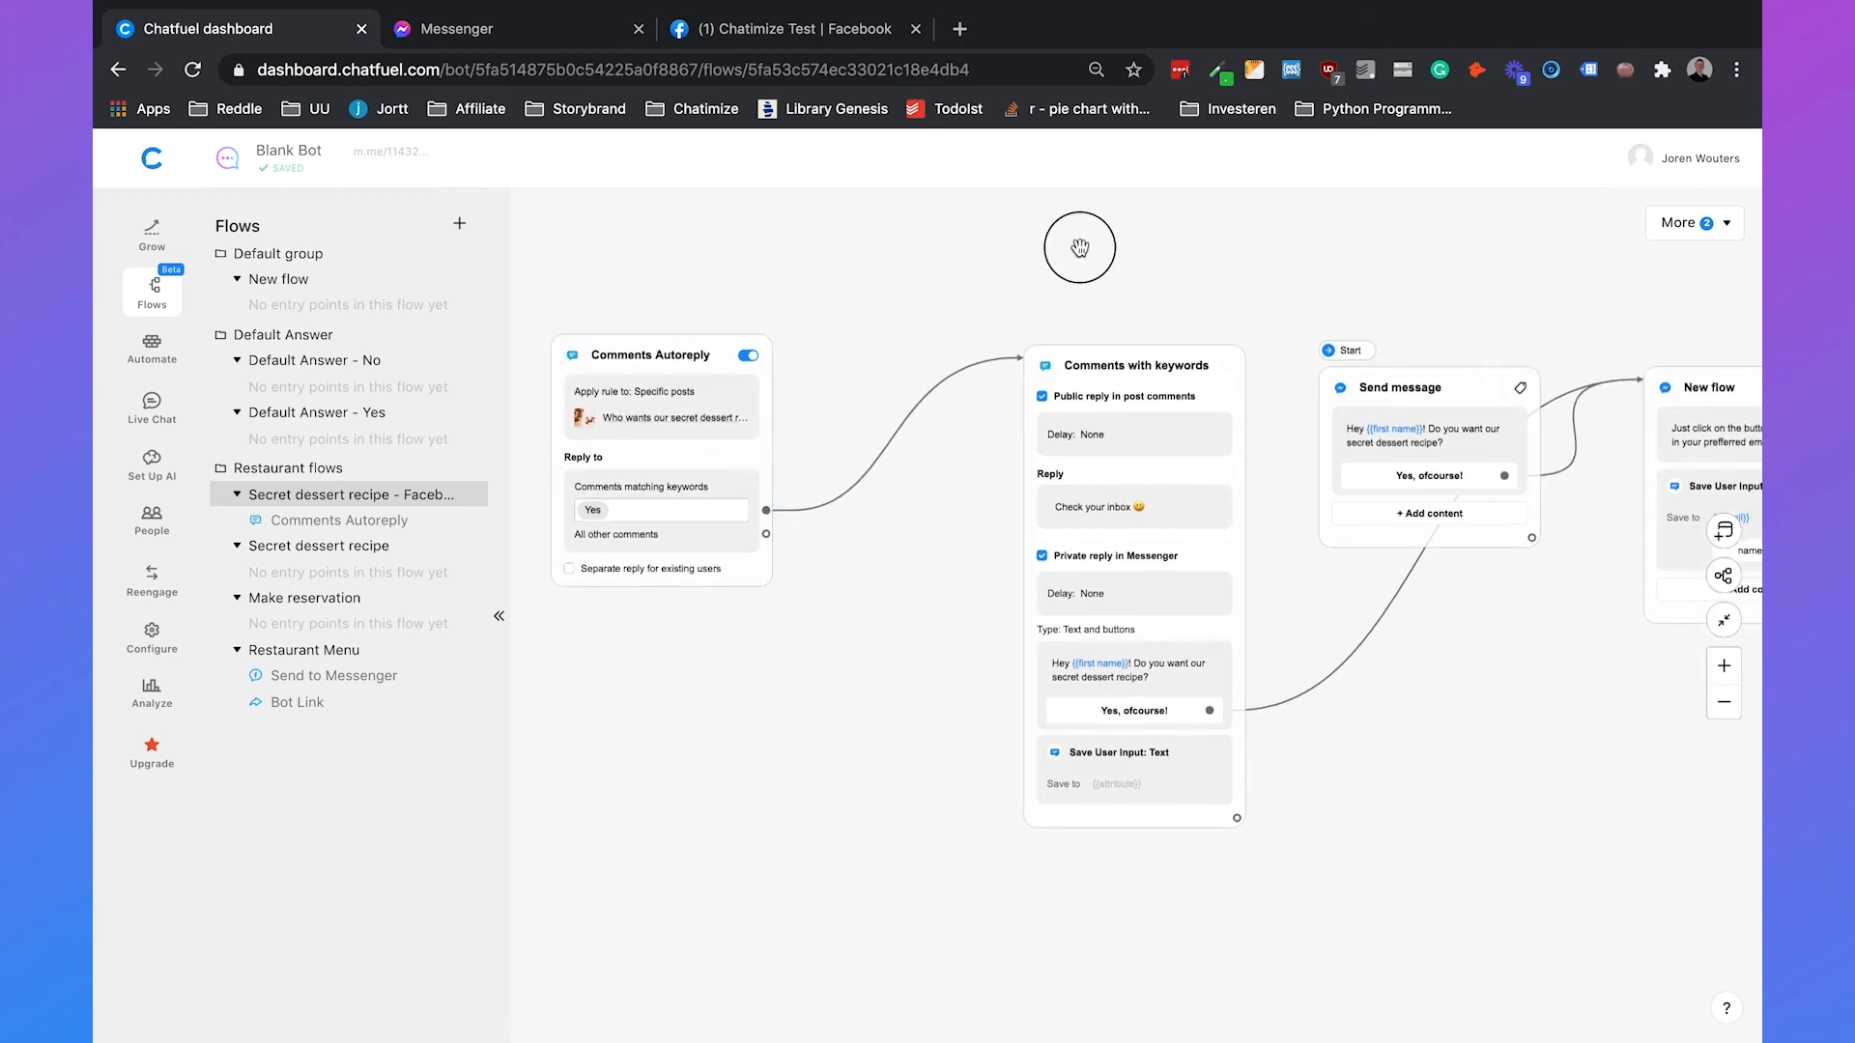
left_click_drag(810, 493, 1054, 874)
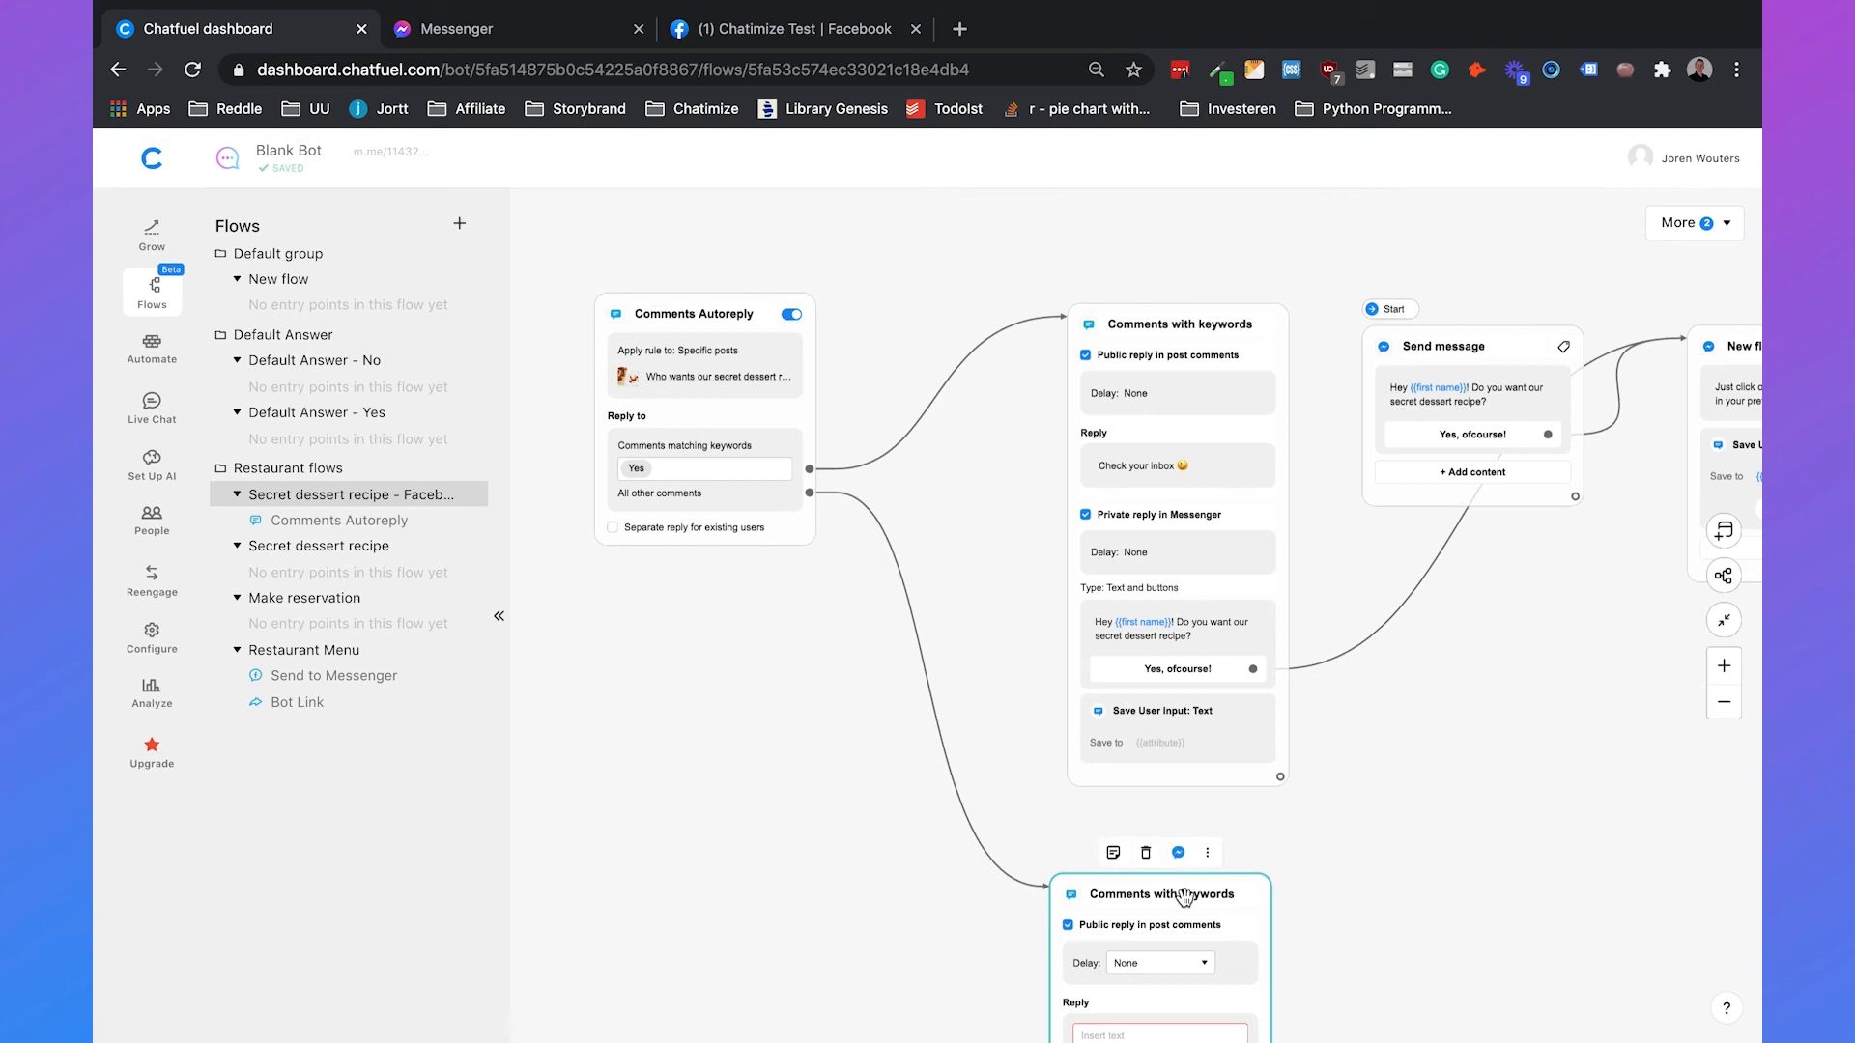
left_click(1207, 855)
left_click(1144, 853)
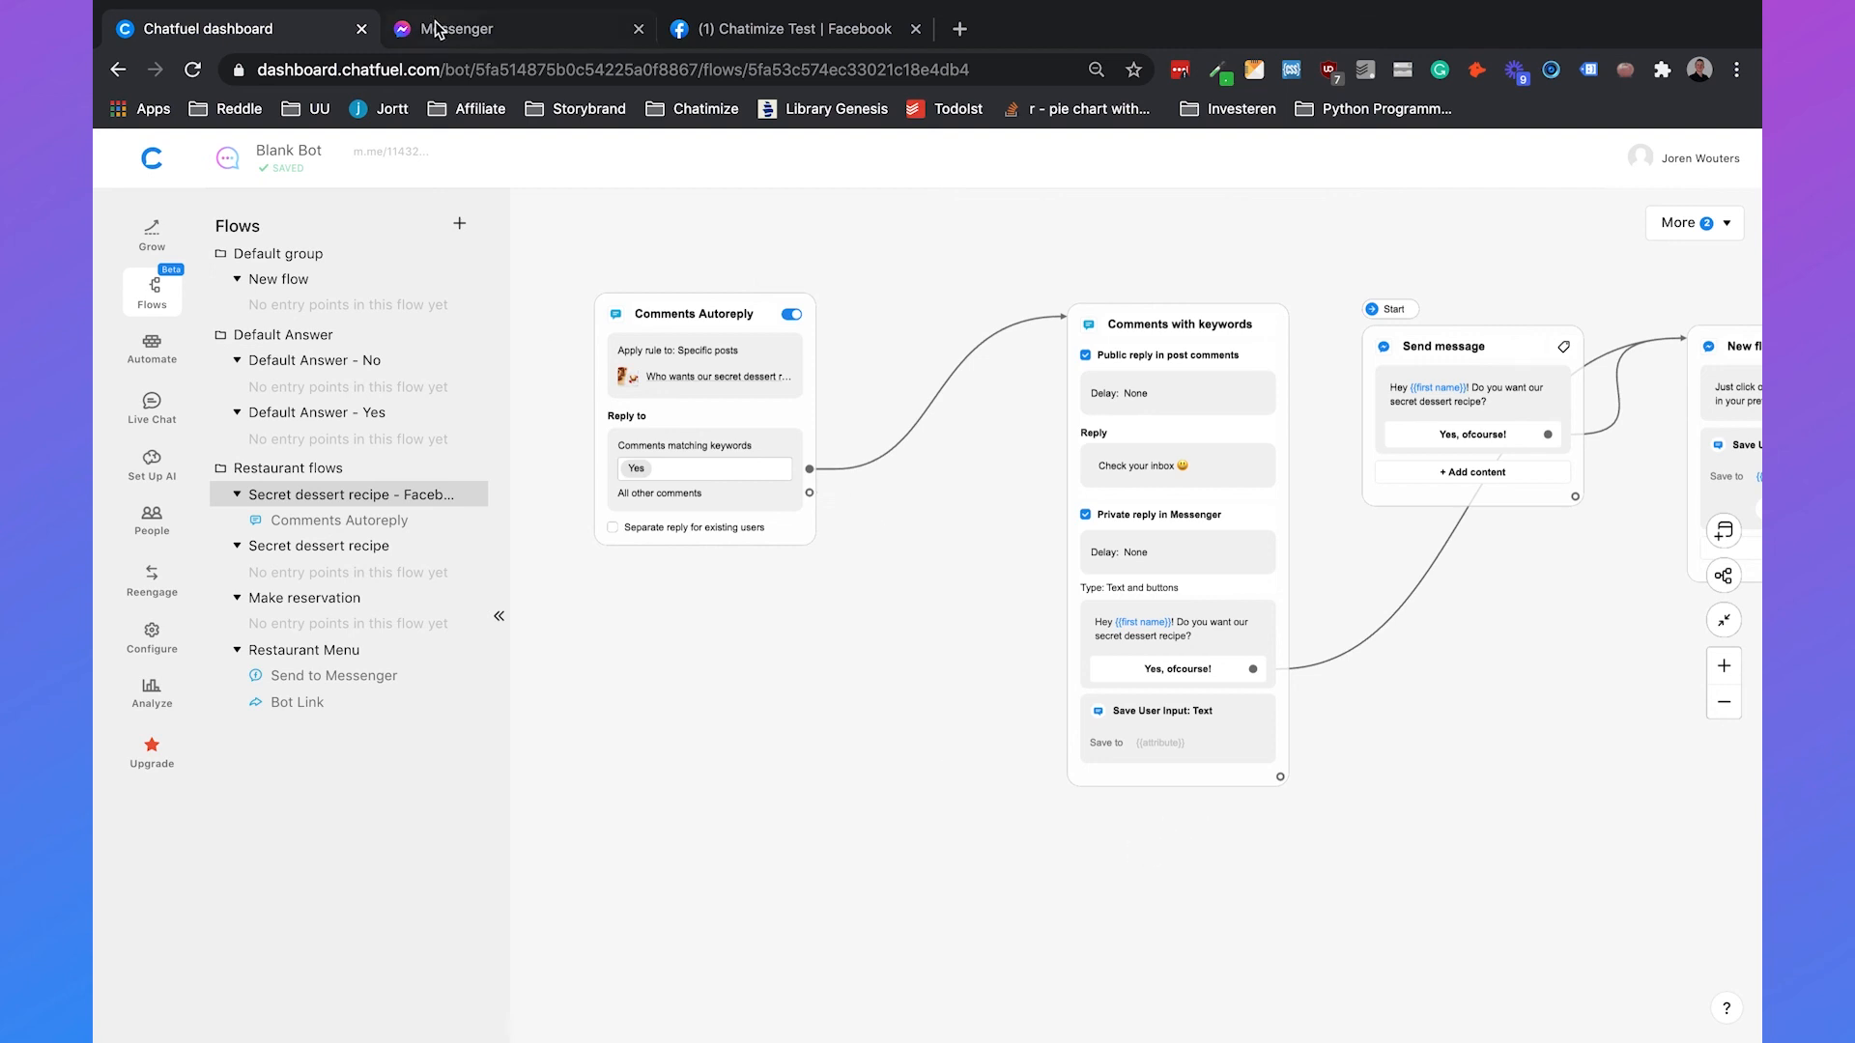
Step: Switch to the Facebook page and post the comment "Yes" on the dessert post as the personal profile instead of the page
left_click(759, 28)
left_click(1595, 634)
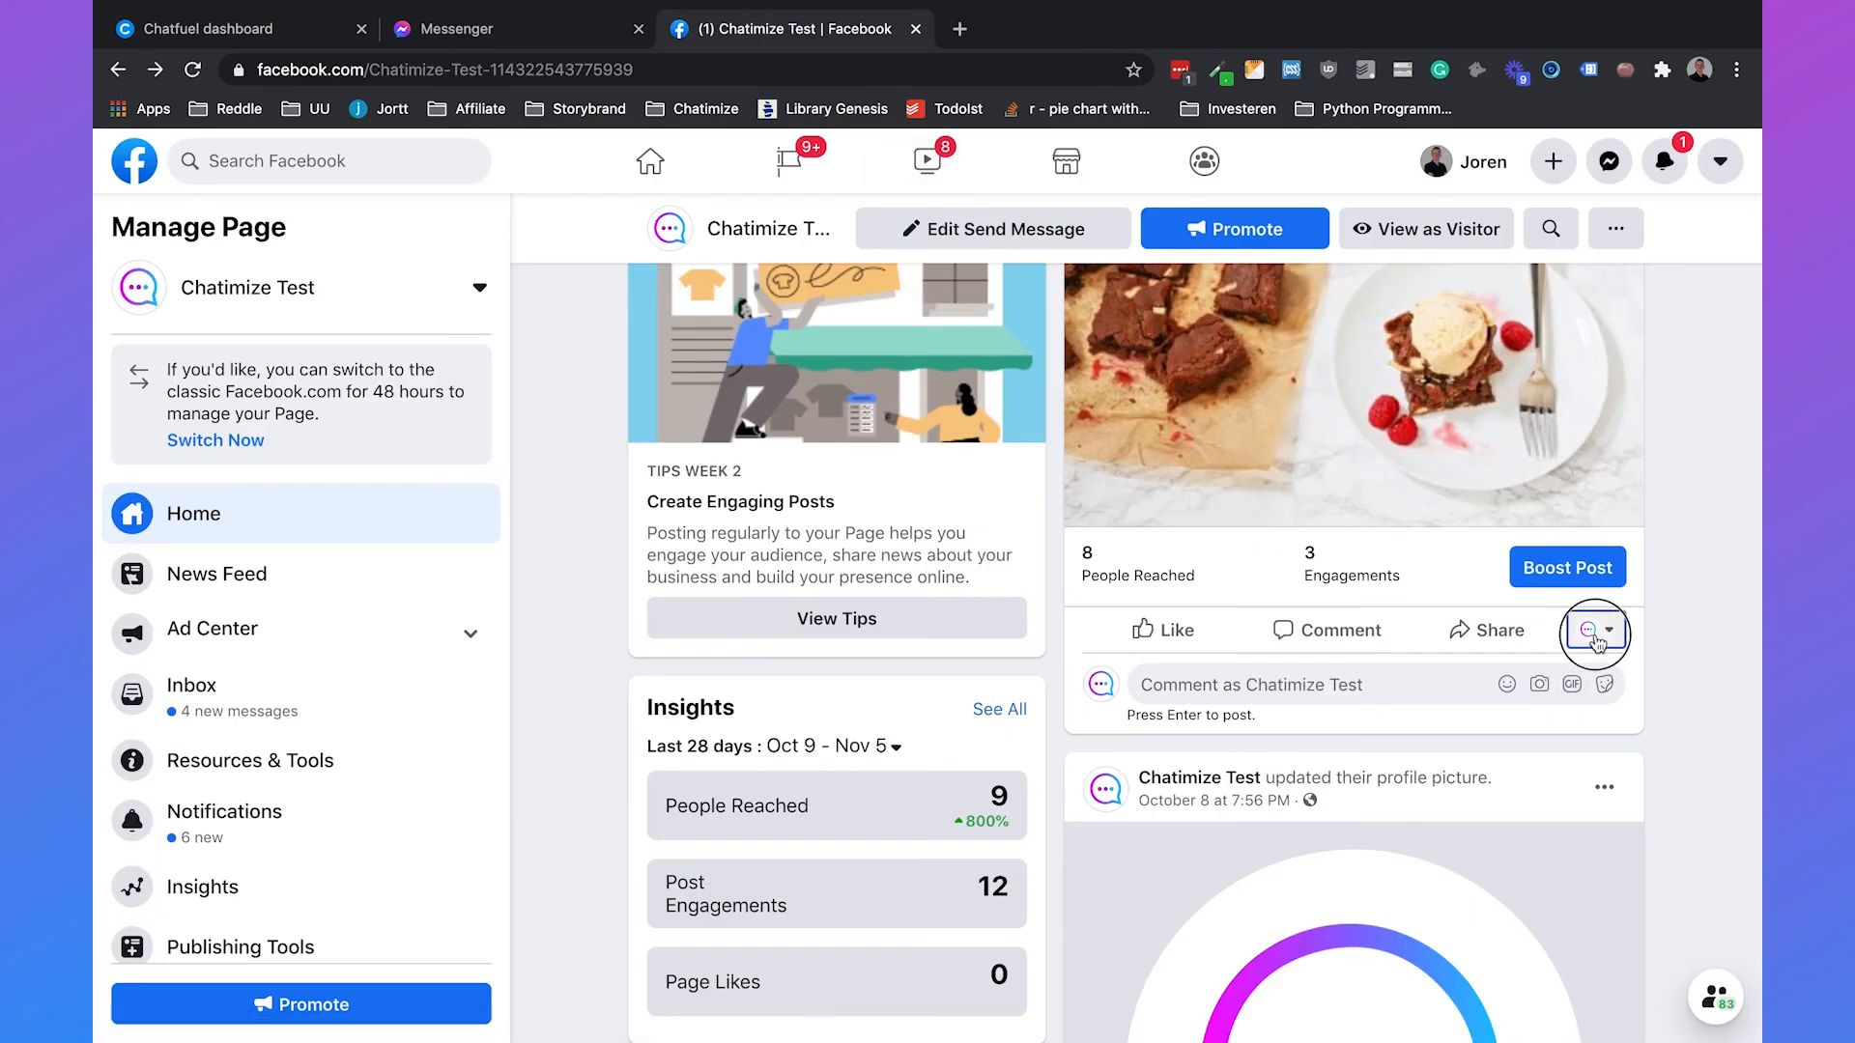
left_click(1449, 709)
left_click(1307, 732)
type("Ye")
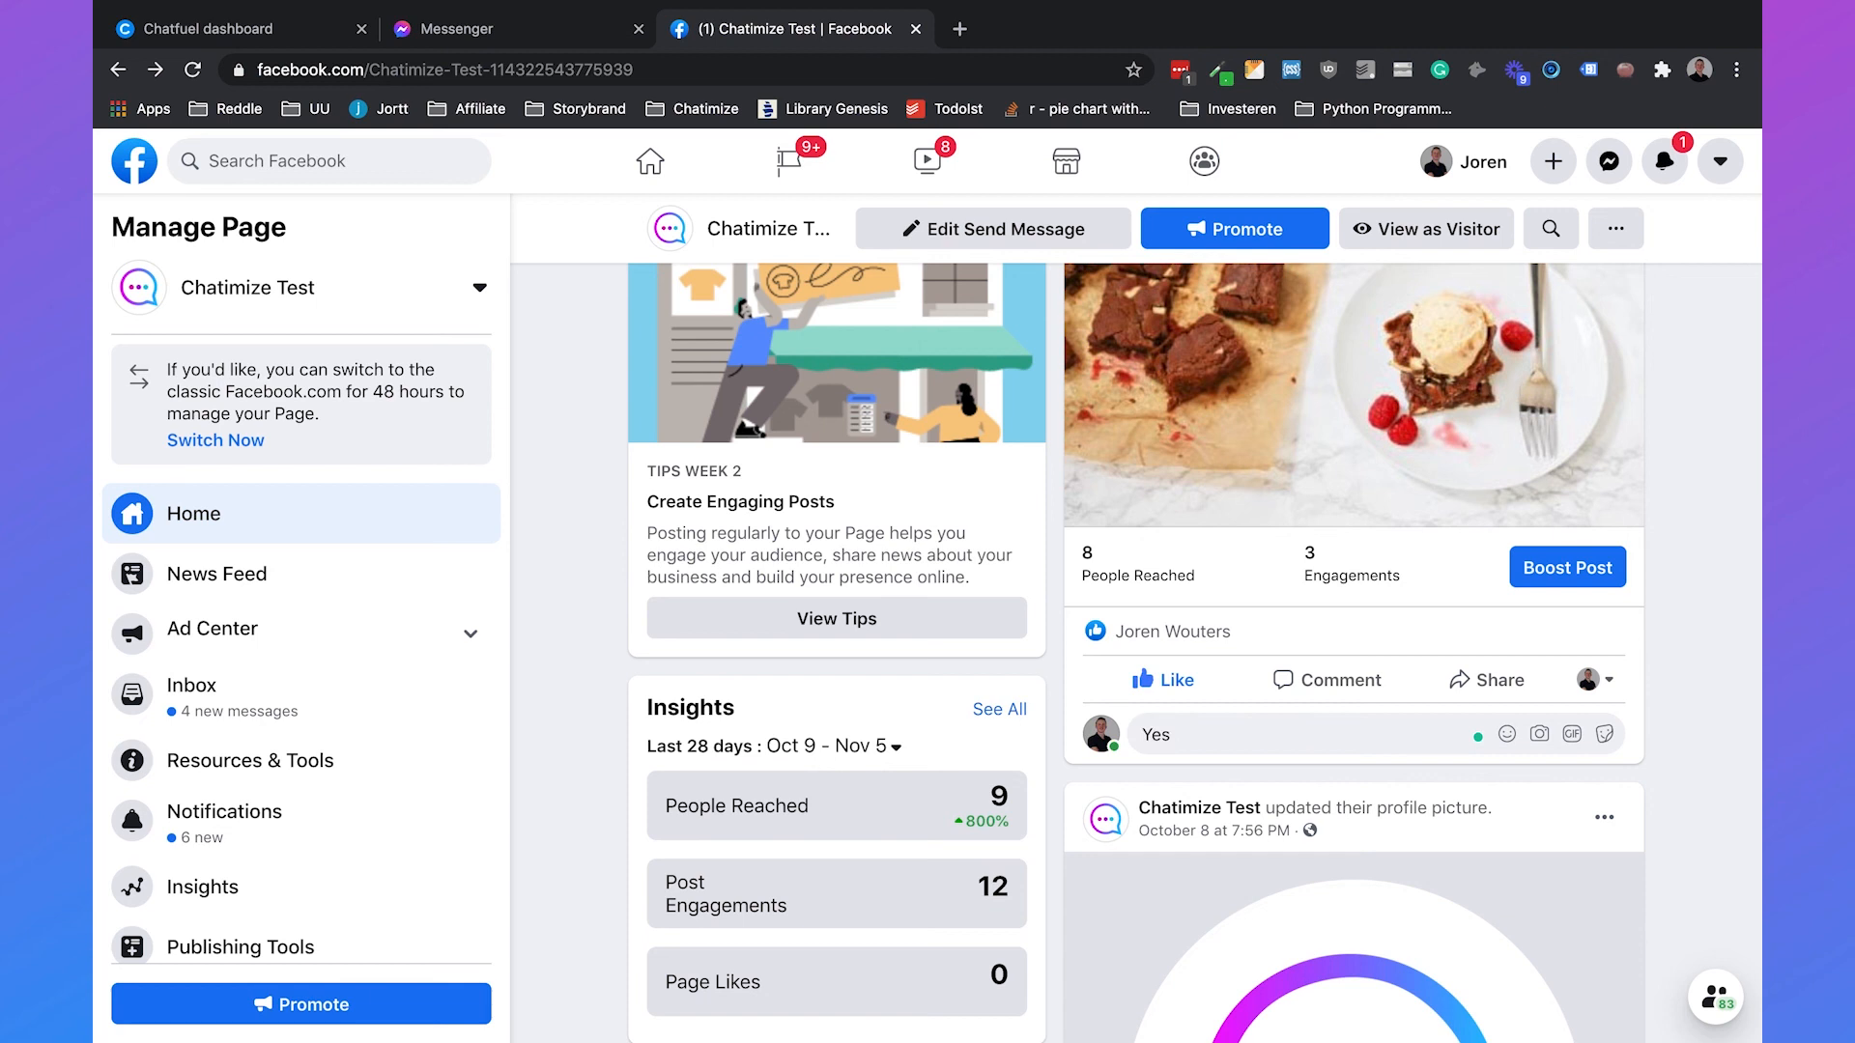
type("s")
key("Return")
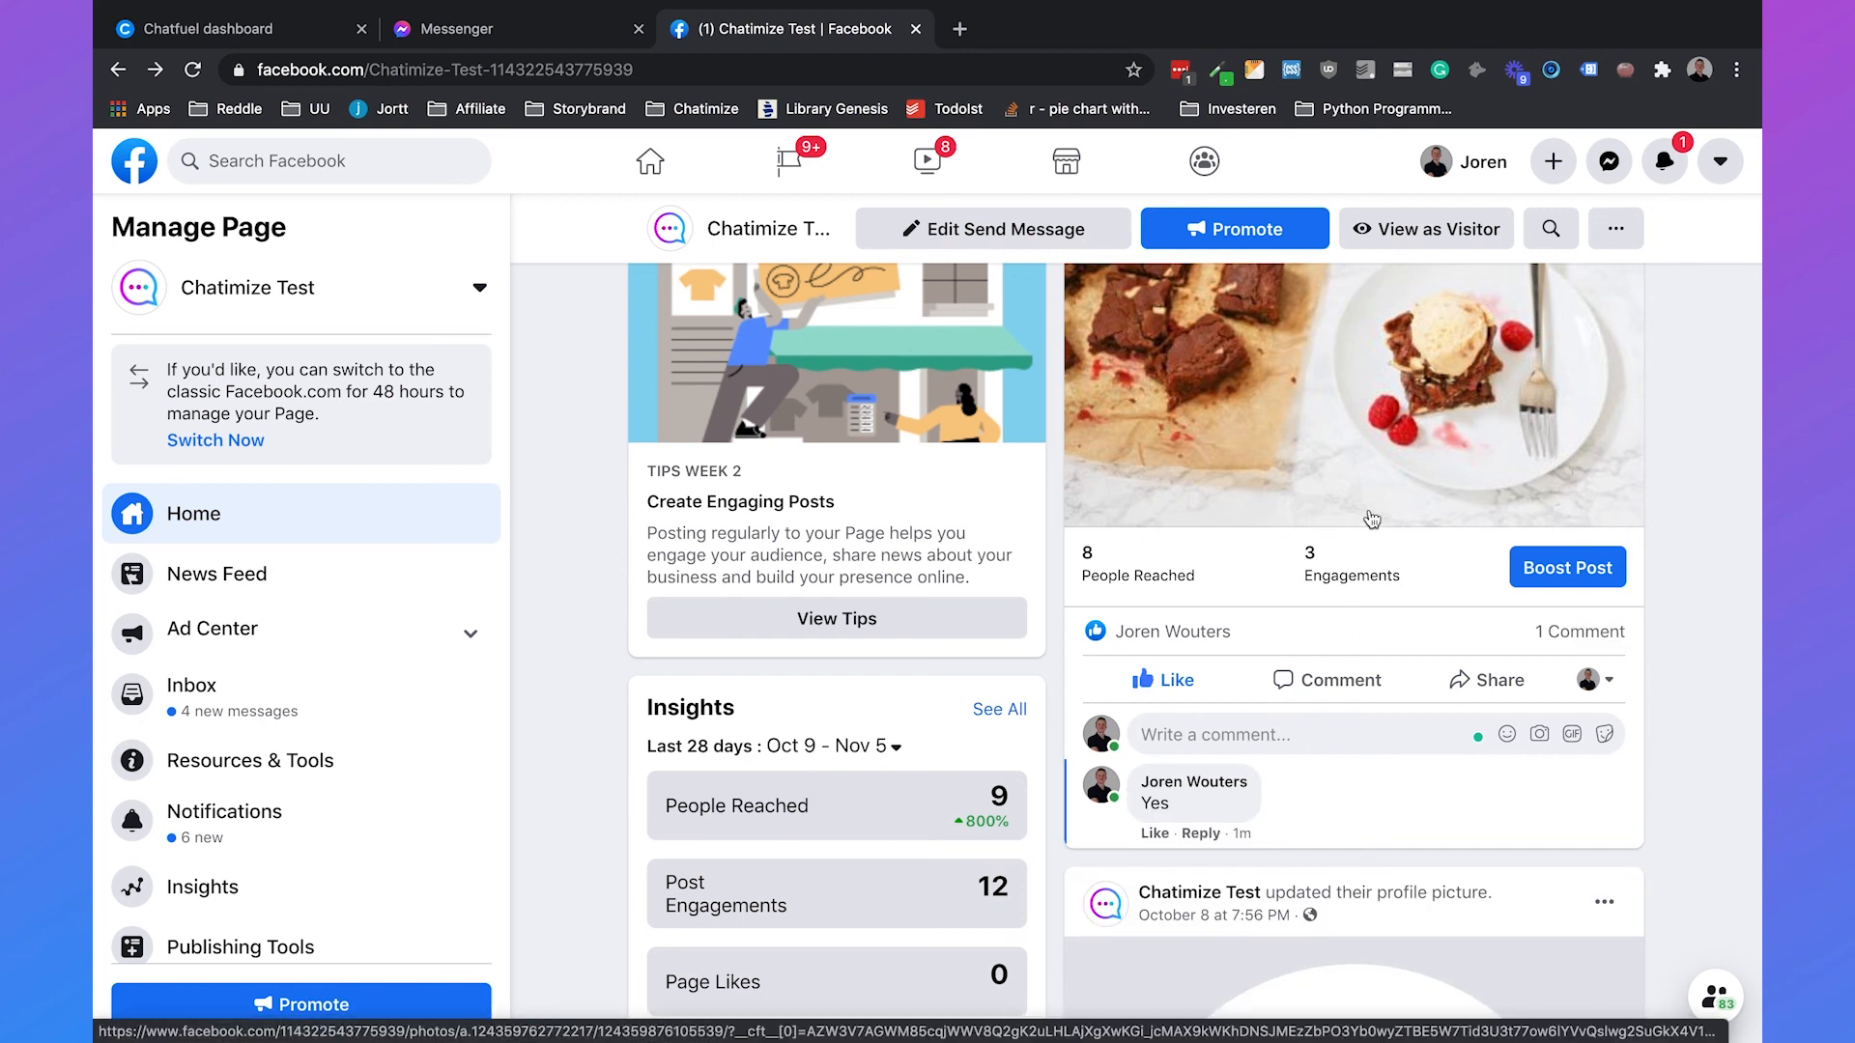
Step: Test the private reply in the Messenger chat by answering "Yes, ofcourse!" and submitting the suggested e-mail address
scroll(1372, 519, "down", 2)
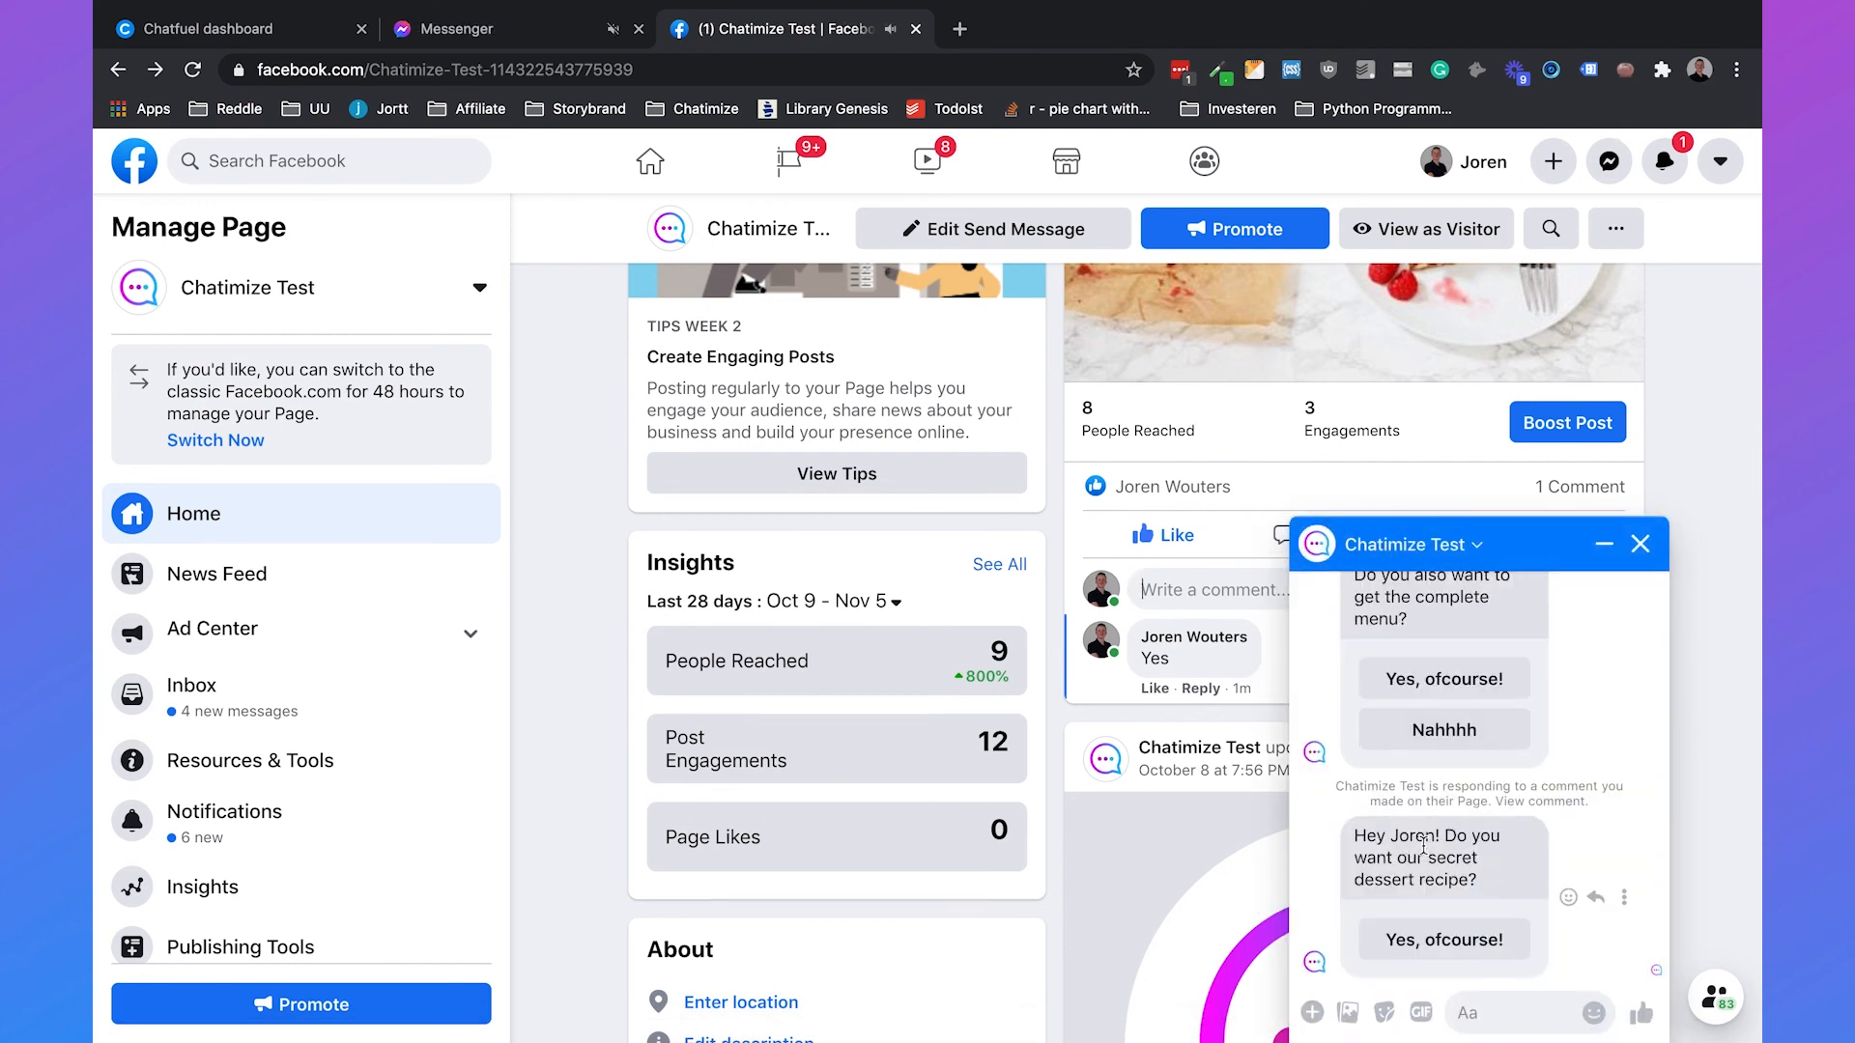
left_click_drag(1367, 837, 1502, 872)
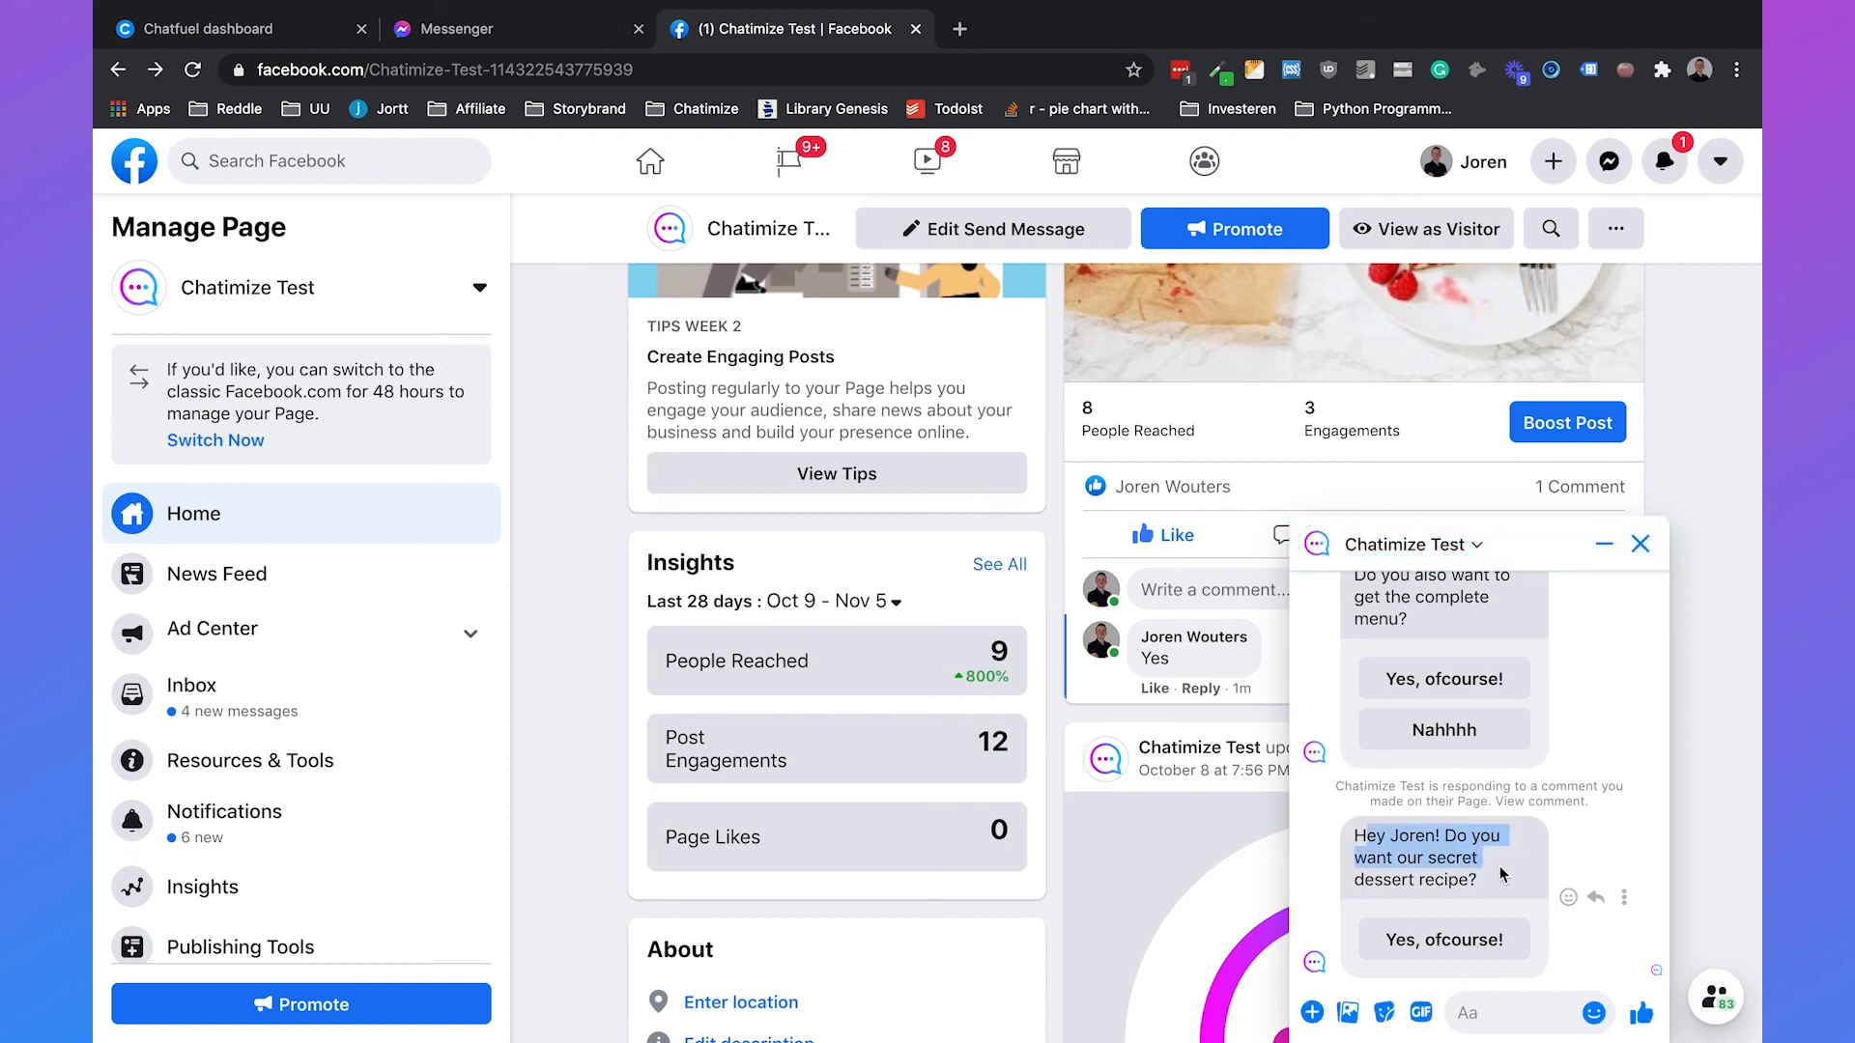
left_click(1502, 877)
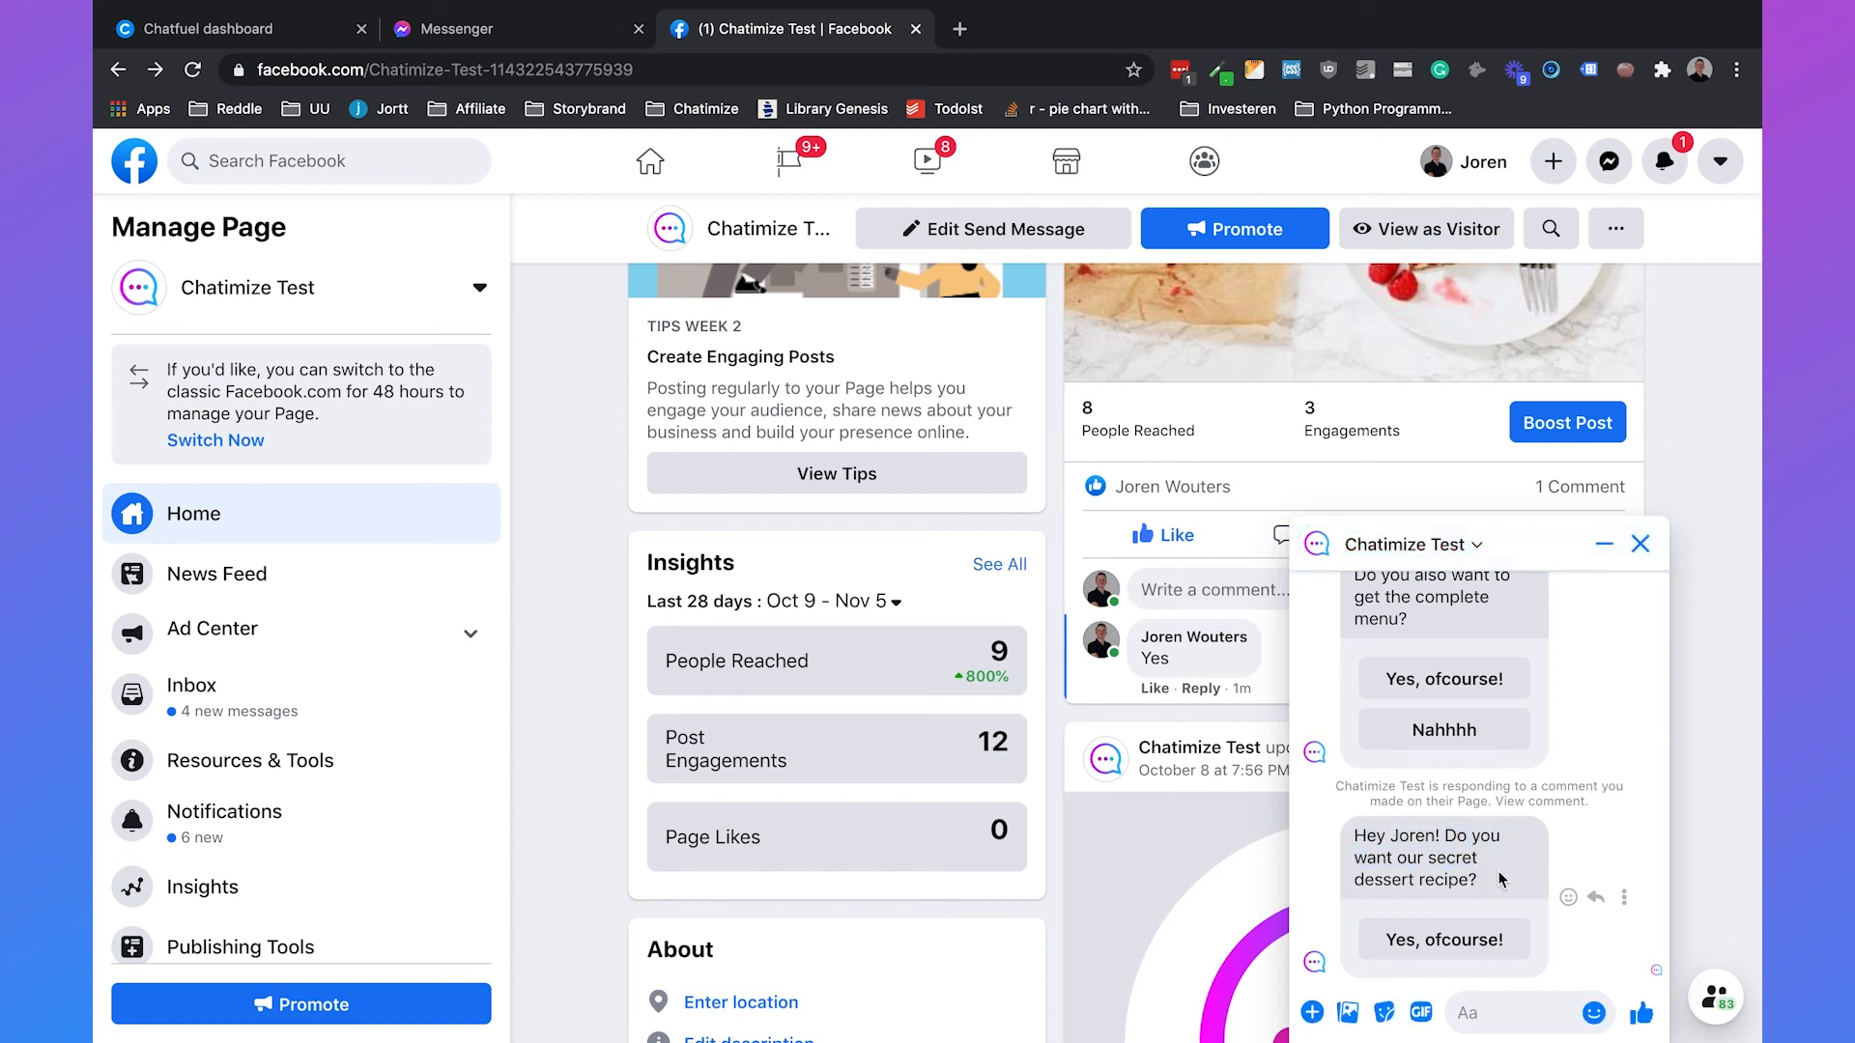
left_click(1479, 936)
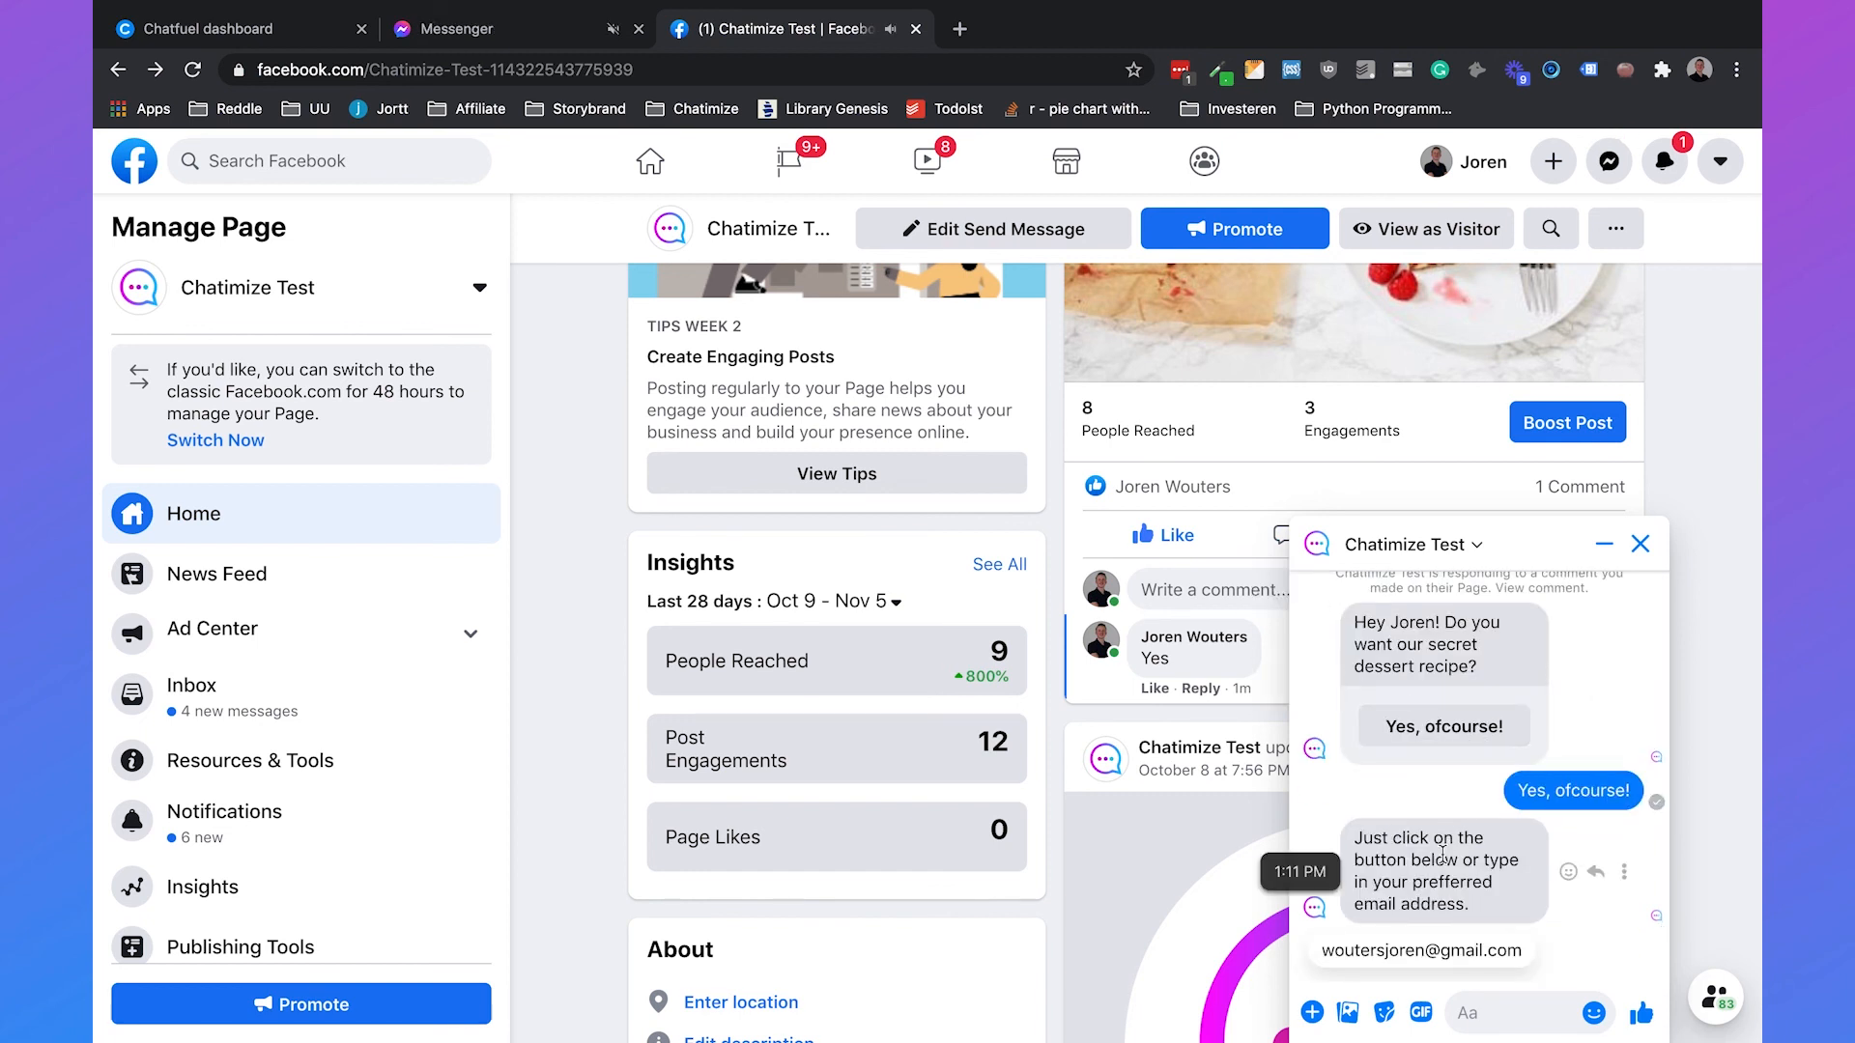
left_click(1428, 952)
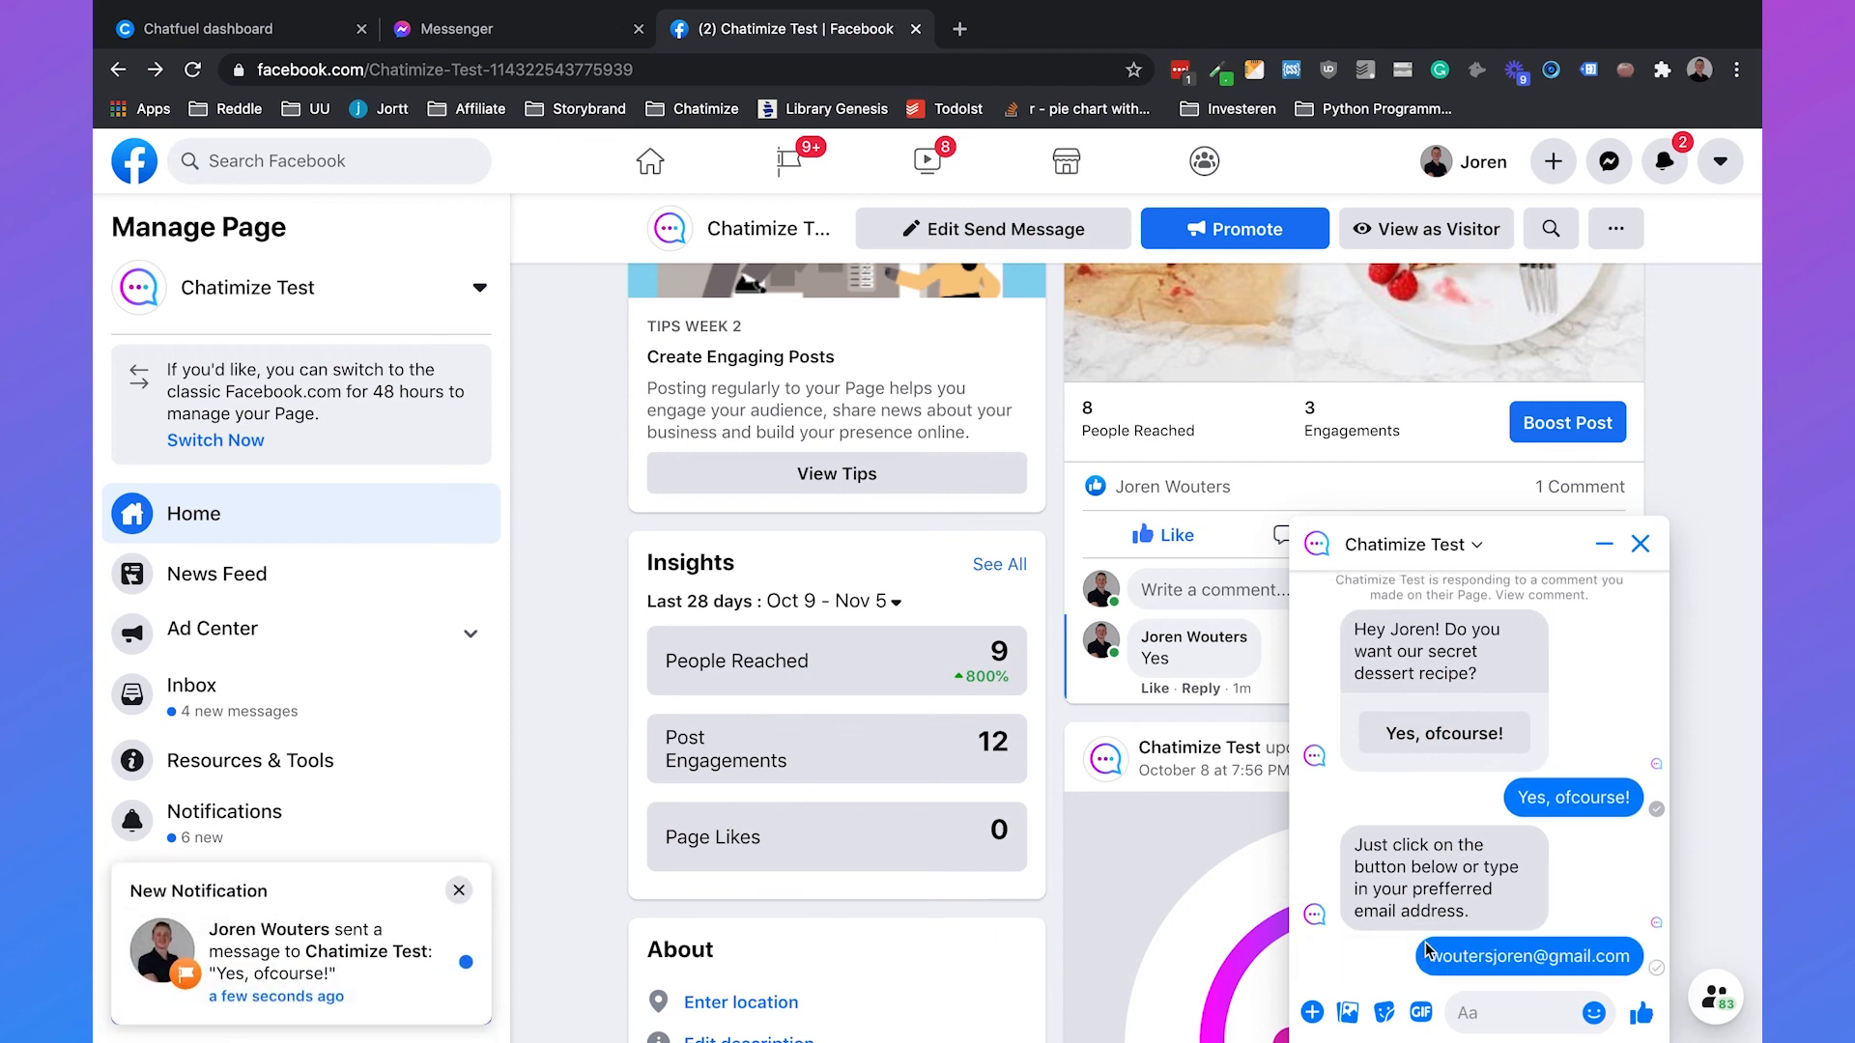